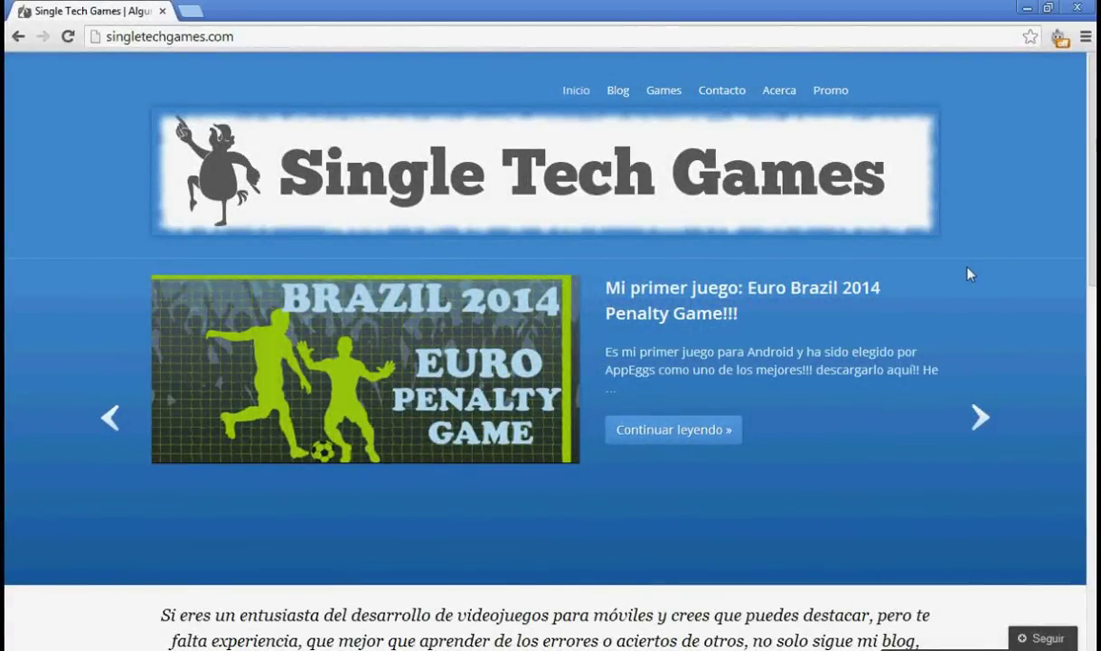
Scroll the tutorial web page and highlight its web address
{"action": "scroll", "coordinate": [963, 282], "scroll_direction": "down", "scroll_amount": 1}
{"action": "scroll", "coordinate": [964, 282], "scroll_direction": "up", "scroll_amount": 1}
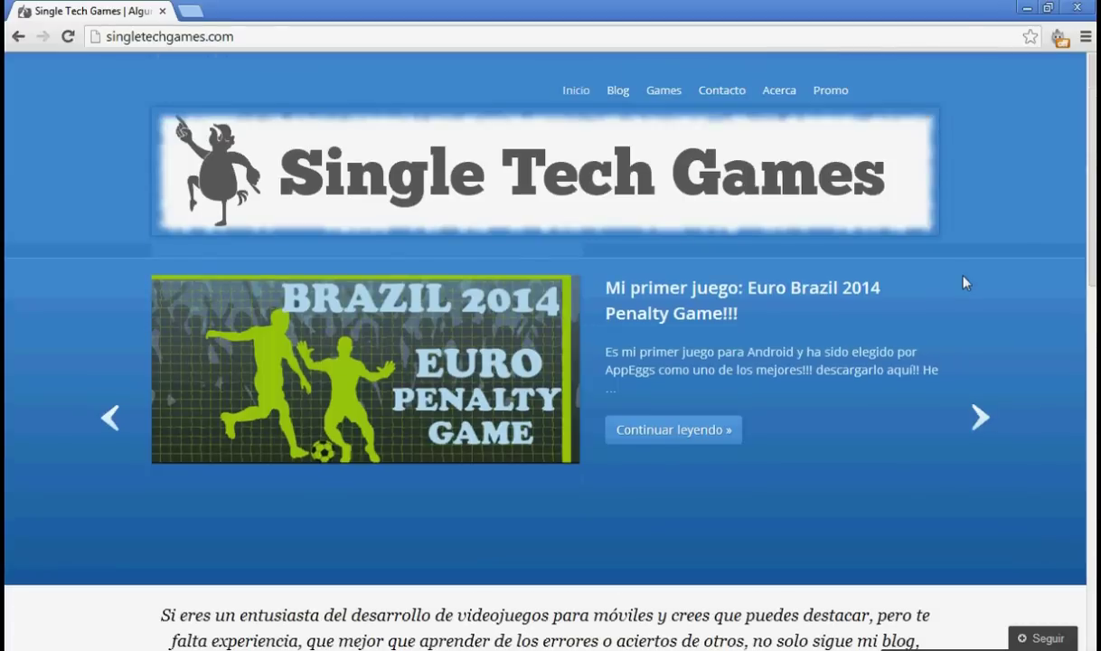
{"action": "left_click", "coordinate": [339, 38]}
{"action": "left_click", "coordinate": [991, 230]}
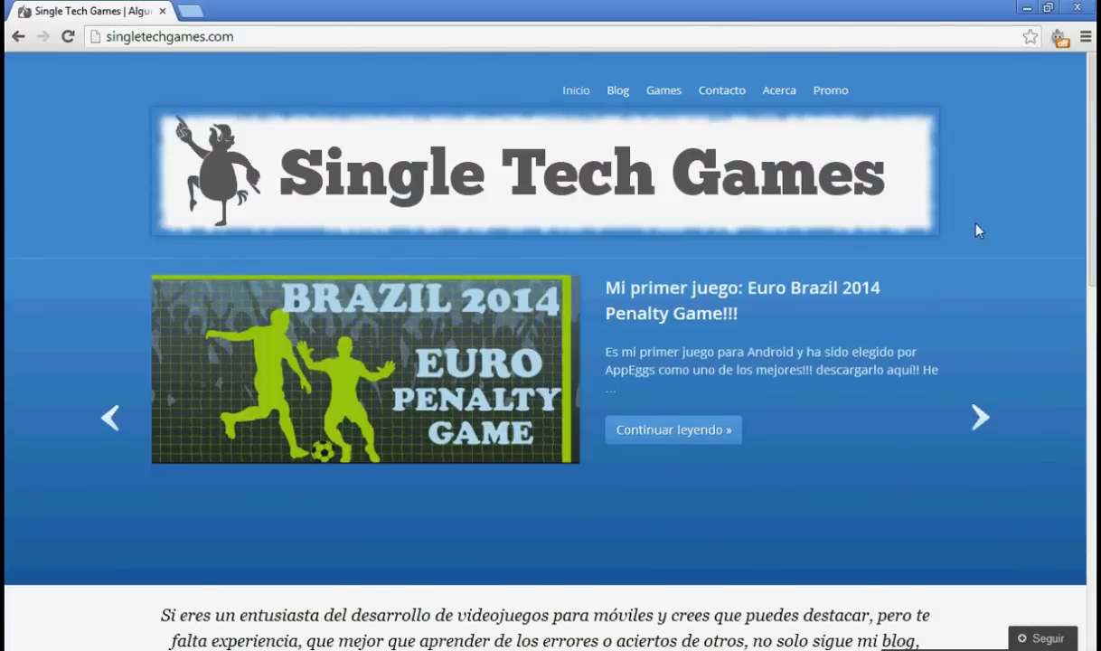
Read further down the tutorial, then switch to the Unity editor with the empty proyecto2 project
{"action": "scroll", "coordinate": [639, 199], "scroll_direction": "down", "scroll_amount": 3}
{"action": "scroll", "coordinate": [624, 298], "scroll_direction": "down", "scroll_amount": 2}
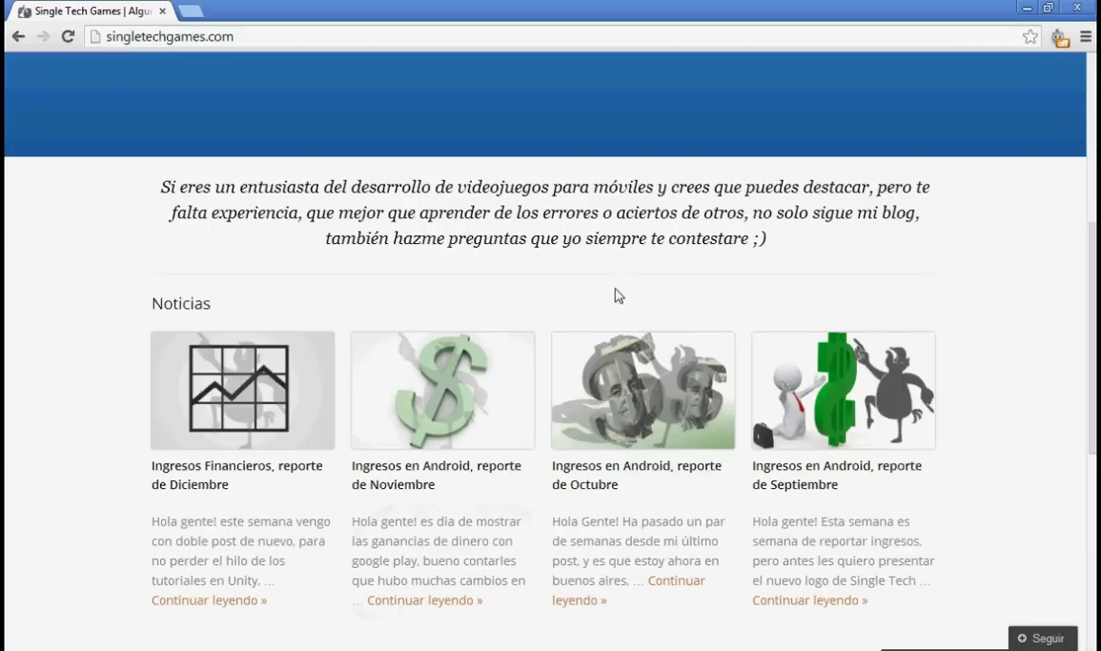
{"action": "scroll", "coordinate": [506, 289], "scroll_direction": "up", "scroll_amount": 2}
{"action": "scroll", "coordinate": [524, 275], "scroll_direction": "down", "scroll_amount": 2}
{"action": "scroll", "coordinate": [429, 325], "scroll_direction": "down", "scroll_amount": 1}
{"action": "scroll", "coordinate": [438, 344], "scroll_direction": "down", "scroll_amount": 1}
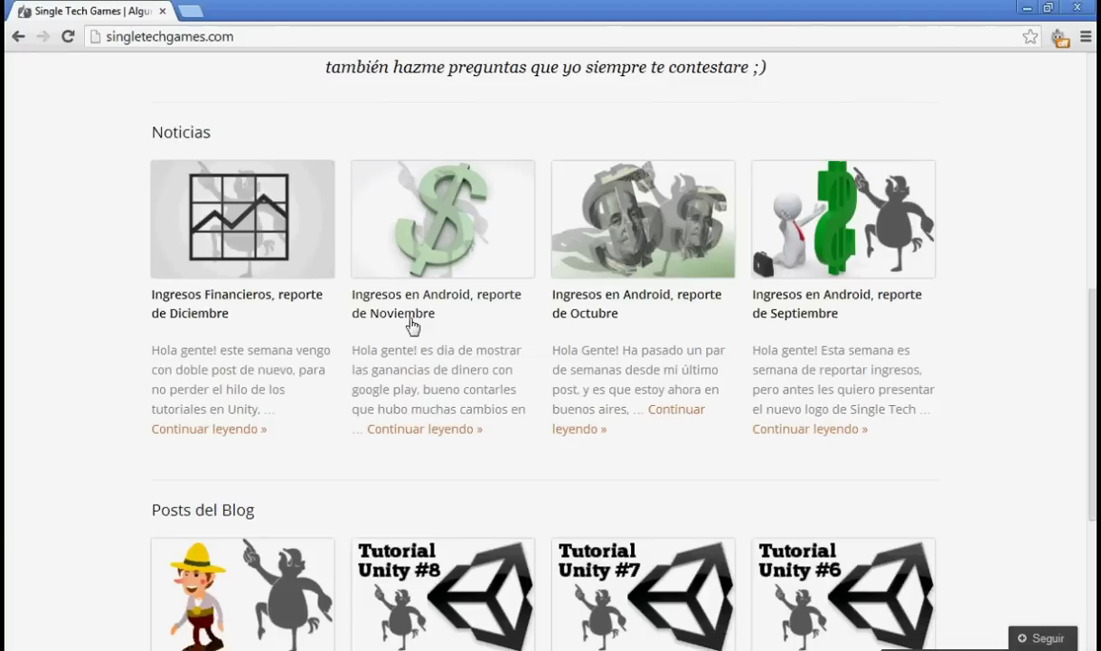
{"action": "scroll", "coordinate": [898, 295], "scroll_direction": "down", "scroll_amount": 3}
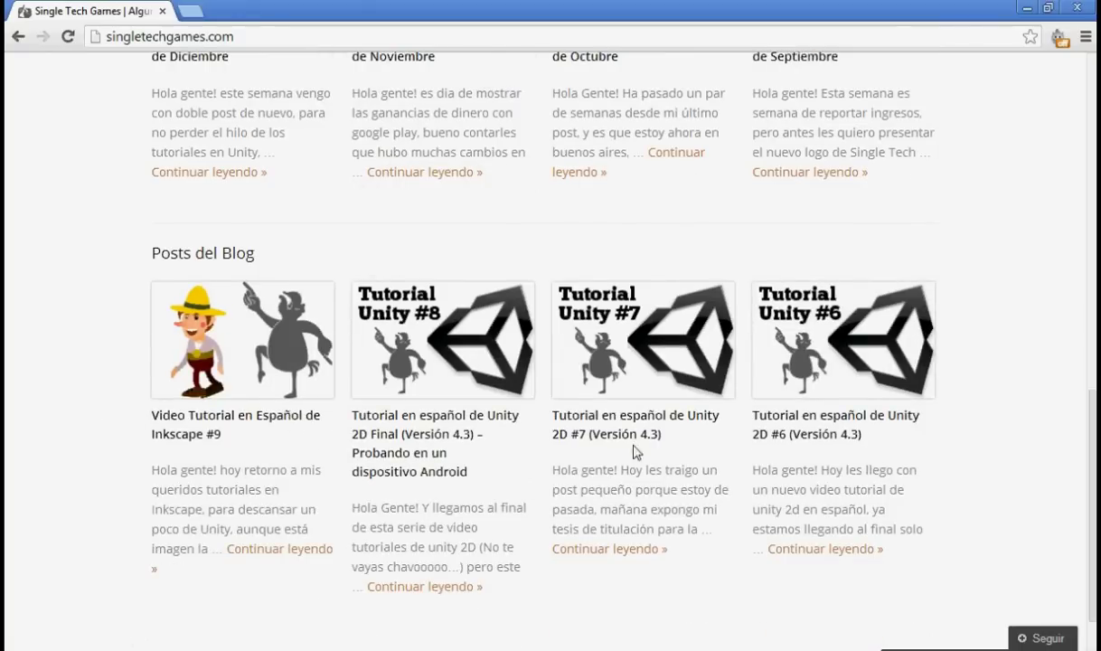
{"action": "scroll", "coordinate": [720, 427], "scroll_direction": "up", "scroll_amount": 8}
{"action": "scroll", "coordinate": [721, 428], "scroll_direction": "up", "scroll_amount": 2}
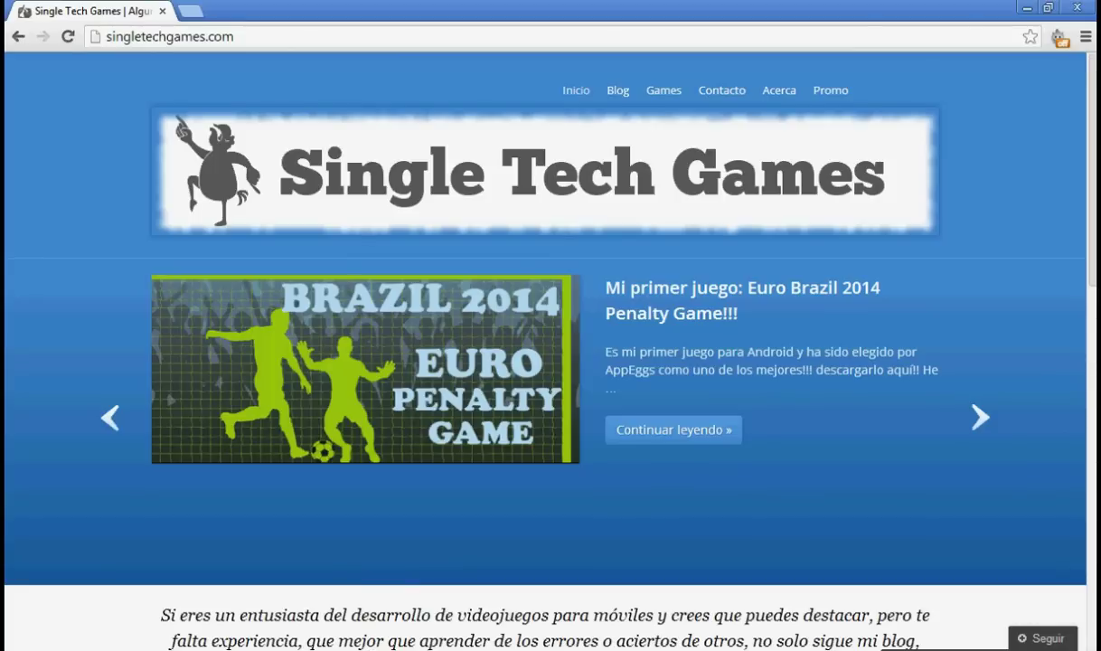
{"action": "mouse_move", "coordinate": [346, 642]}
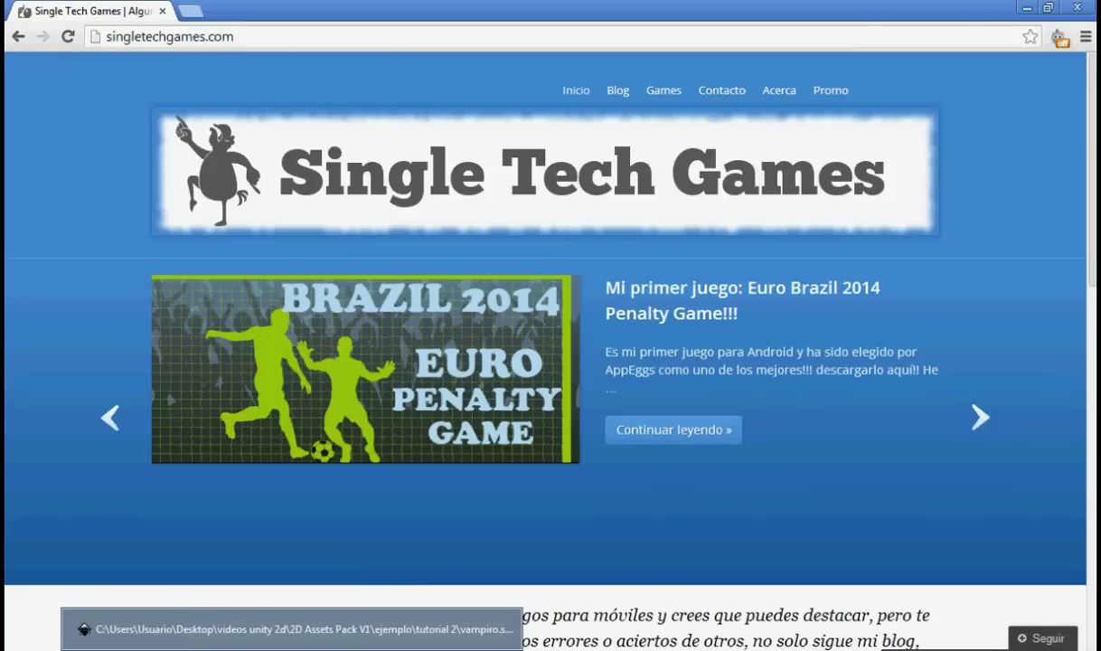
{"action": "left_click", "coordinate": [291, 646]}
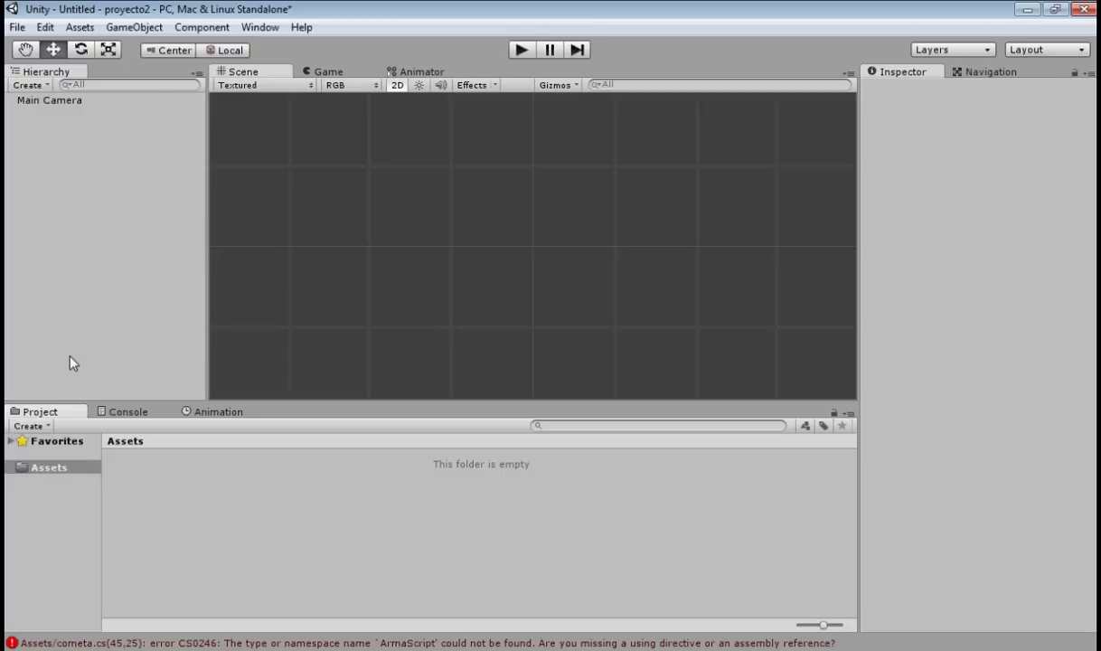
Import all items of the juego1 custom package into Assets
{"action": "right_click", "coordinate": [39, 467]}
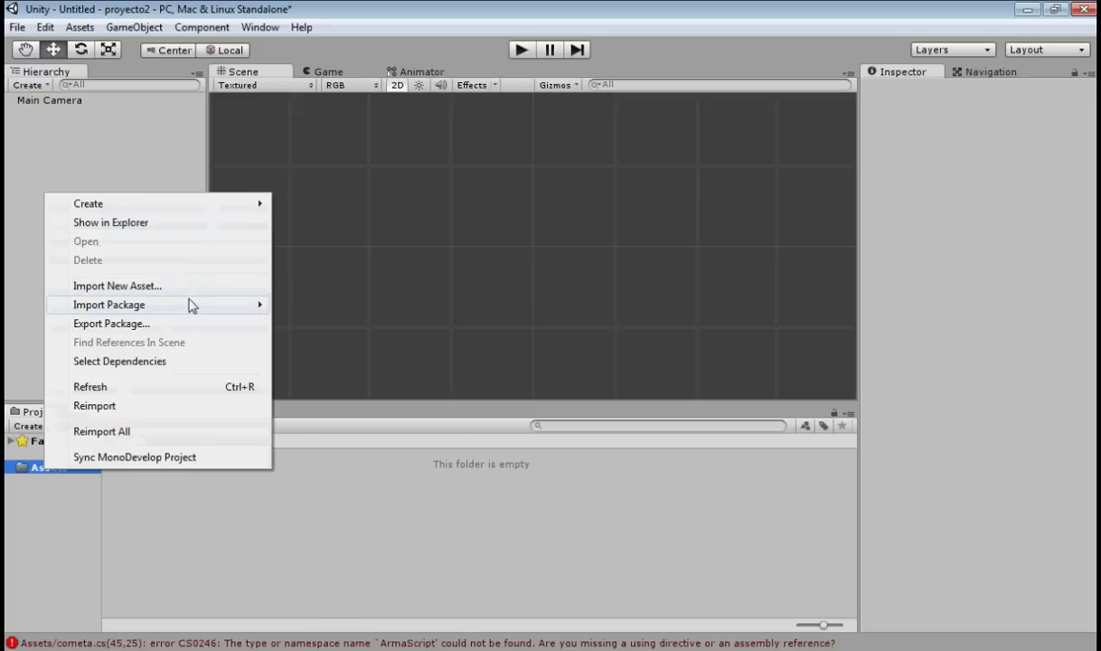
{"action": "mouse_move", "coordinate": [194, 304]}
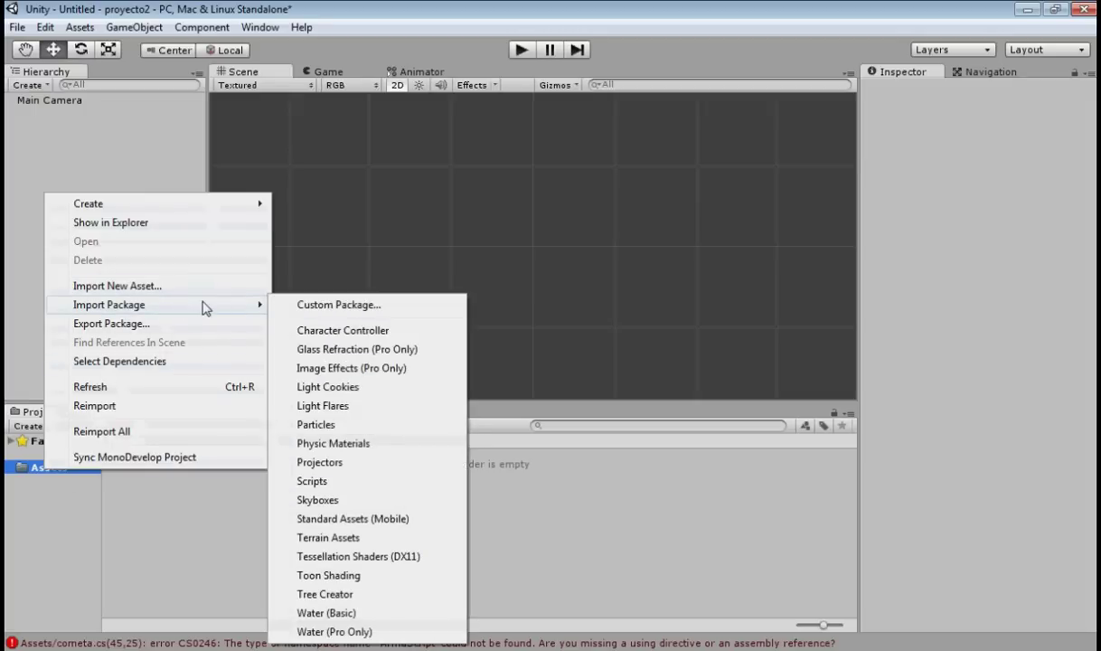
{"action": "left_click", "coordinate": [334, 304]}
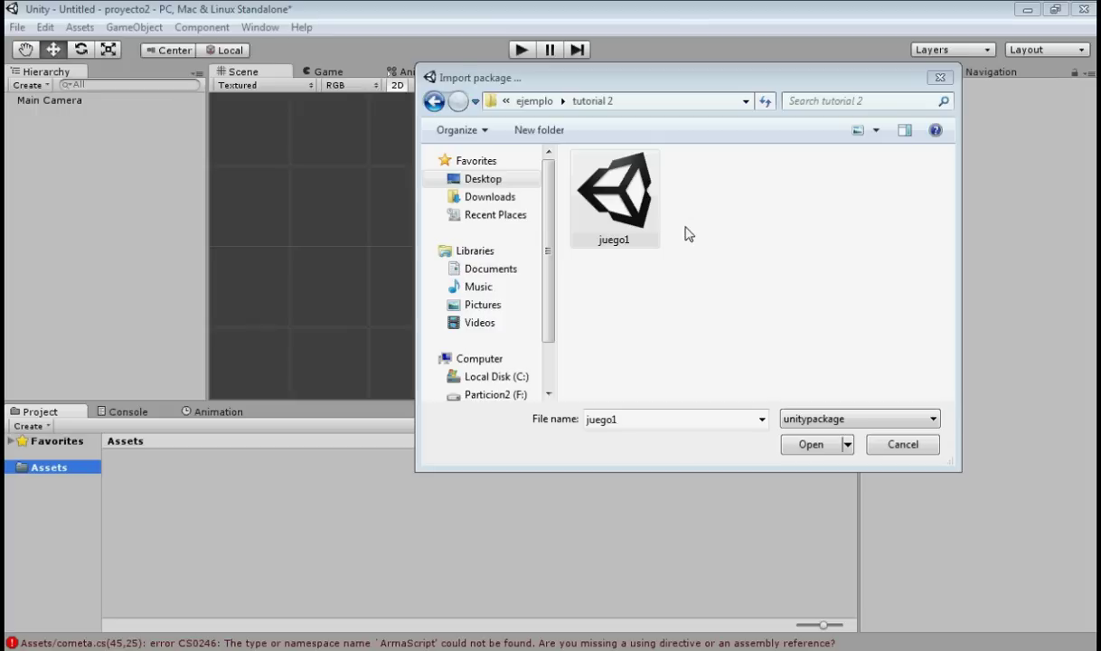
{"action": "left_click", "coordinate": [628, 210]}
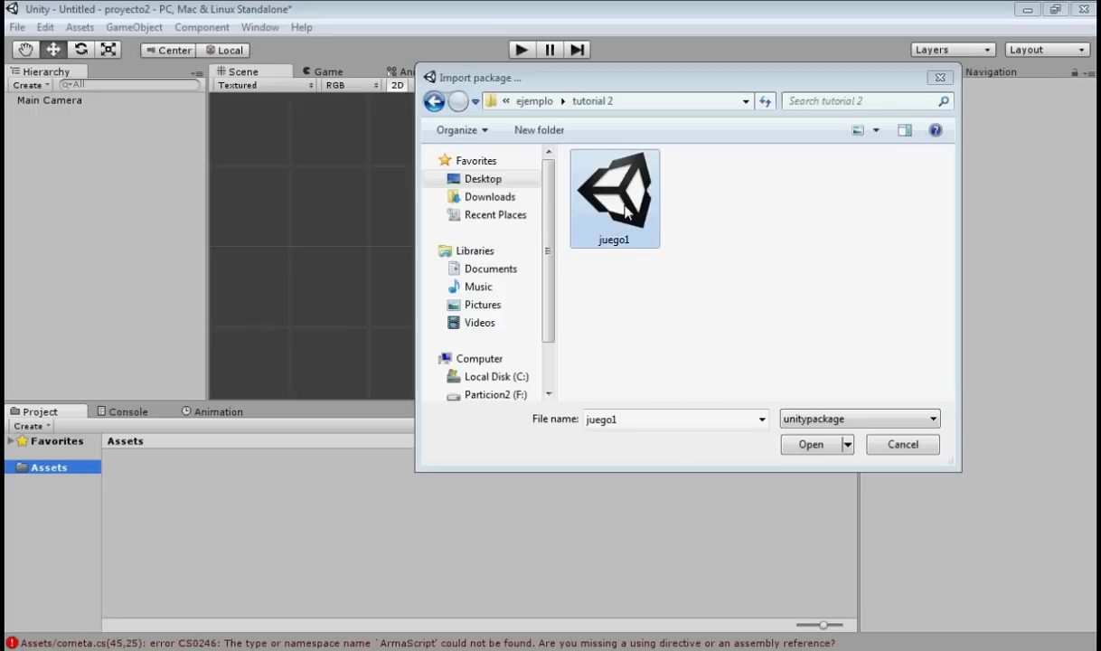
{"action": "double_click", "coordinate": [627, 210]}
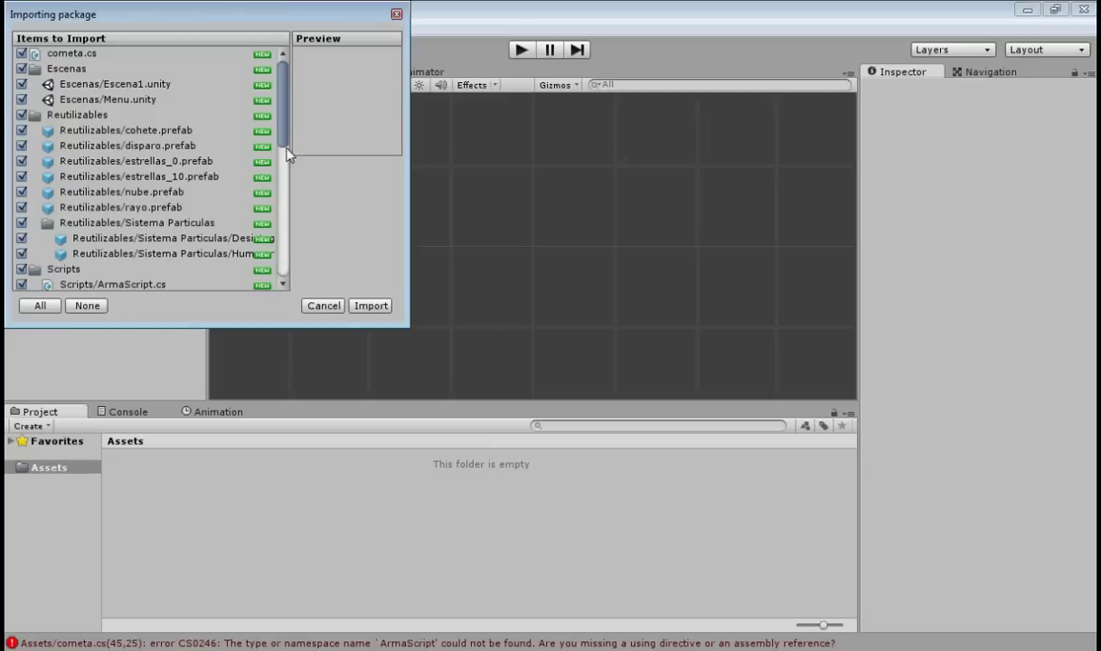
{"action": "left_click_drag", "start_coordinate": [283, 140], "coordinate": [265, 290]}
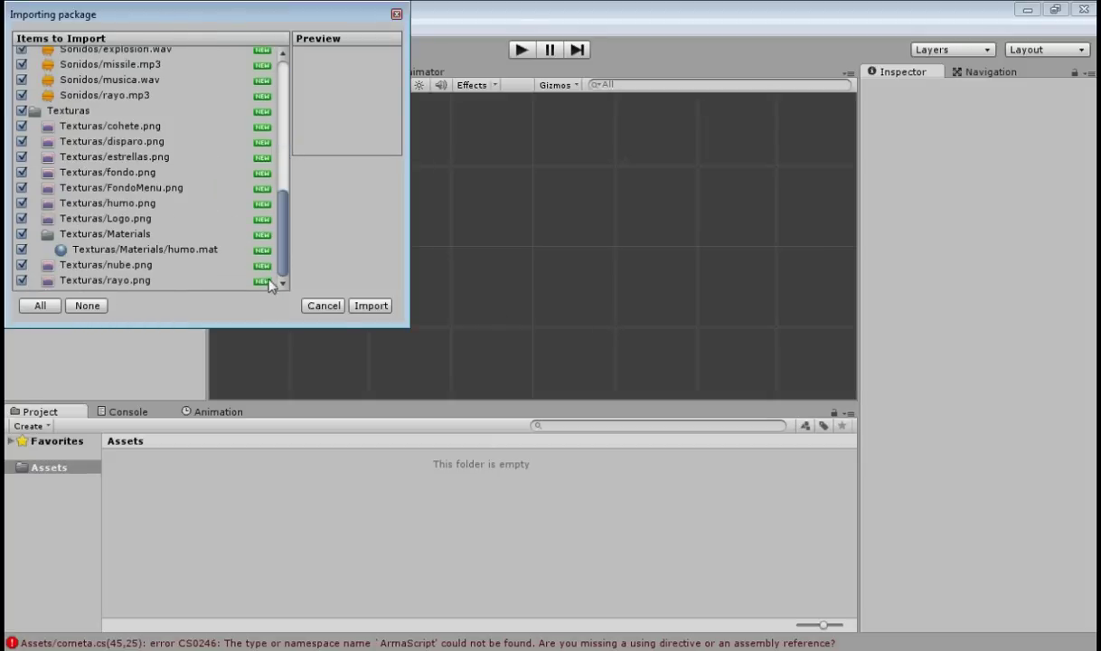
{"action": "left_click", "coordinate": [378, 309]}
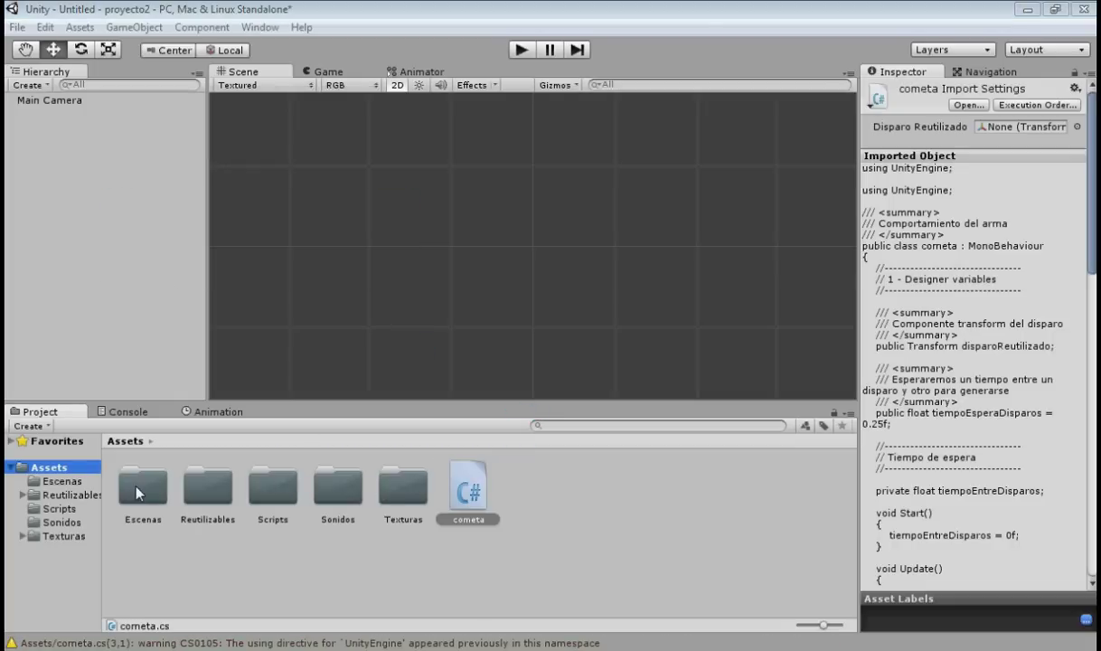
Browse the imported Escenas, Reutilizables, Scripts, Sonidos and Texturas folders
{"action": "left_click", "coordinate": [50, 482]}
{"action": "left_click", "coordinate": [65, 494]}
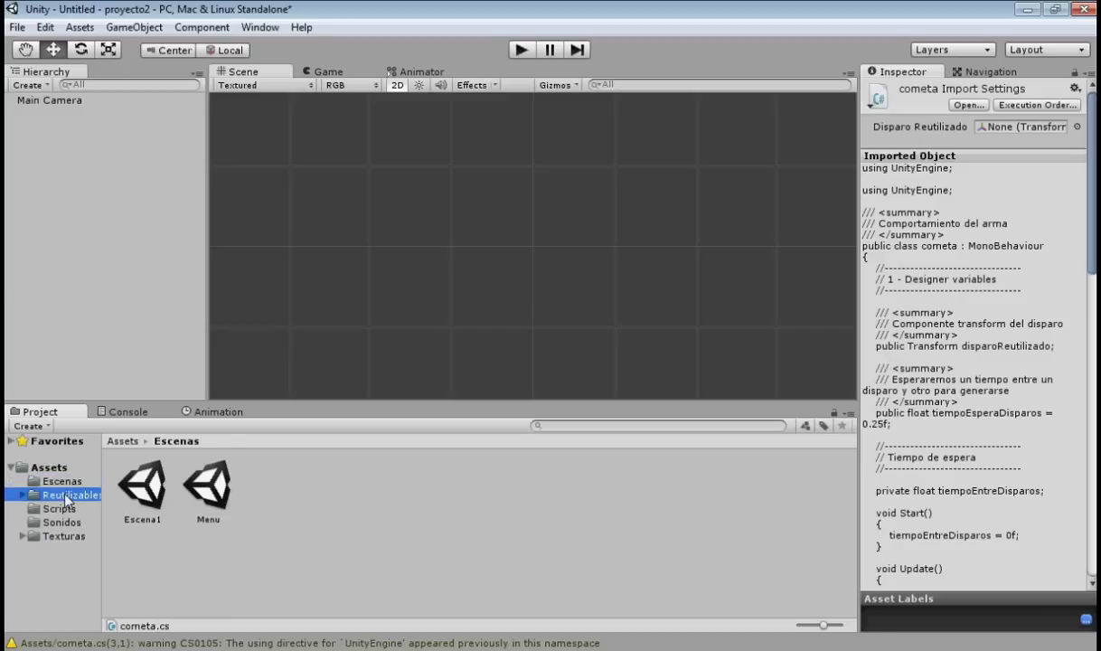
{"action": "left_click", "coordinate": [60, 509]}
{"action": "left_click", "coordinate": [60, 523]}
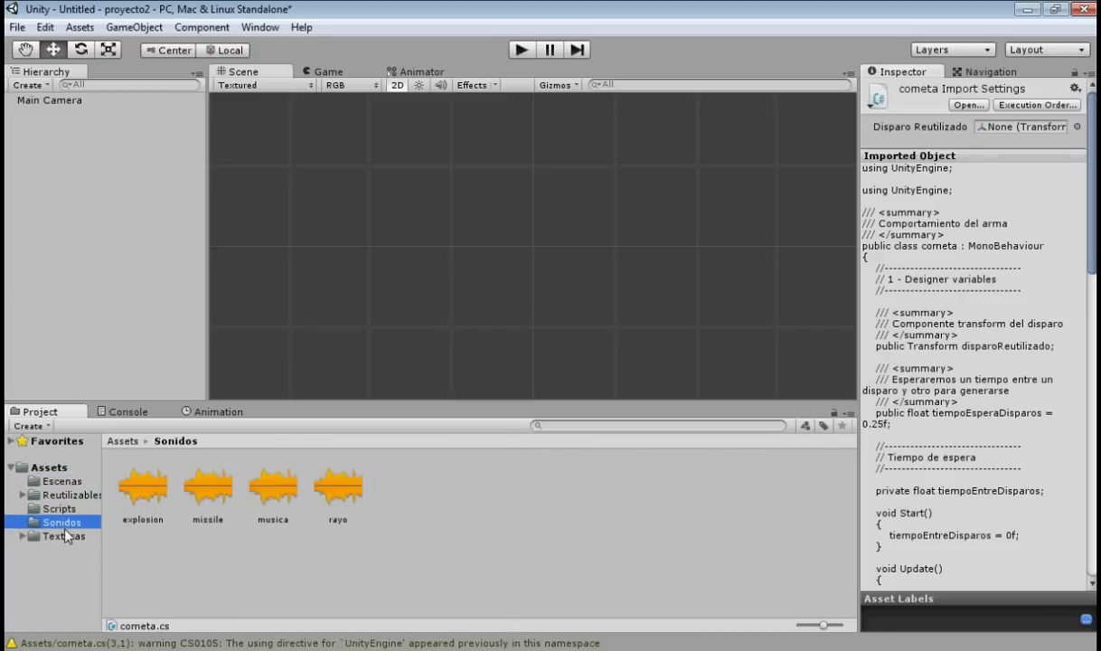
{"action": "left_click", "coordinate": [64, 536]}
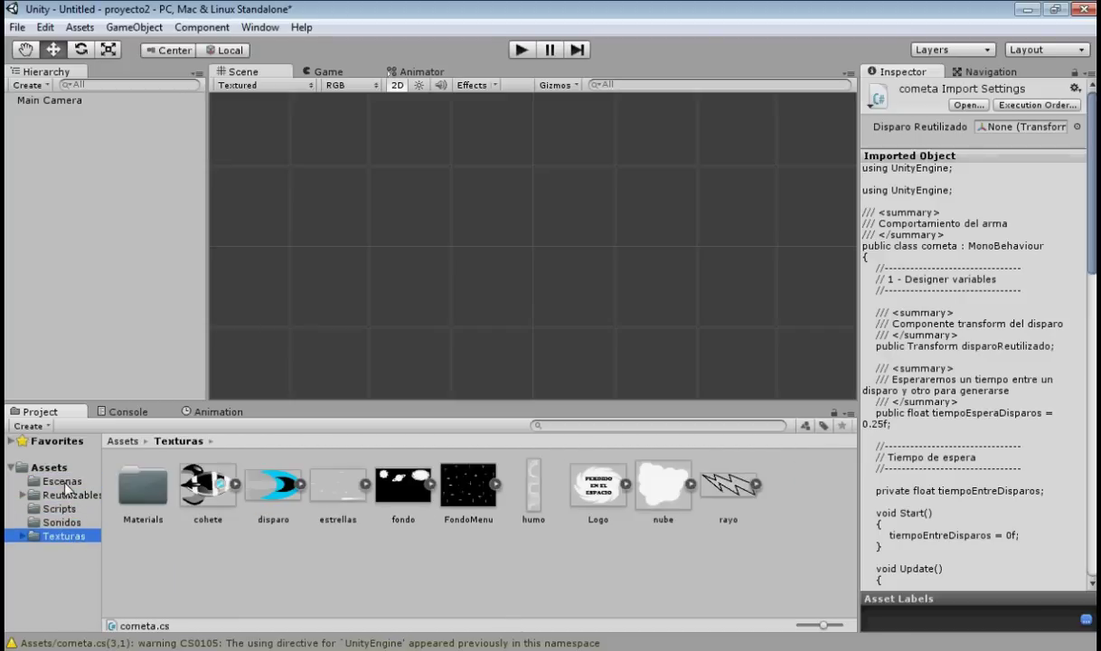
{"action": "left_click", "coordinate": [63, 482]}
{"action": "left_click", "coordinate": [65, 494]}
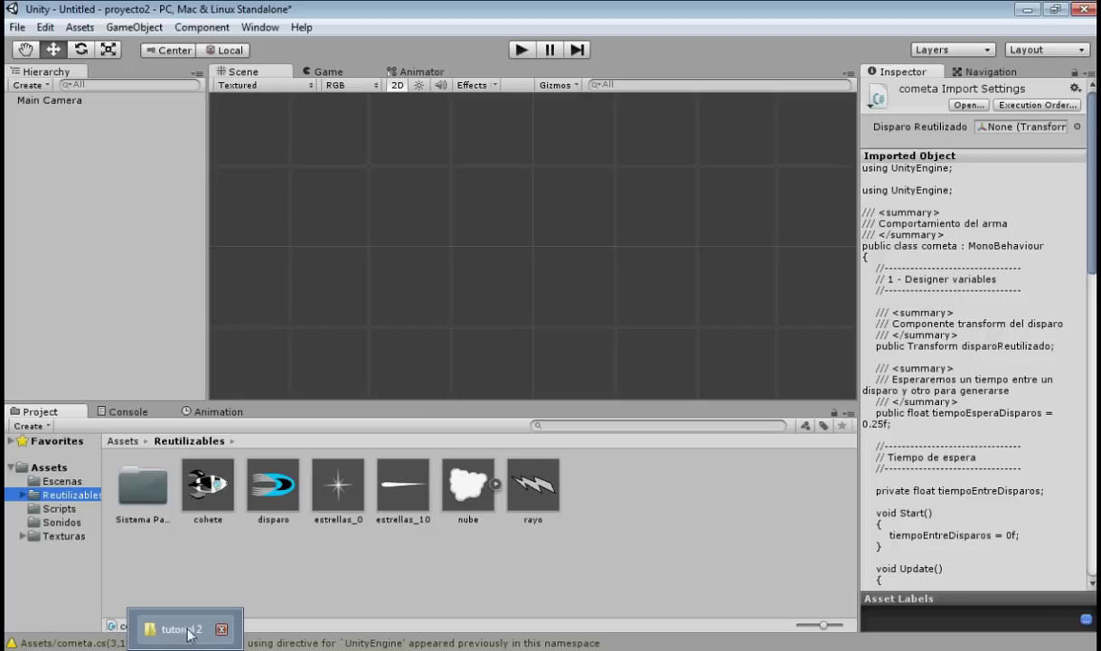
Drag vampiro.png from the tutorial 2 Explorer folder into Unity's Reutilizables folder
{"action": "mouse_move", "coordinate": [398, 647]}
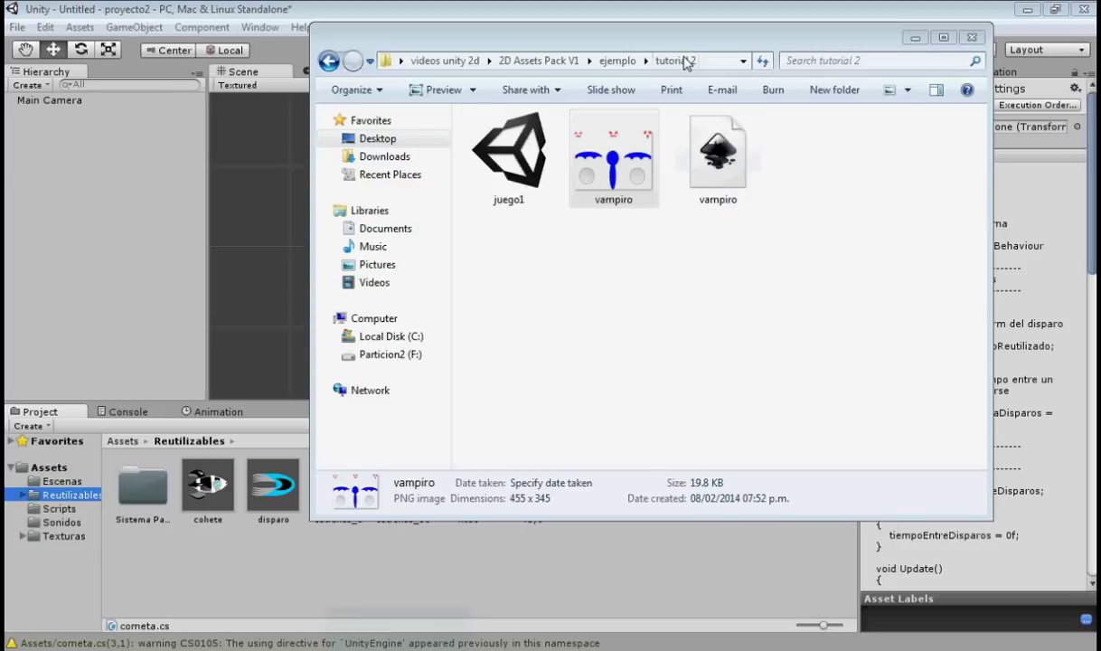
{"action": "left_click_drag", "start_coordinate": [743, 59], "coordinate": [842, 71]}
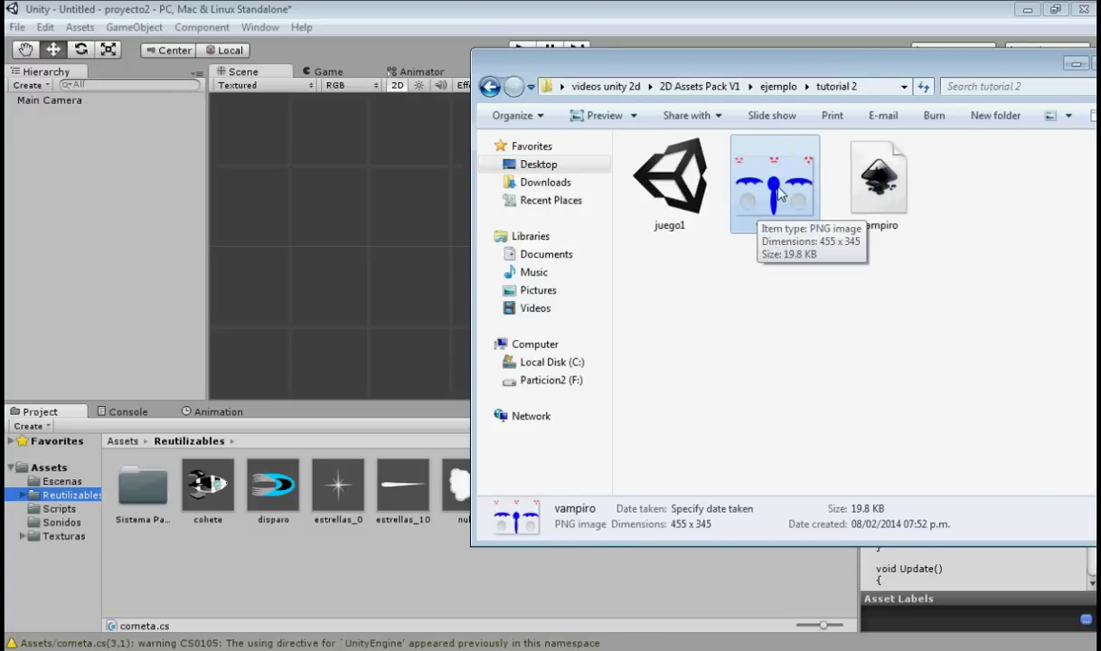
{"action": "left_click_drag", "start_coordinate": [783, 200], "coordinate": [510, 558]}
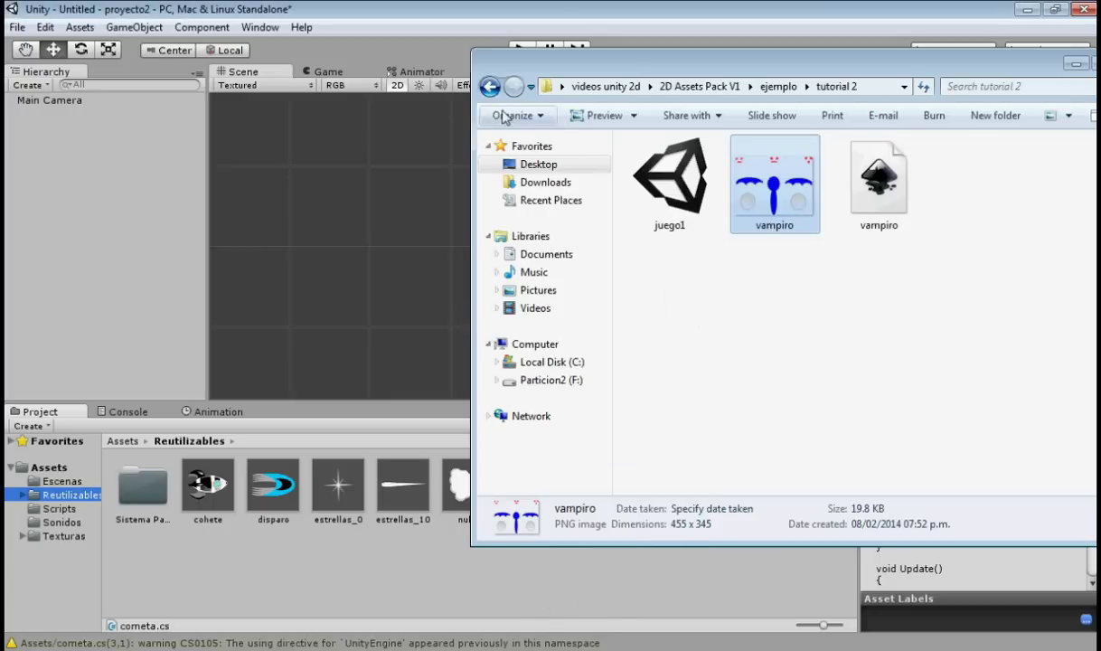
{"action": "left_click", "coordinate": [543, 14]}
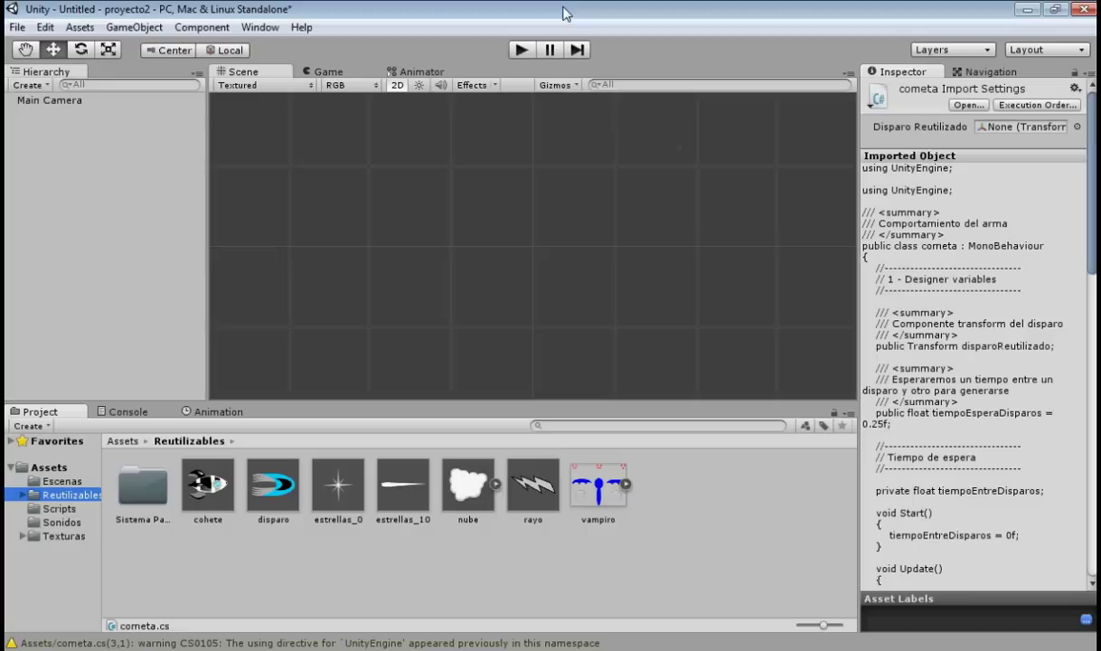
Set the vampiro texture's Sprite Mode to Multiple and open the Sprite Editor
{"action": "left_click", "coordinate": [624, 486]}
{"action": "left_click", "coordinate": [624, 486]}
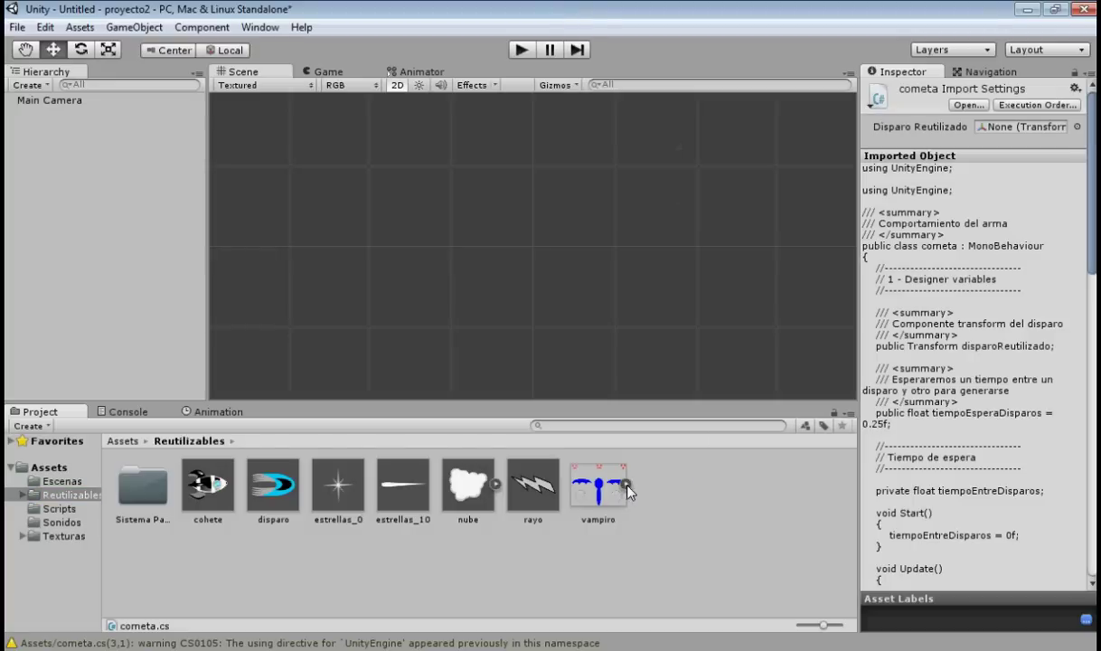
{"action": "left_click", "coordinate": [606, 472]}
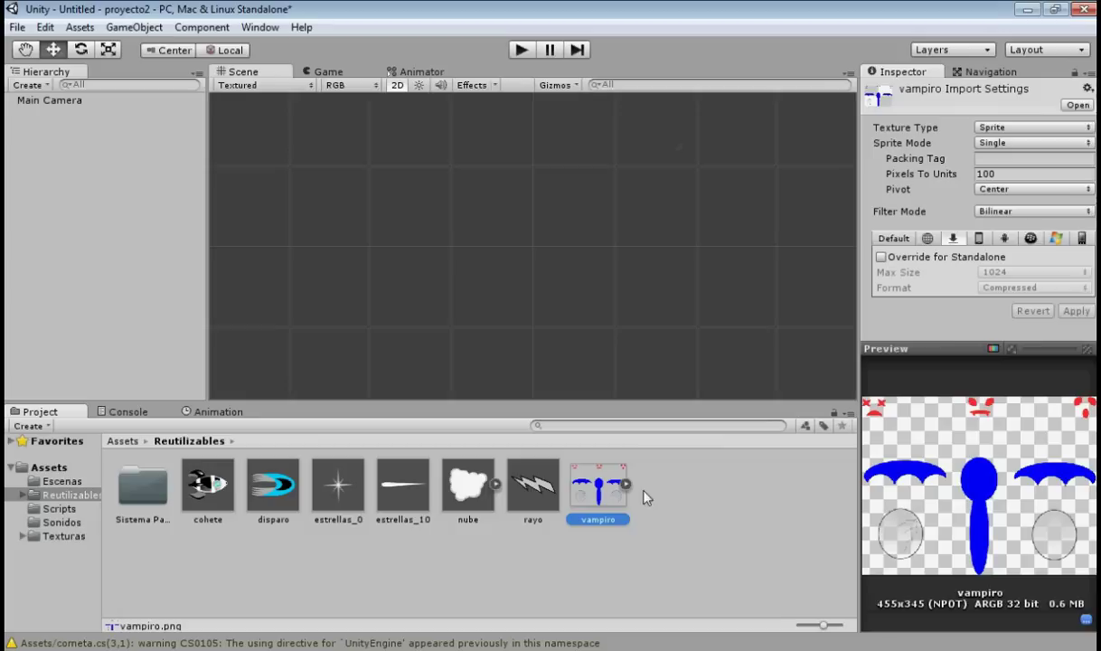
{"action": "left_click", "coordinate": [1021, 145]}
{"action": "left_click", "coordinate": [1022, 179]}
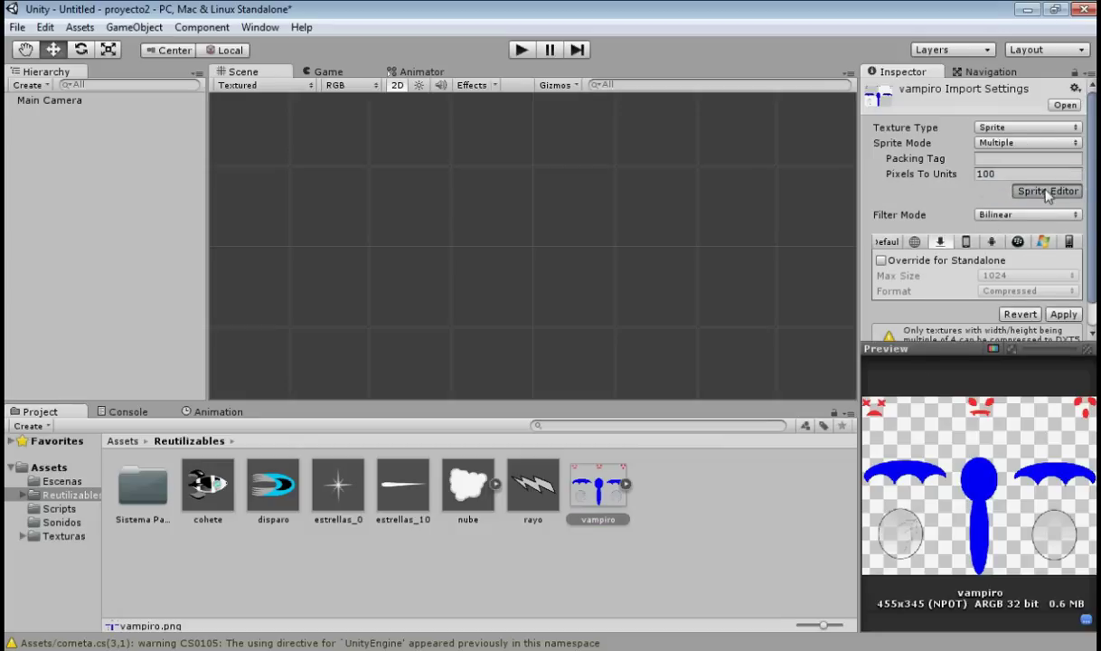
{"action": "left_click", "coordinate": [1046, 191]}
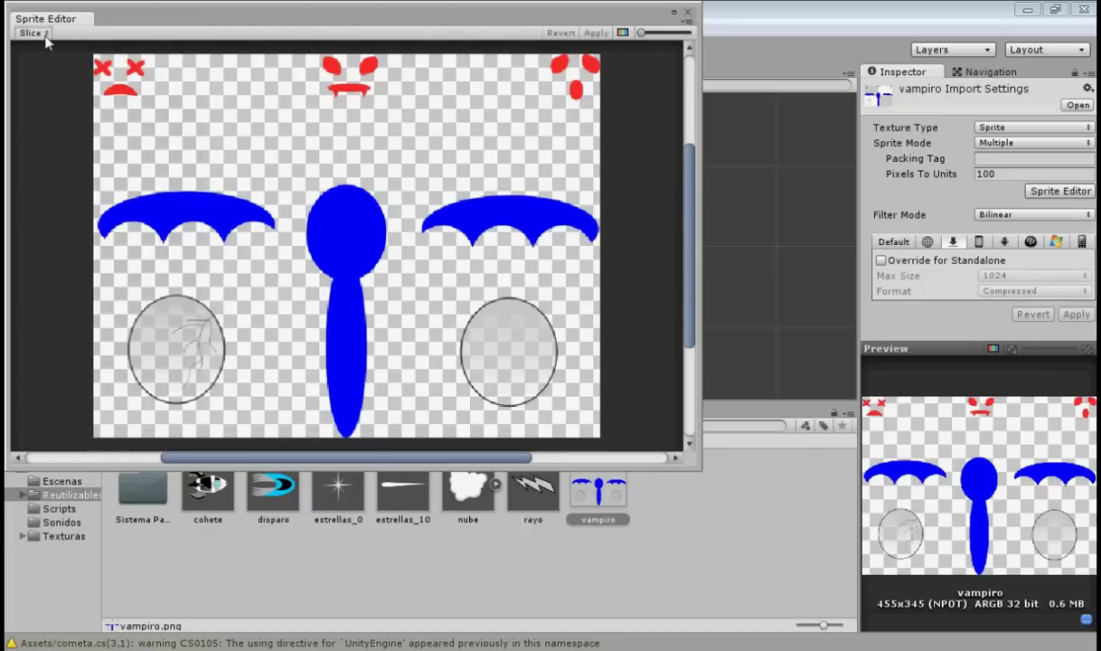
Auto-slice the sheet with minimum size 5 and delete a stray small slice
{"action": "left_click", "coordinate": [45, 34]}
{"action": "left_click", "coordinate": [108, 73]}
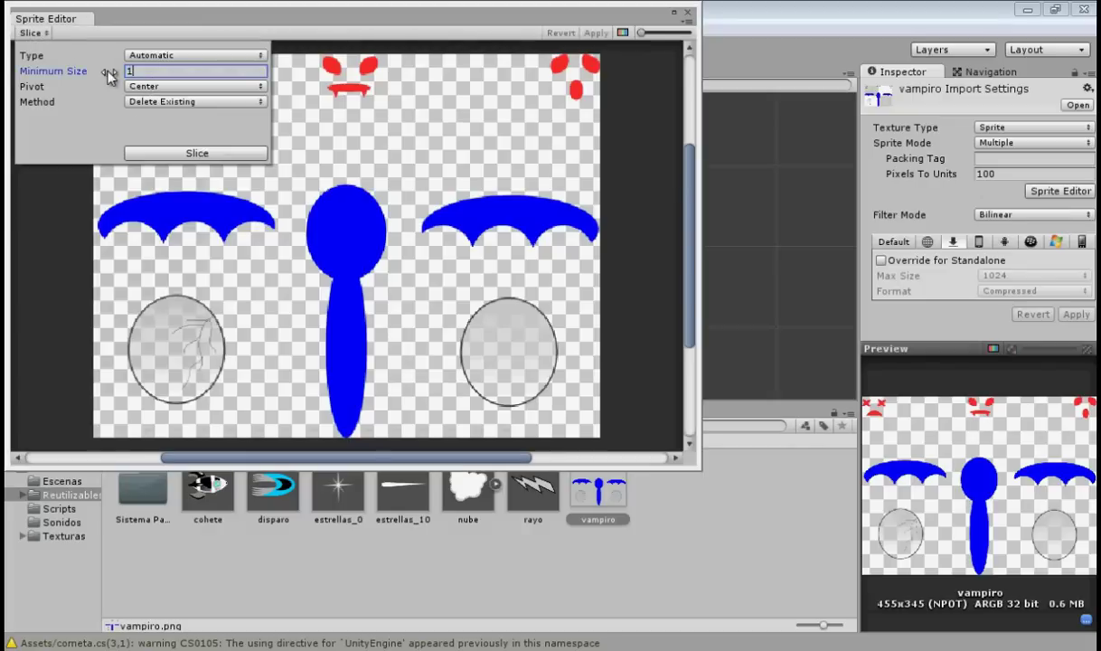
{"action": "type", "text": "5"}
{"action": "left_click", "coordinate": [190, 153]}
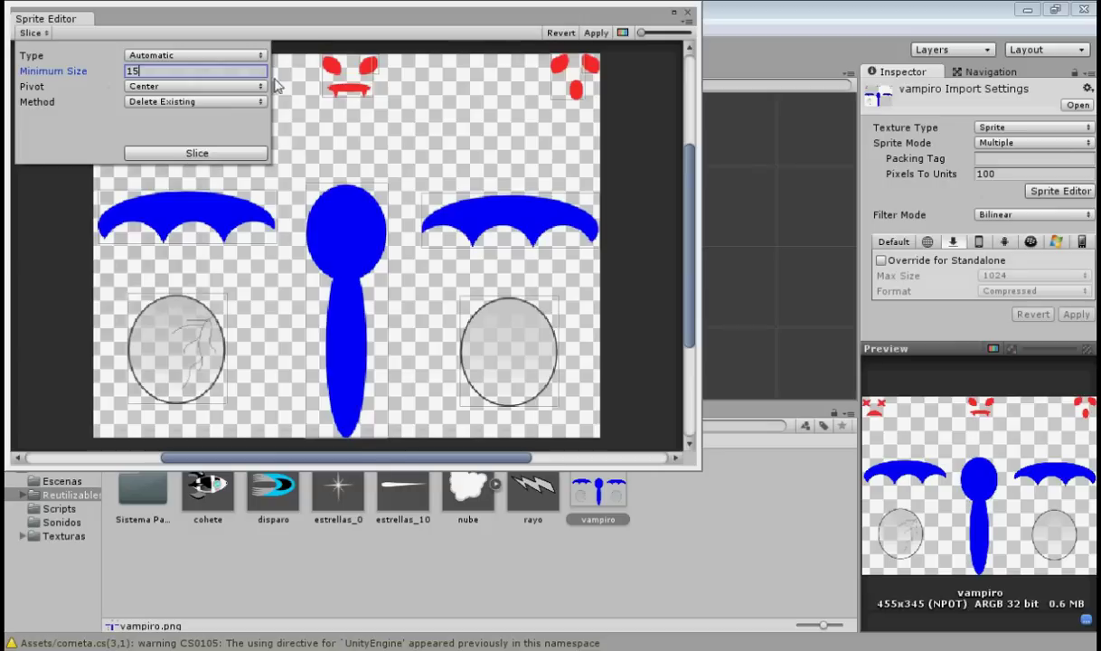
{"action": "left_click", "coordinate": [303, 115]}
{"action": "left_click", "coordinate": [152, 75]}
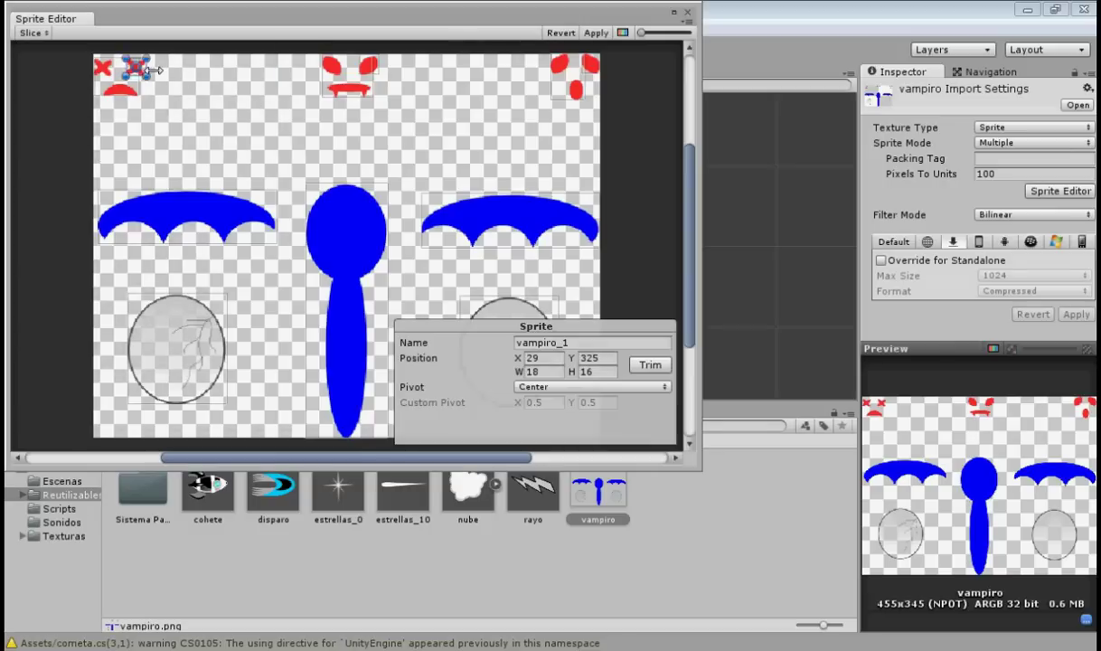
{"action": "left_click_drag", "start_coordinate": [151, 75], "coordinate": [234, 82]}
{"action": "key", "text": "Delete"}
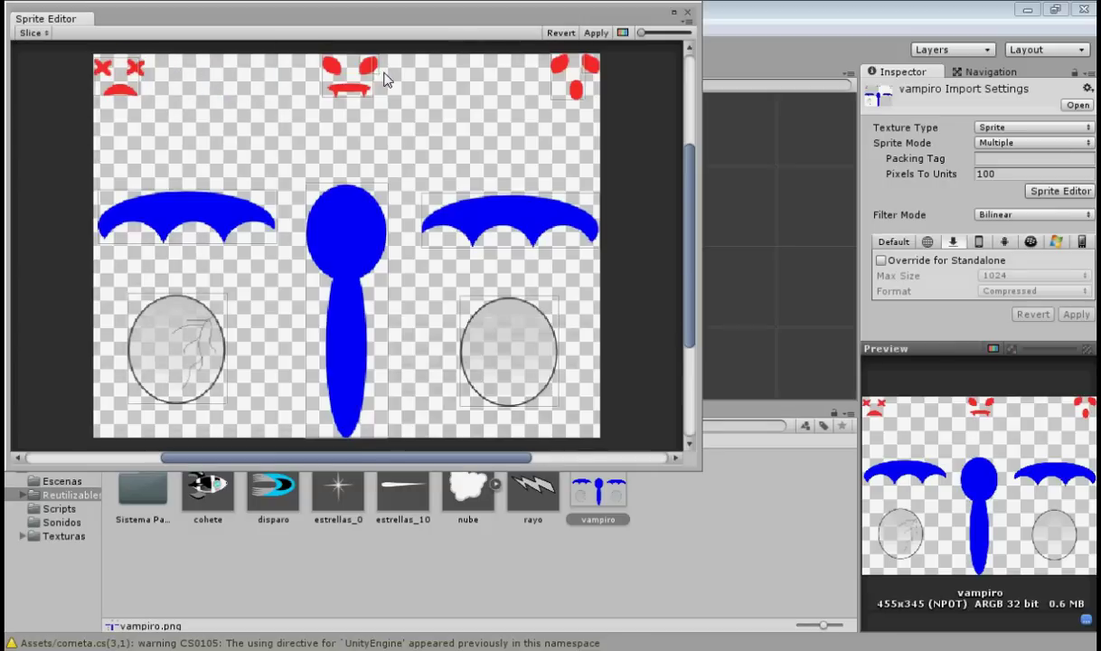
Draw a trimmed slice rectangle around the top-left face, discarding misdrawn ones
{"action": "mouse_move", "coordinate": [379, 76]}
{"action": "left_mouse_down"}
{"action": "mouse_move", "coordinate": [339, 48]}
{"action": "mouse_move", "coordinate": [414, 95]}
{"action": "left_mouse_up"}
{"action": "key", "text": "Delete"}
{"action": "left_click_drag", "start_coordinate": [548, 48], "coordinate": [583, 82]}
{"action": "key", "text": "Delete"}
{"action": "left_click_drag", "start_coordinate": [156, 95], "coordinate": [92, 55]}
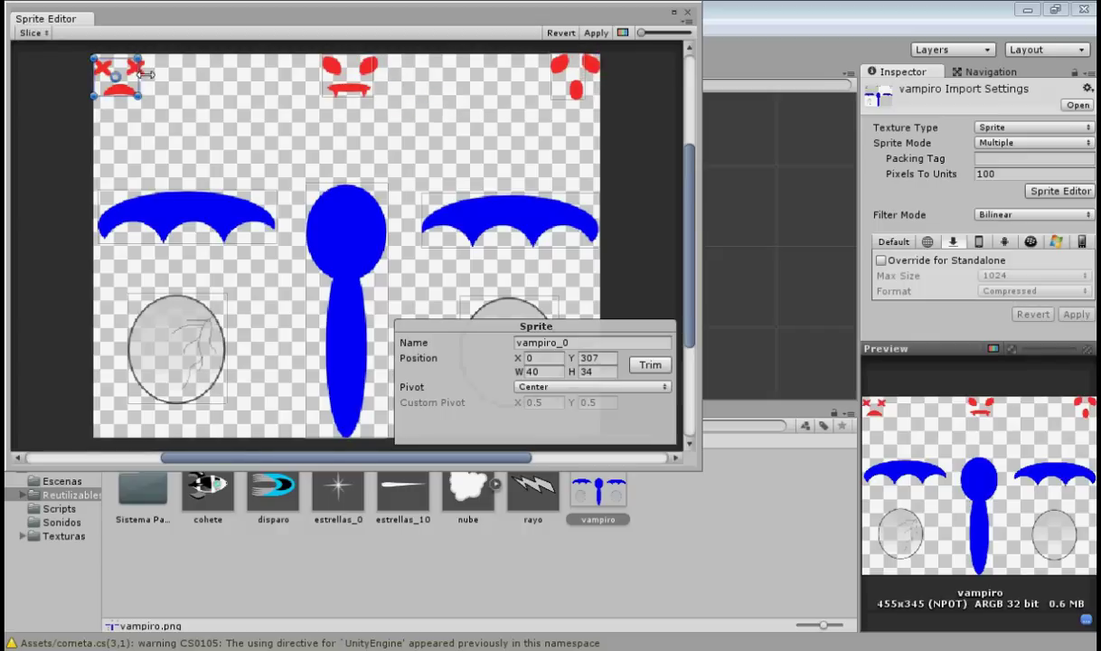
{"action": "left_click", "coordinate": [649, 364]}
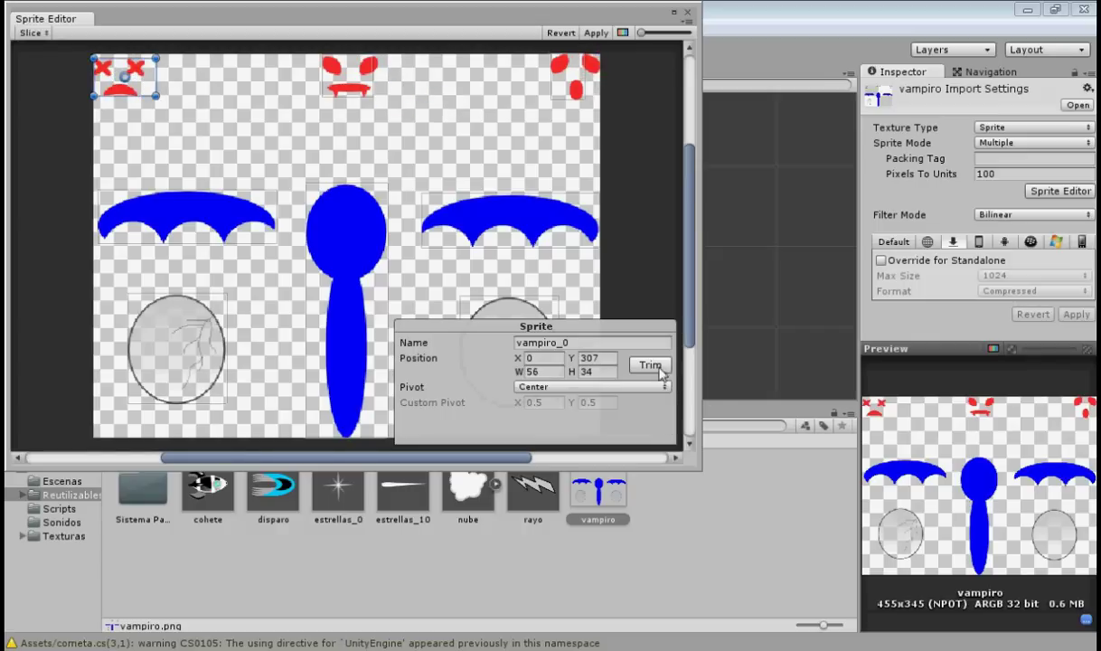
{"action": "left_click", "coordinate": [359, 69]}
Draw trimmed slices around the top-middle and top-right faces, then apply and close
{"action": "left_click_drag", "start_coordinate": [321, 55], "coordinate": [413, 98]}
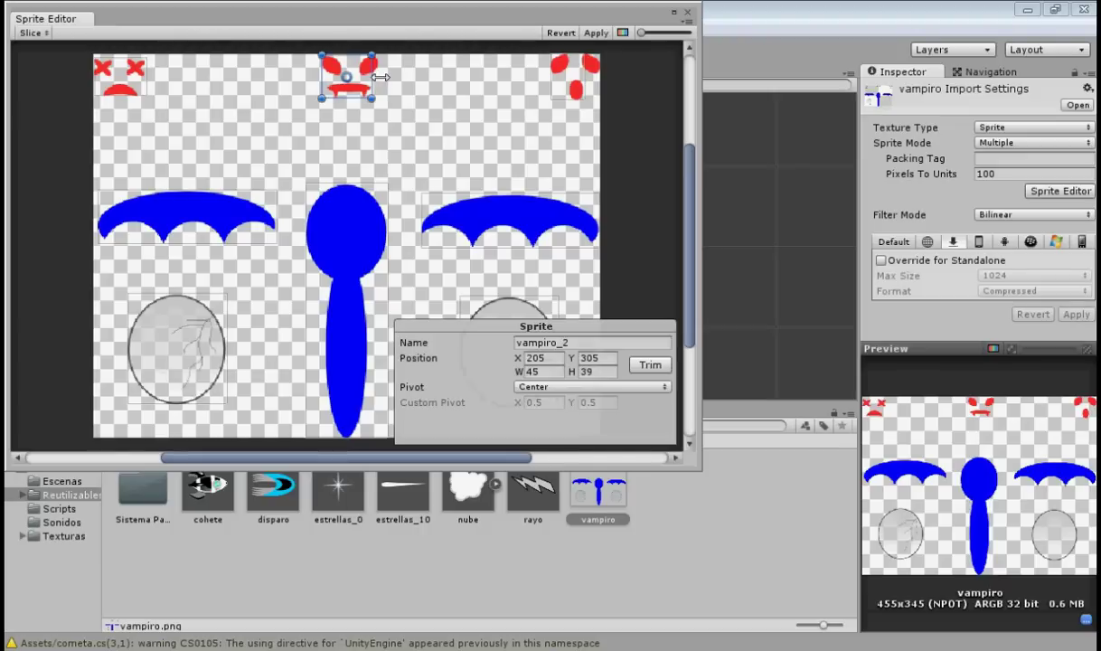
{"action": "left_click", "coordinate": [633, 363]}
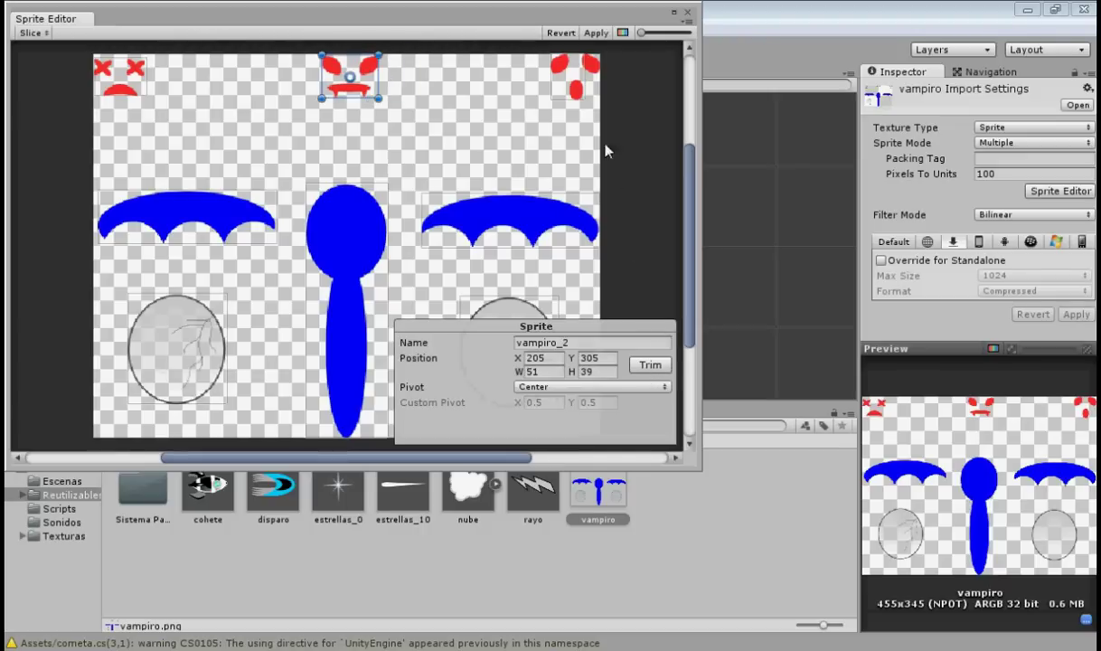
{"action": "left_click", "coordinate": [585, 81]}
{"action": "left_click_drag", "start_coordinate": [548, 56], "coordinate": [600, 101]}
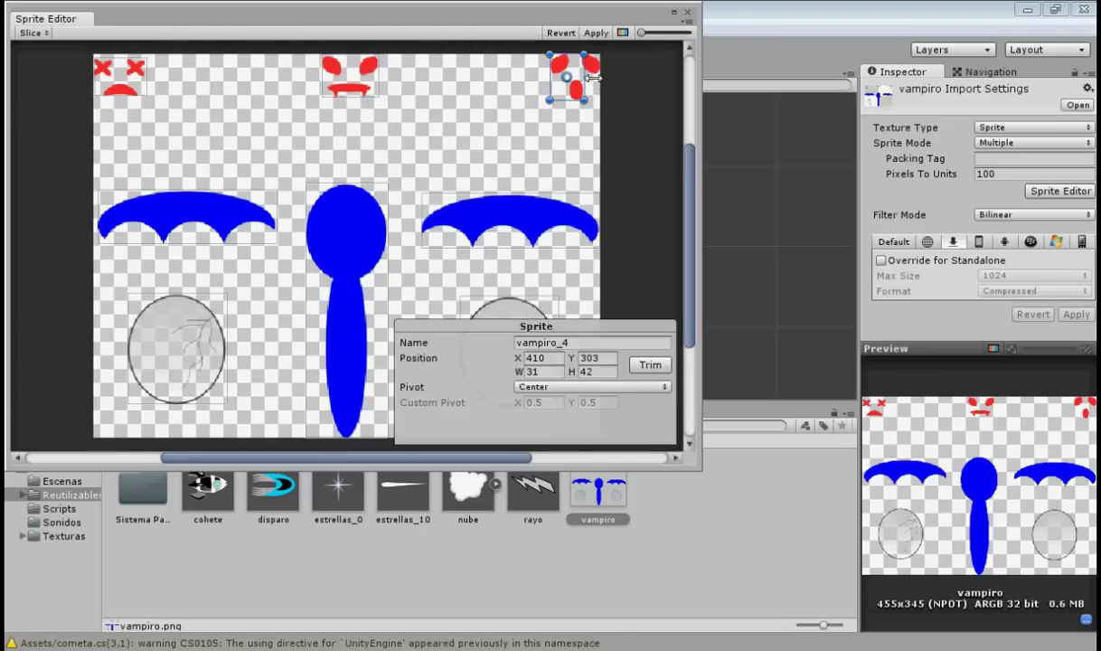
{"action": "left_click", "coordinate": [649, 365]}
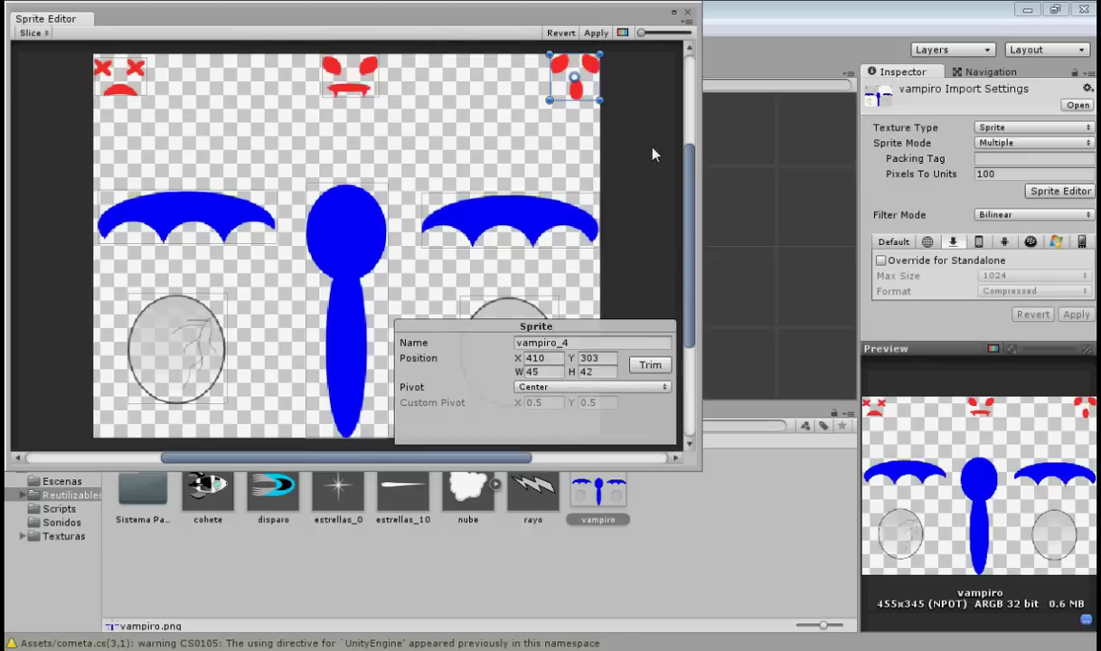
{"action": "left_click", "coordinate": [593, 34]}
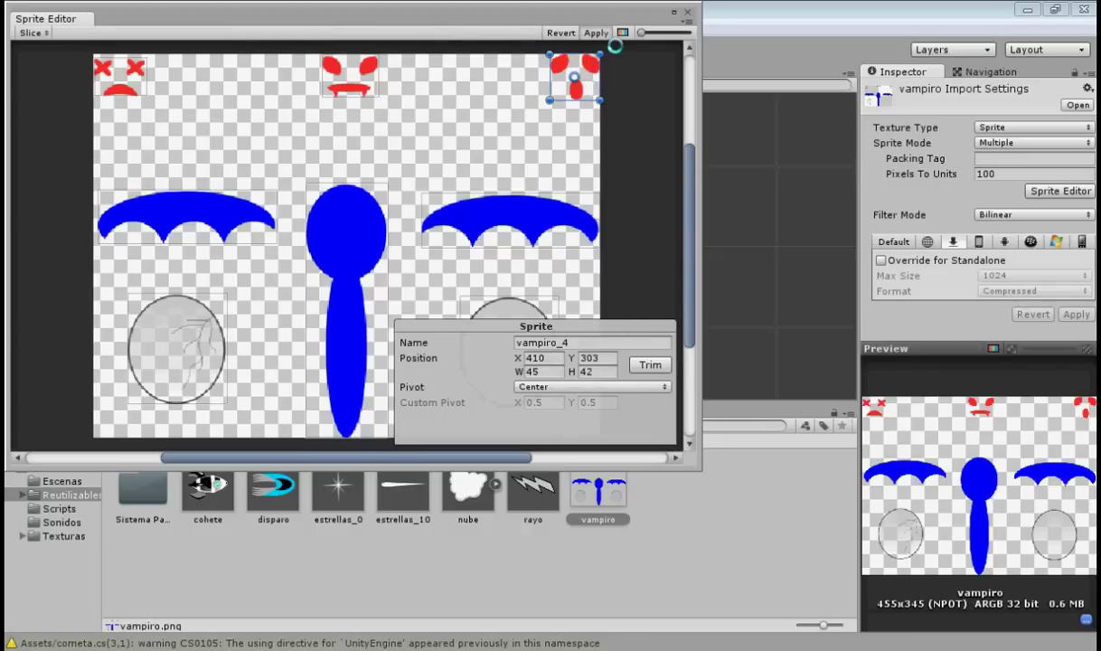
{"action": "left_click", "coordinate": [687, 14]}
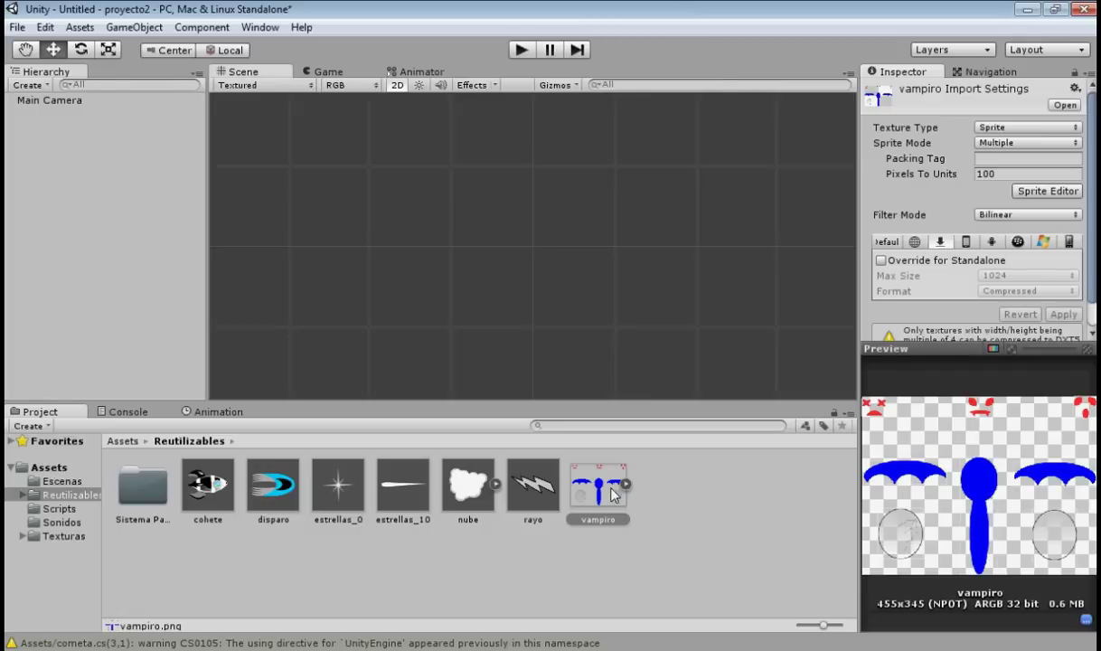
Expand the sliced vampiro sprites and create an empty GameObject named Vampiro
{"action": "left_click", "coordinate": [625, 485]}
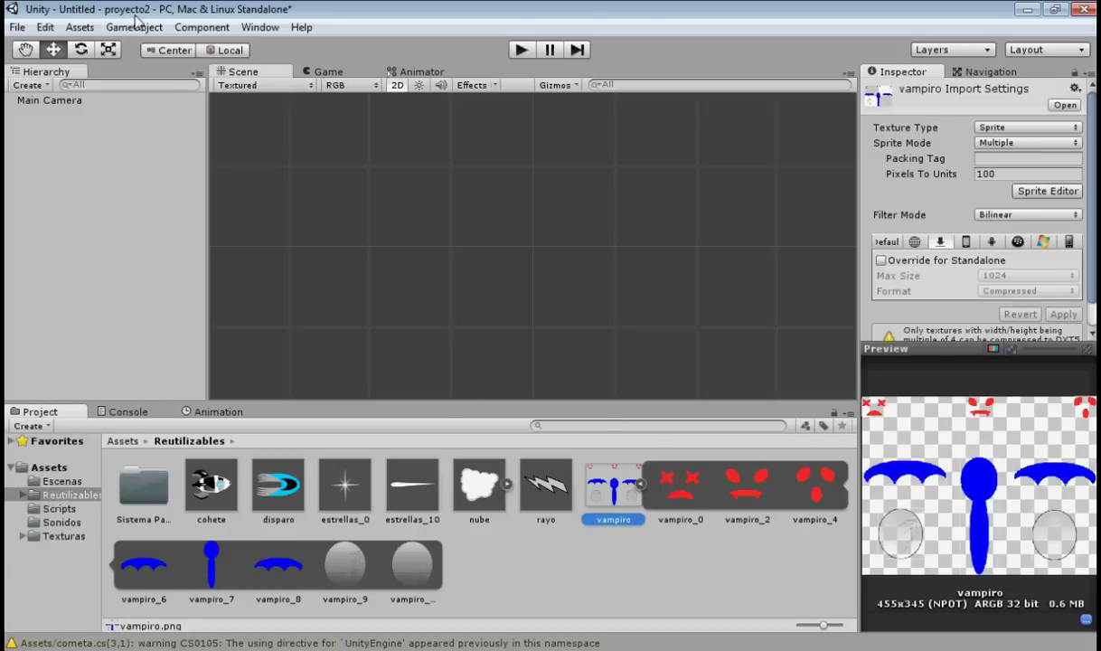
{"action": "left_click", "coordinate": [134, 27]}
{"action": "left_click", "coordinate": [145, 45]}
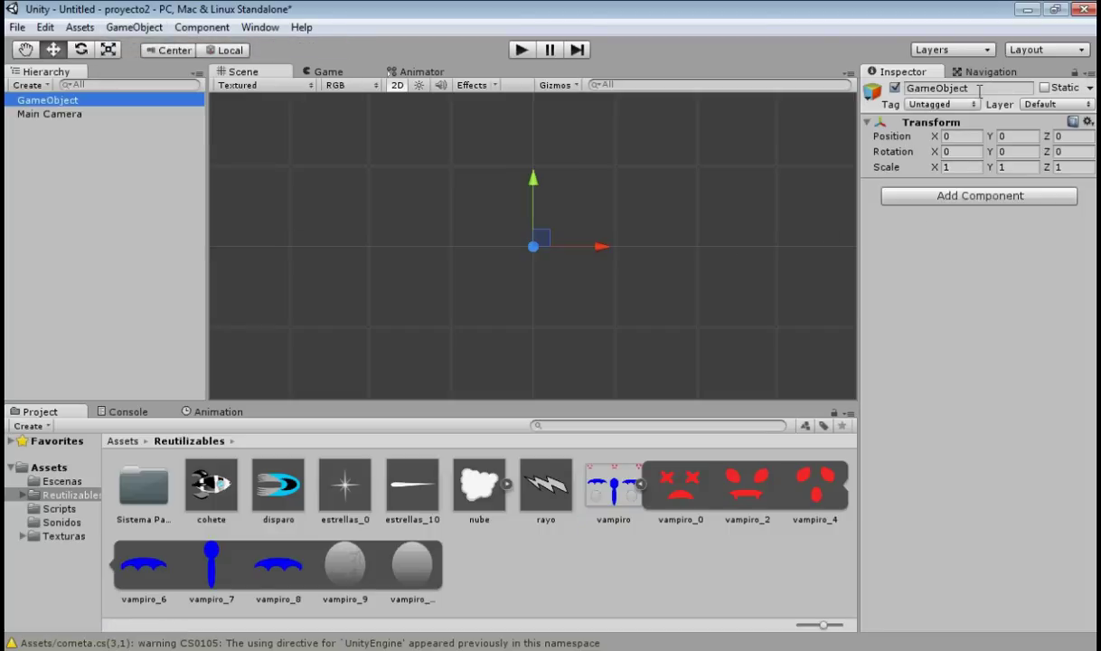
{"action": "left_click", "coordinate": [931, 87]}
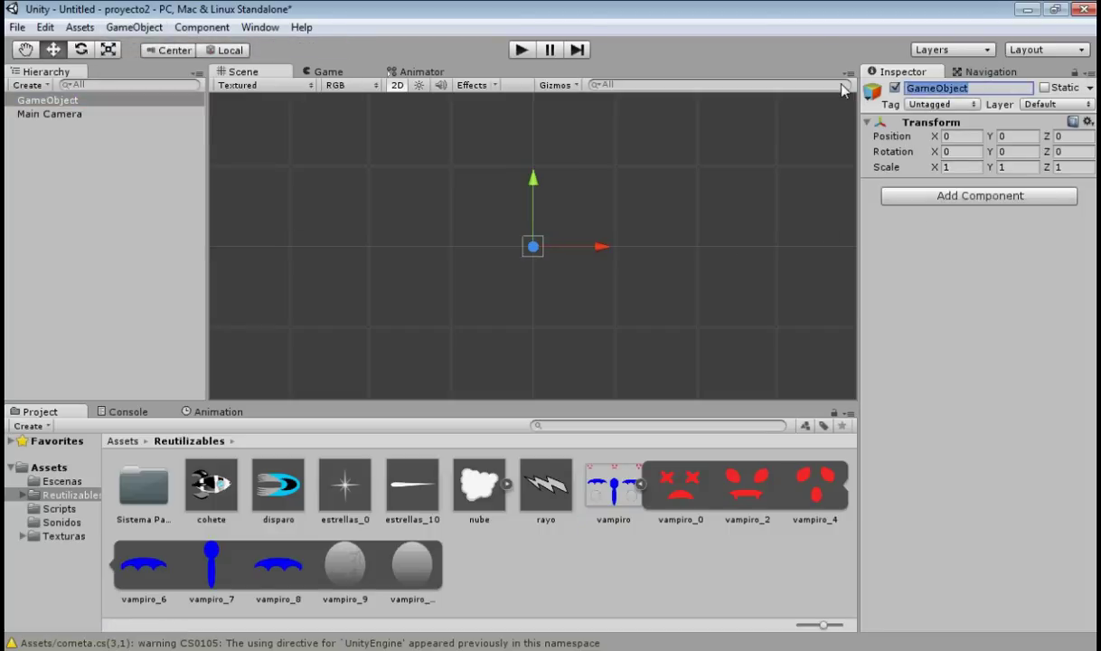
{"action": "type", "text": "Vampiro"}
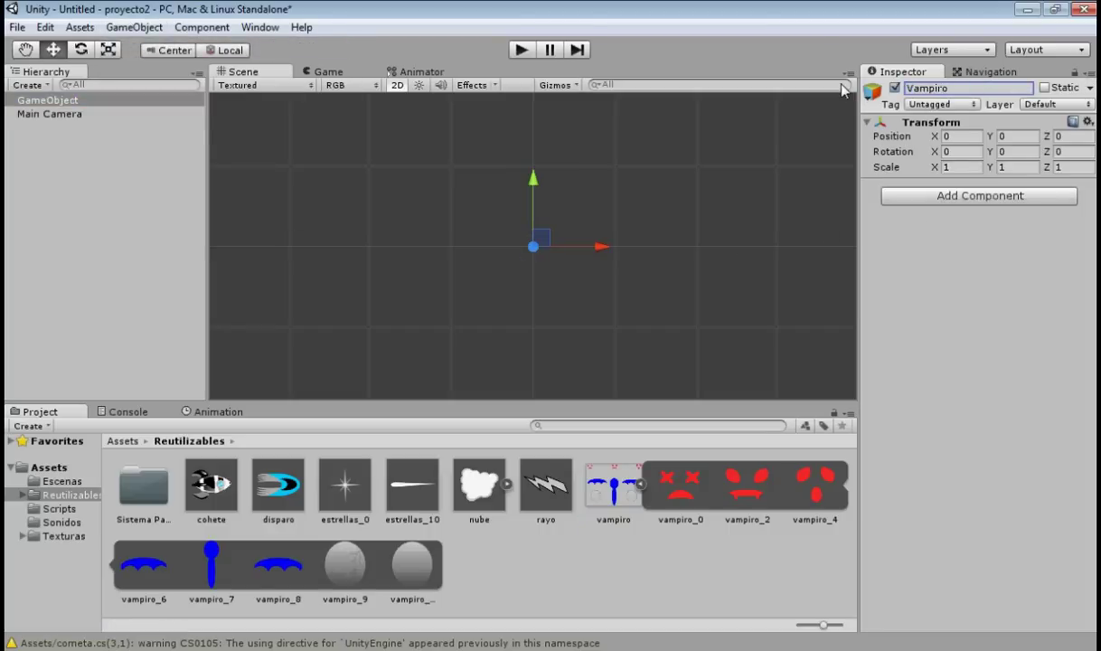
{"action": "key", "text": "Return"}
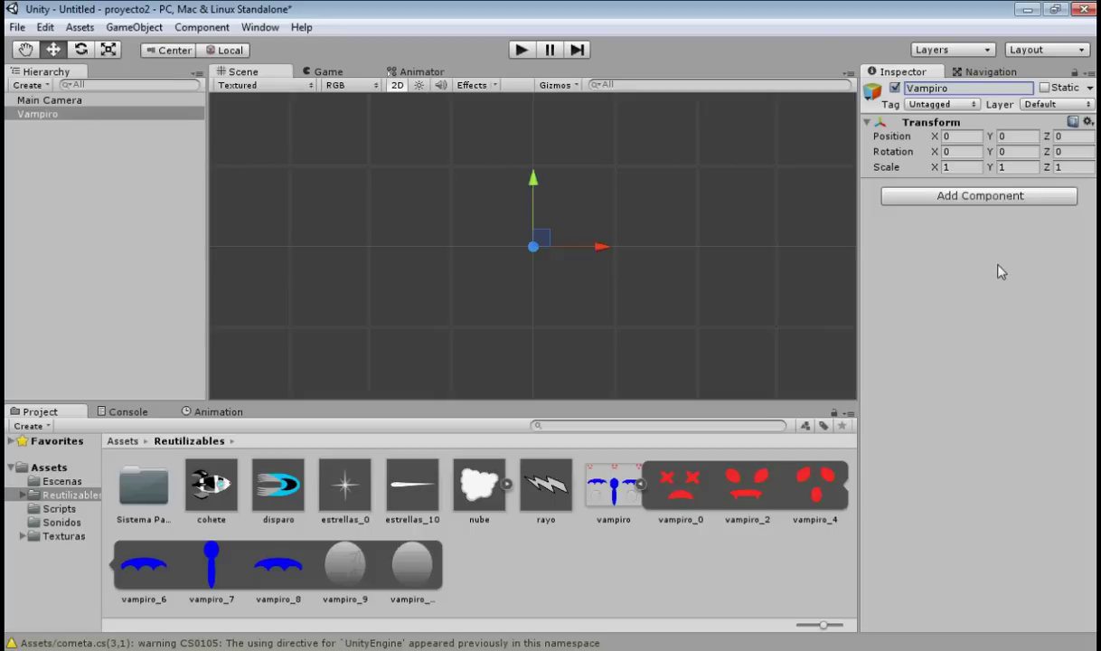
Add a Rigidbody 2D to Vampiro with Gravity Scale 0
{"action": "left_click", "coordinate": [1011, 195]}
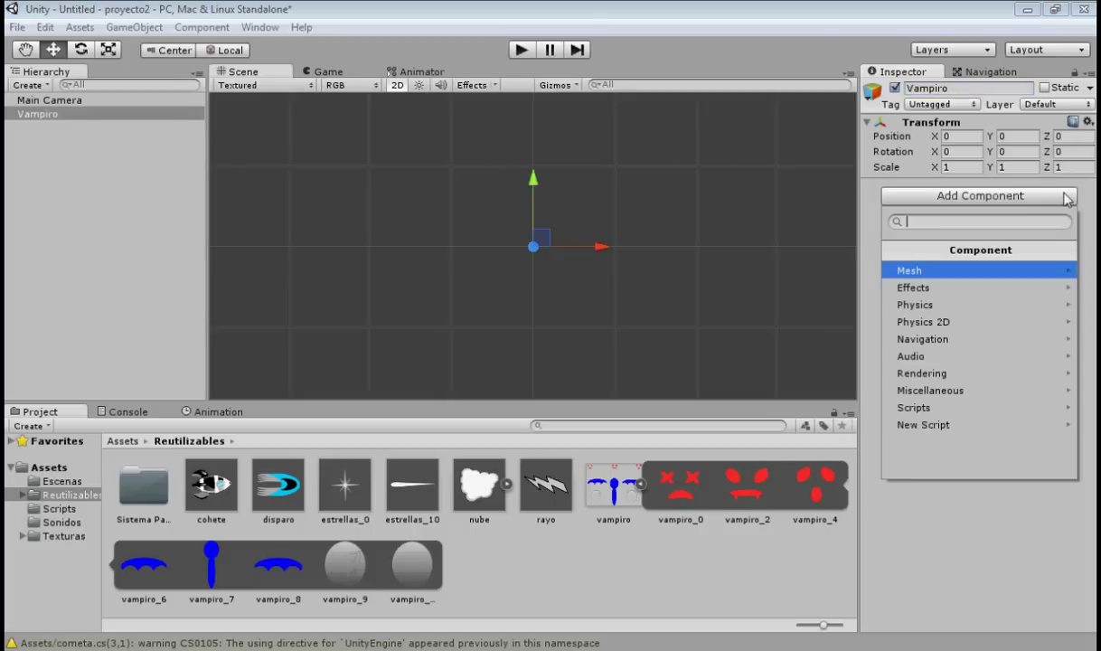
{"action": "left_click", "coordinate": [937, 322]}
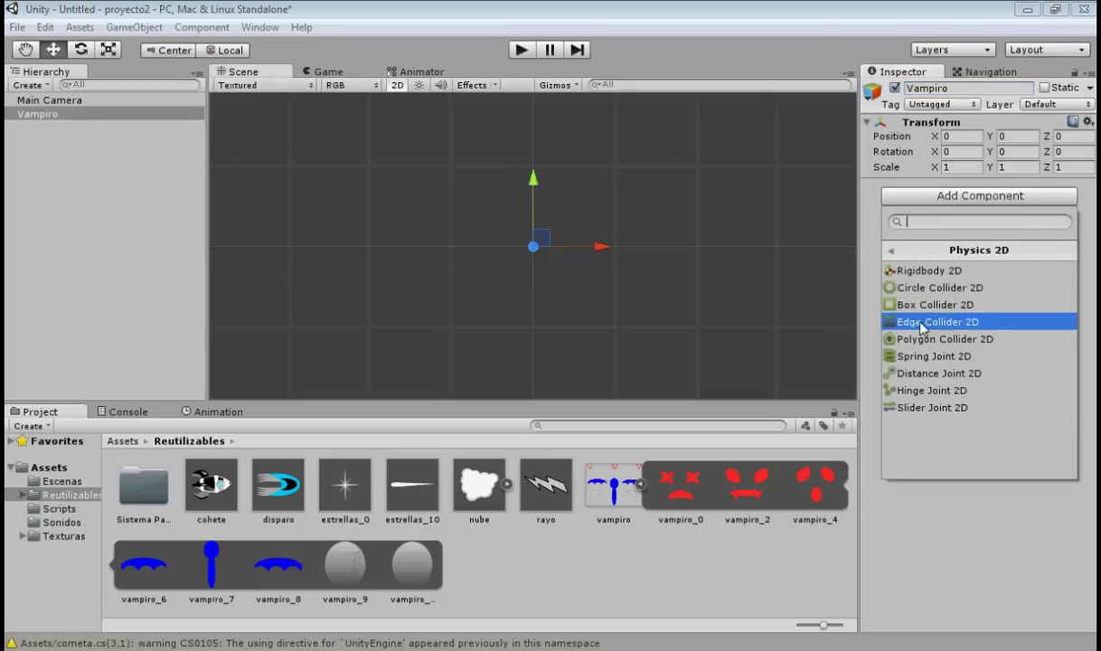
{"action": "left_click", "coordinate": [954, 273]}
{"action": "left_click", "coordinate": [940, 244]}
{"action": "type", "text": "0"}
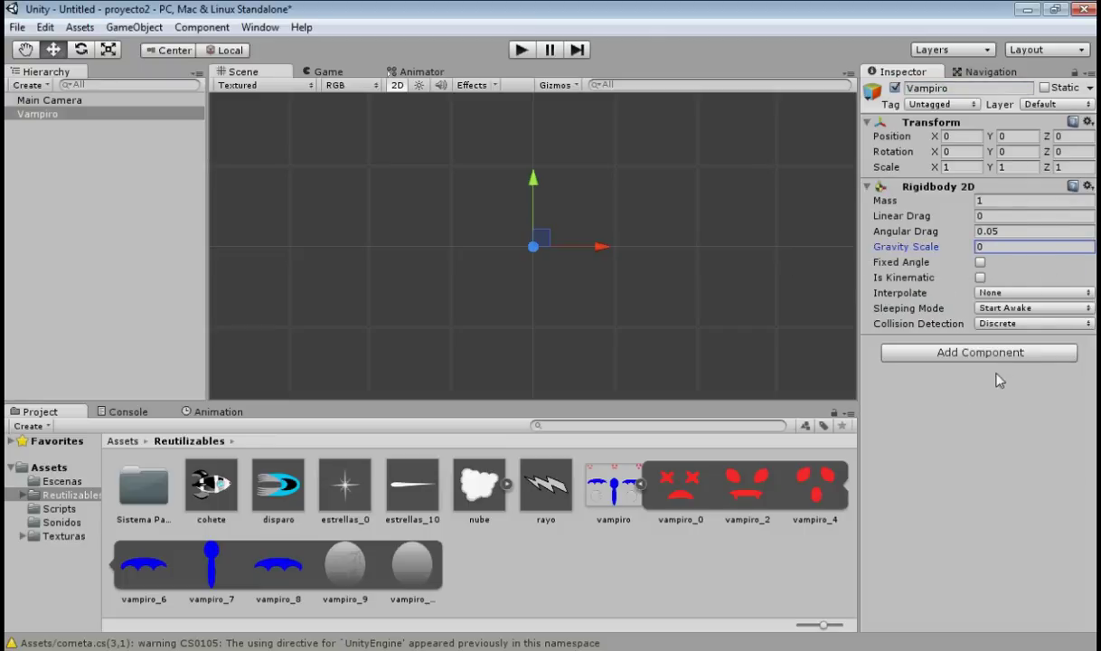
Add a Box Collider 2D sized 6 × 6
{"action": "left_click", "coordinate": [984, 352]}
{"action": "left_click", "coordinate": [922, 185]}
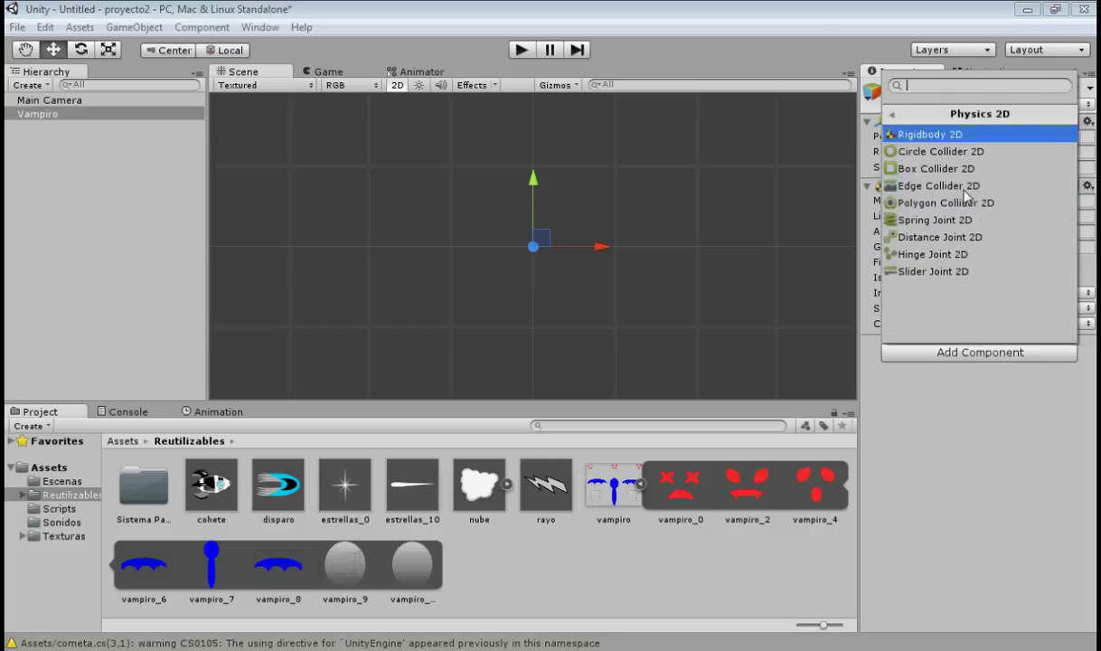
{"action": "left_click", "coordinate": [941, 169]}
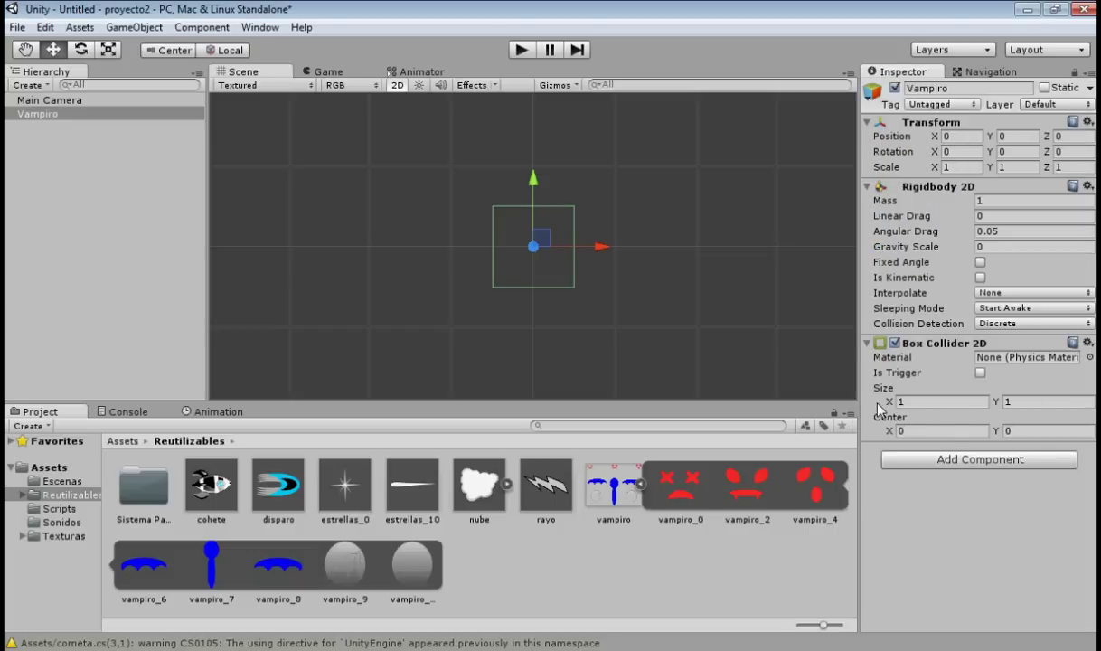
{"action": "left_click", "coordinate": [904, 401]}
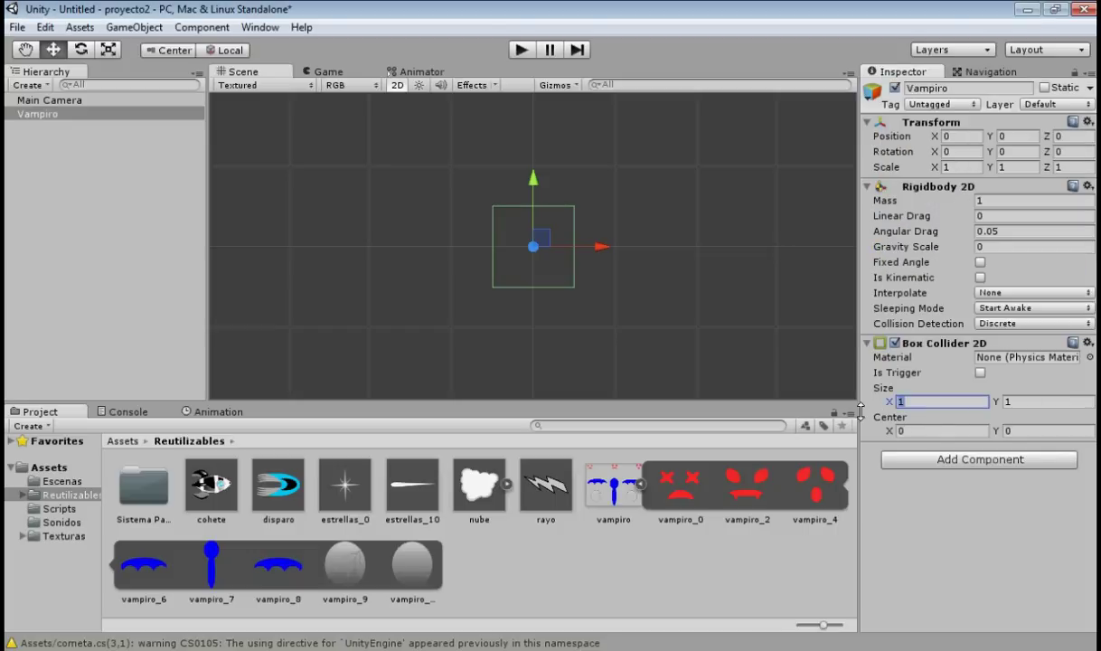
{"action": "type", "text": "6"}
{"action": "key", "text": "Tab"}
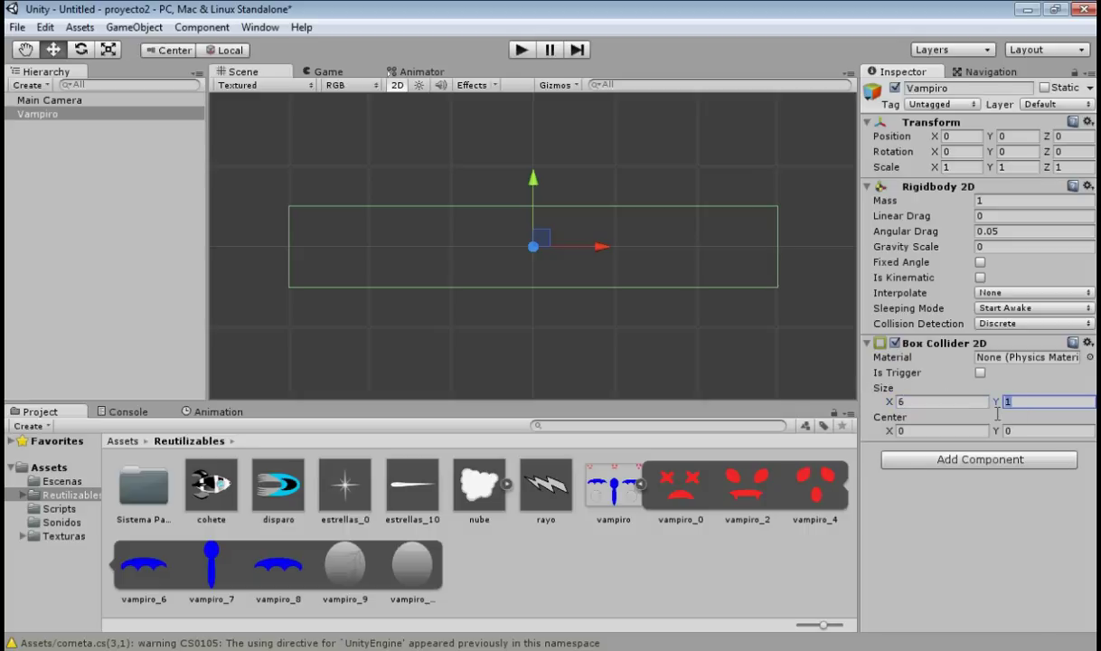
{"action": "type", "text": "6"}
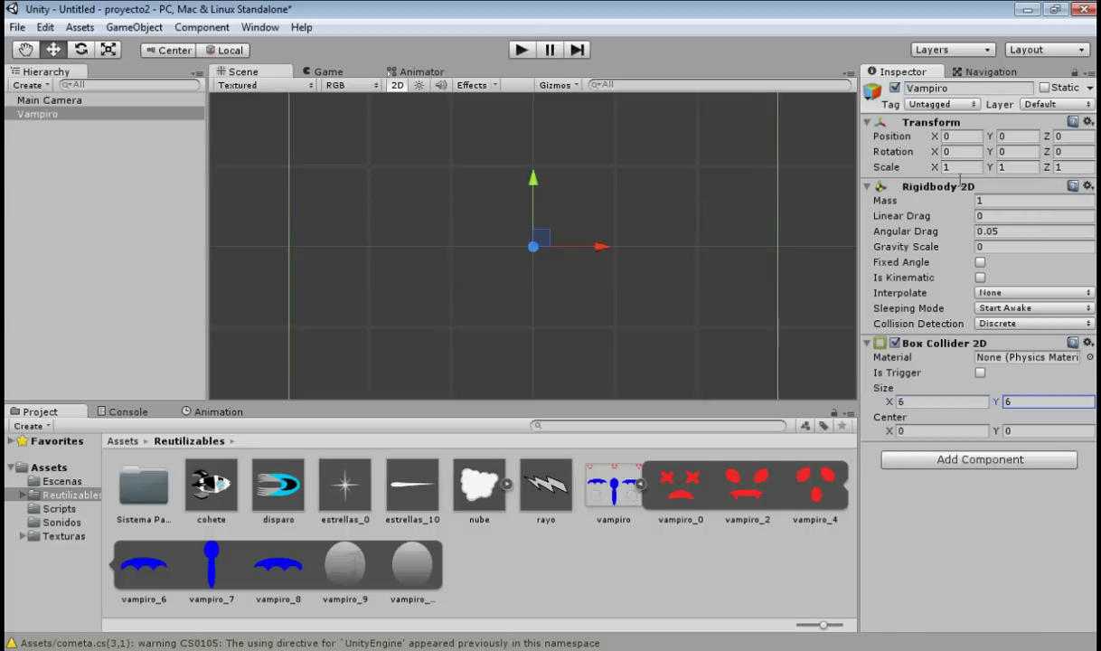
Set Vampiro's Transform scale to 0.5
{"action": "left_click", "coordinate": [942, 167]}
{"action": "type", "text": "0."}
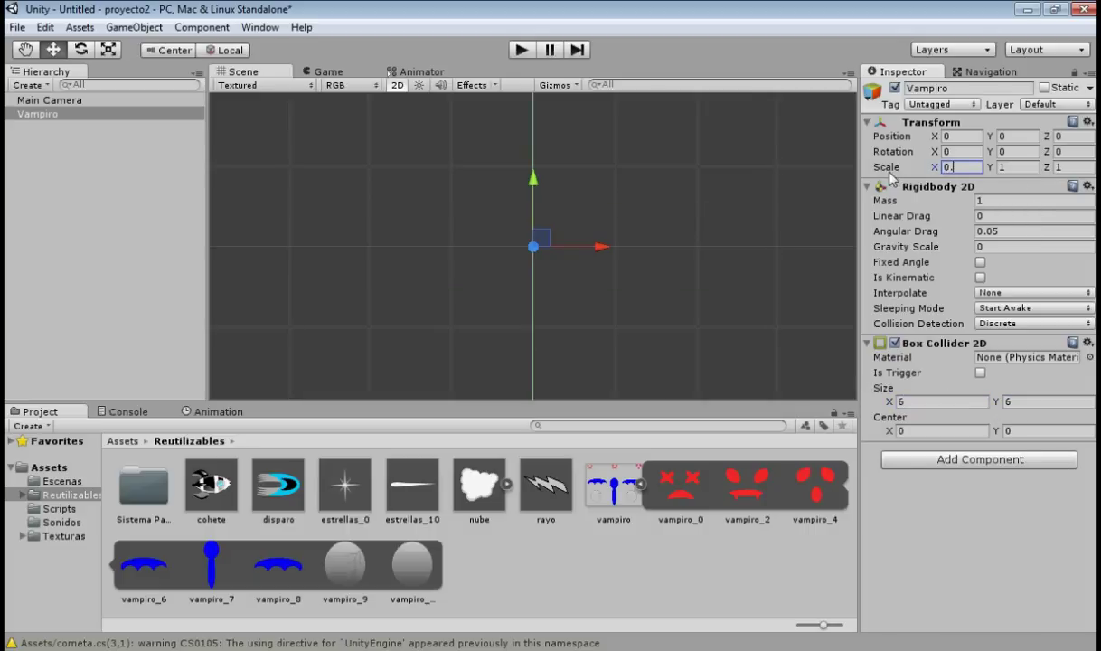
{"action": "type", "text": "5"}
{"action": "key", "text": "Tab"}
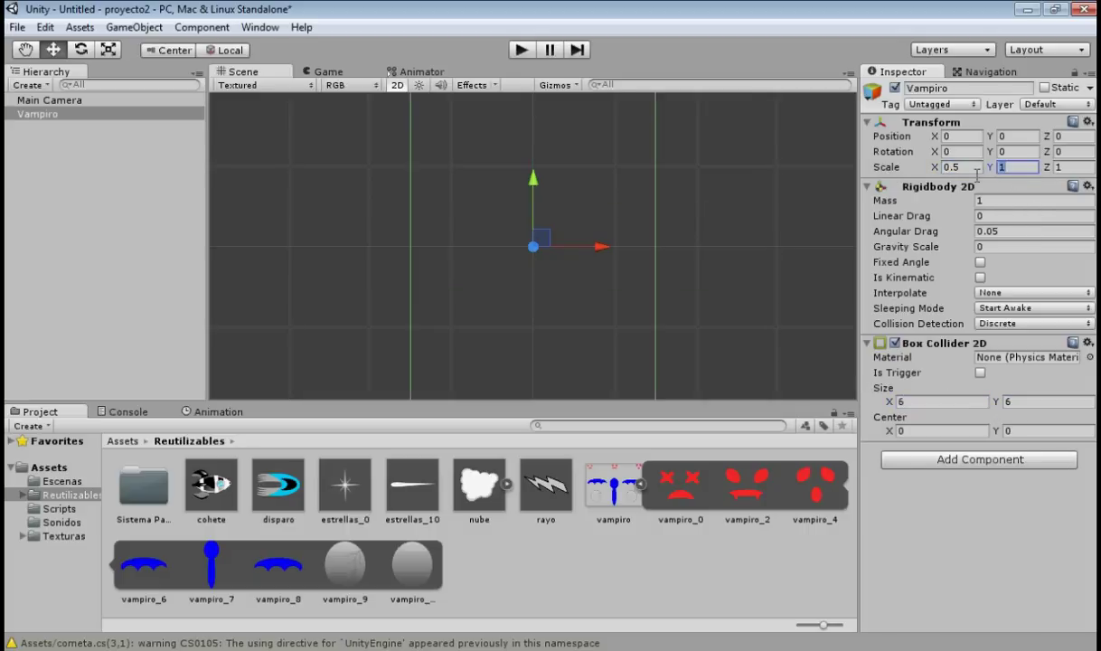
{"action": "type", "text": "0.5"}
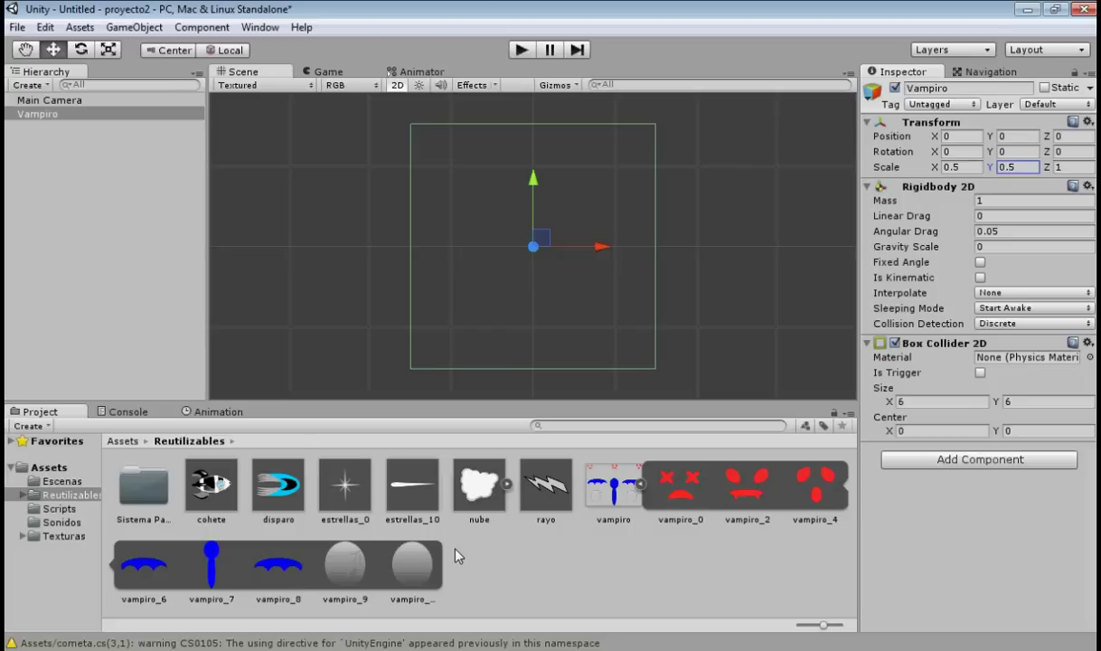
Drag the vampiro body, wing, face and helmet sprites into the Hierarchy as Vampiro's children
{"action": "left_click_drag", "start_coordinate": [210, 560], "coordinate": [124, 283]}
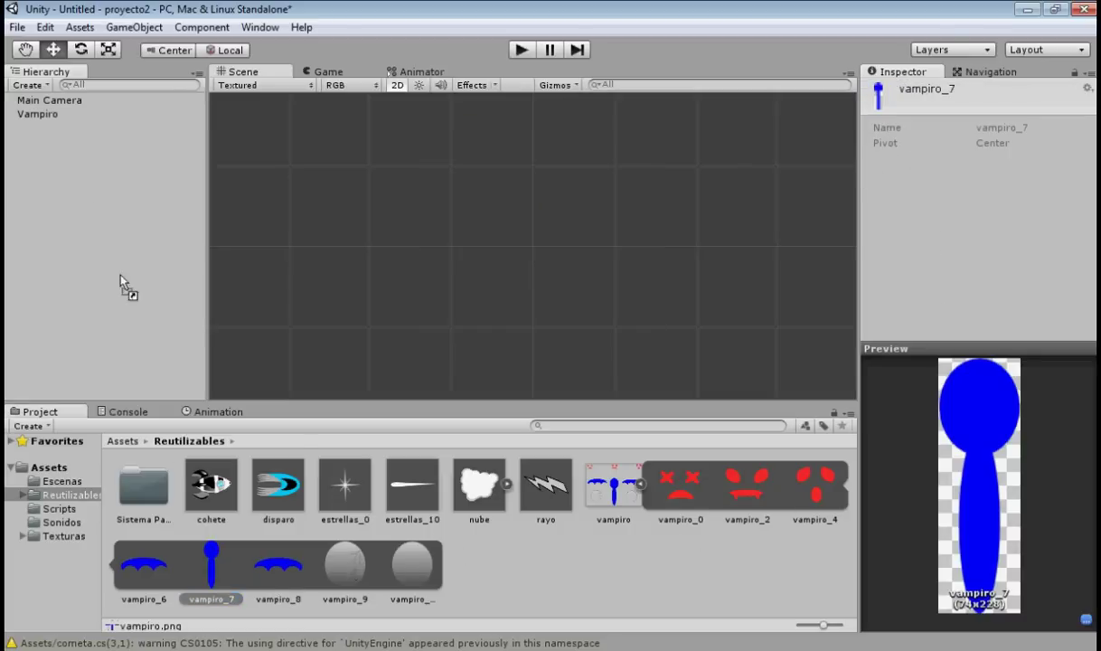
{"action": "left_click_drag", "start_coordinate": [35, 126], "coordinate": [36, 125]}
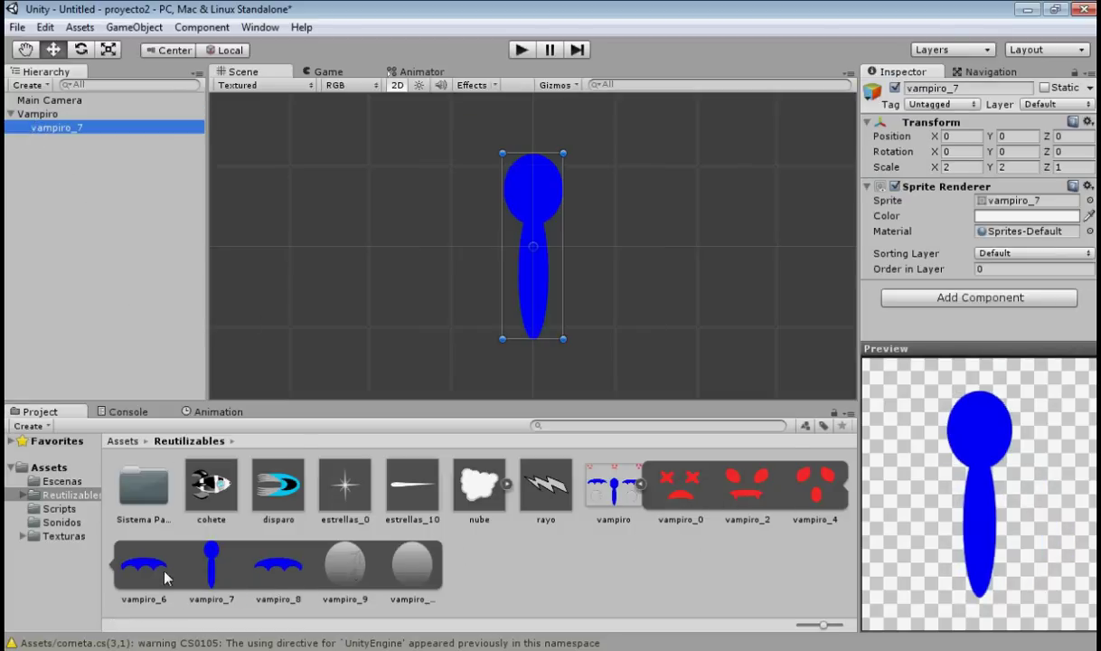
{"action": "mouse_move", "coordinate": [145, 568]}
{"action": "left_mouse_down"}
{"action": "mouse_move", "coordinate": [59, 291]}
{"action": "mouse_move", "coordinate": [46, 115]}
{"action": "left_mouse_up"}
{"action": "left_click_drag", "start_coordinate": [265, 568], "coordinate": [49, 115]}
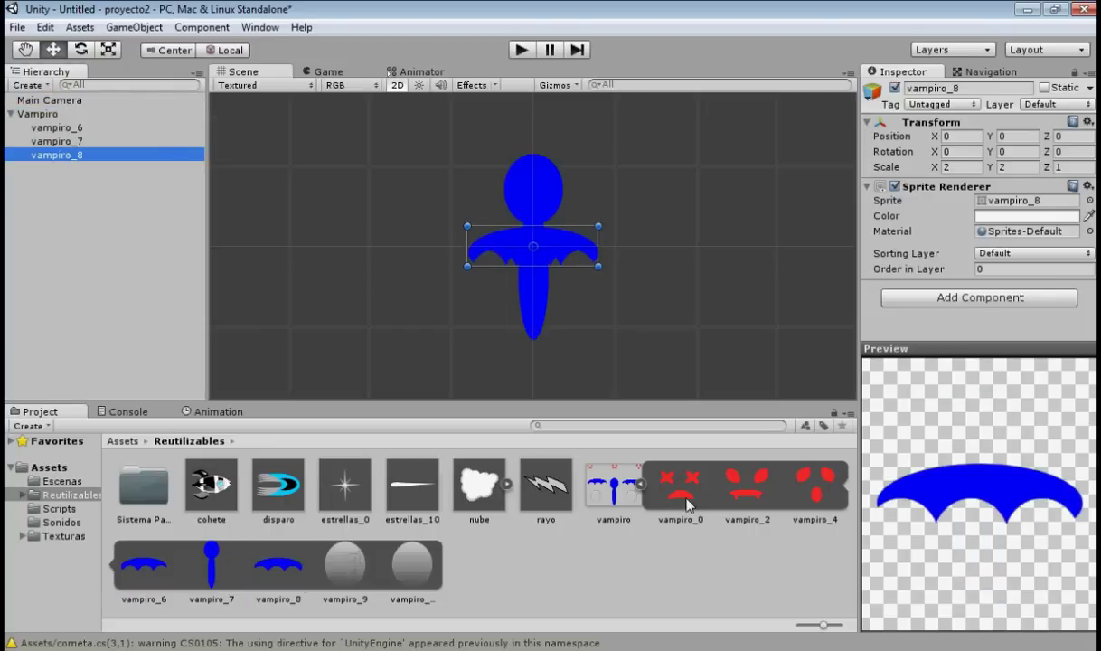
{"action": "left_click_drag", "start_coordinate": [738, 500], "coordinate": [62, 118]}
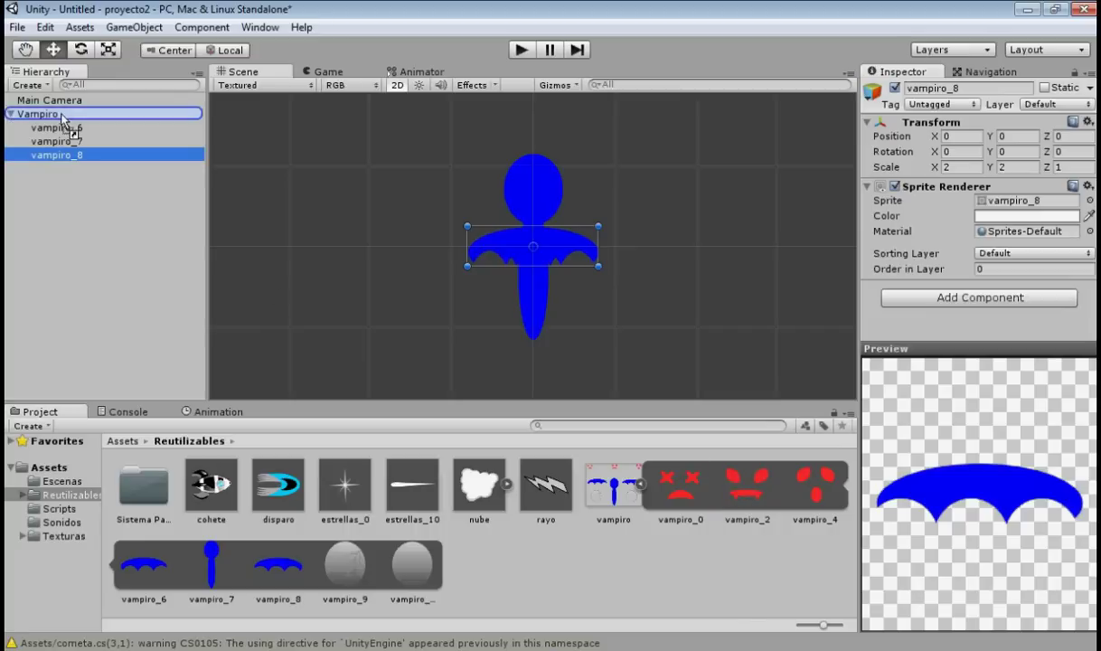
{"action": "left_click_drag", "start_coordinate": [795, 483], "coordinate": [51, 116]}
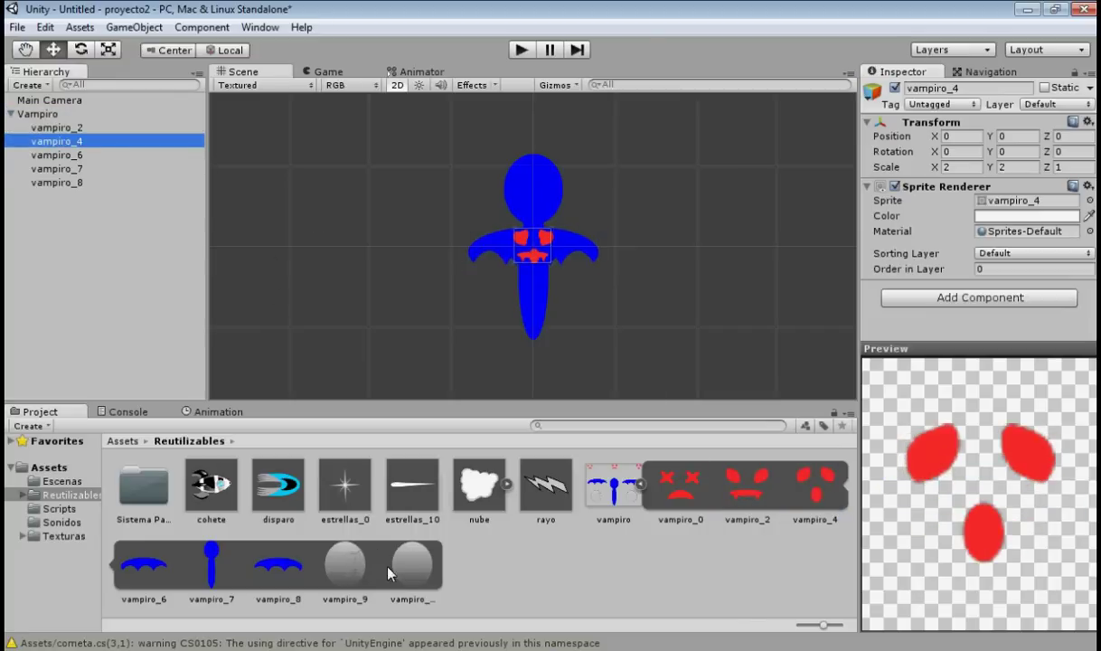
{"action": "left_click_drag", "start_coordinate": [404, 579], "coordinate": [50, 117]}
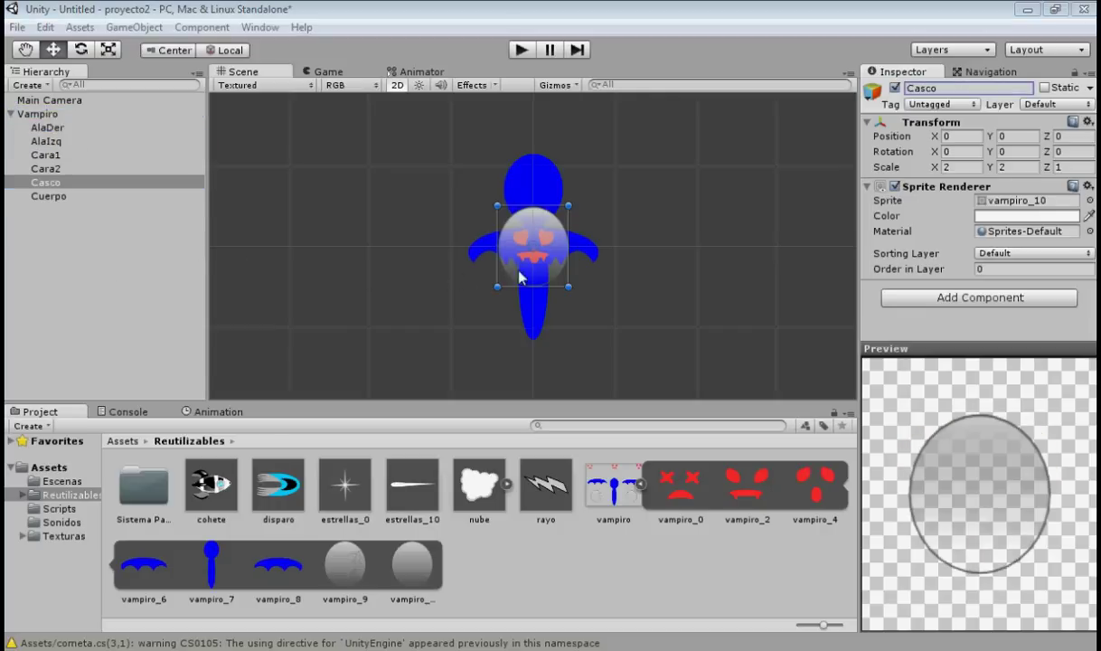
Review each child part, undoing an accidental nudge of the body Cuerpo
{"action": "left_click", "coordinate": [44, 128]}
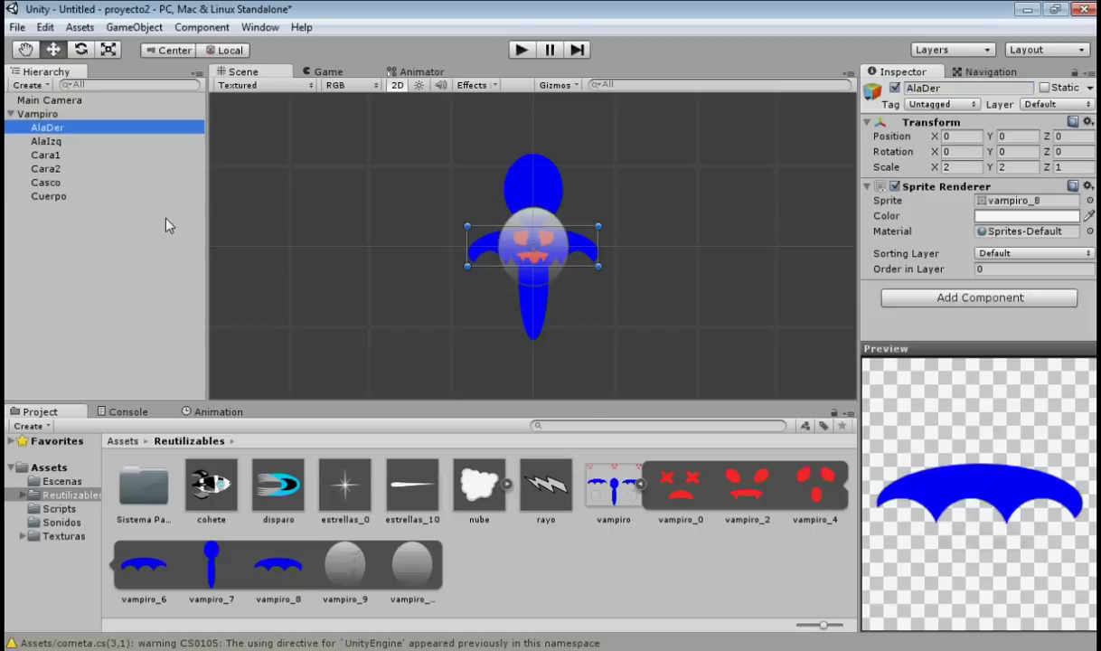
{"action": "left_click", "coordinate": [56, 141]}
{"action": "left_click", "coordinate": [56, 154]}
{"action": "left_click", "coordinate": [55, 169]}
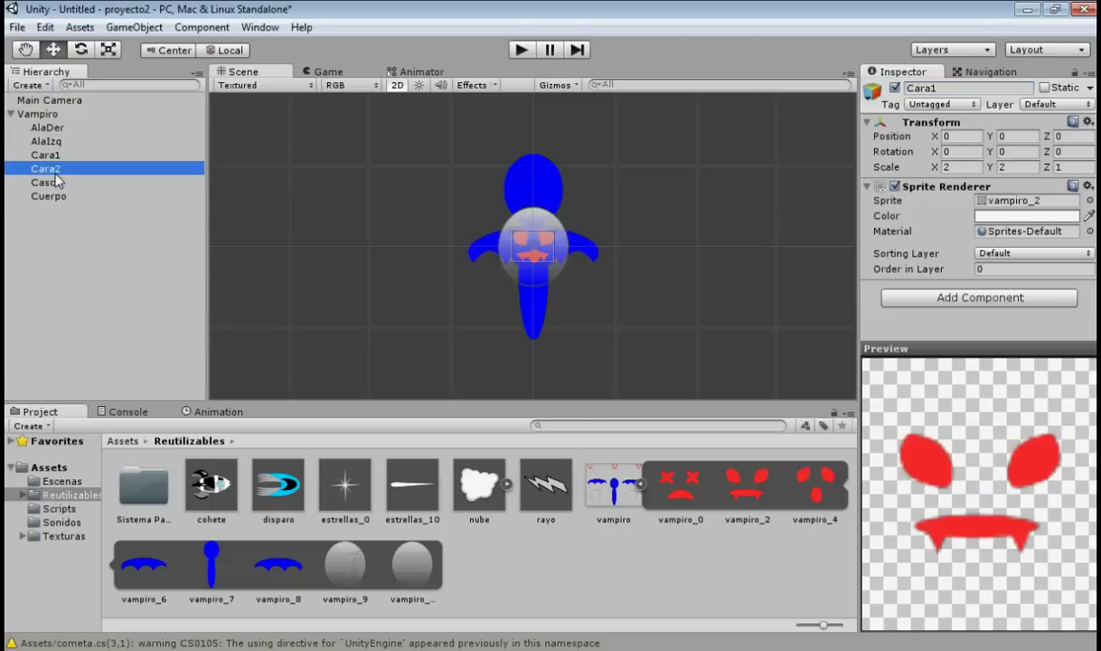
{"action": "left_click", "coordinate": [55, 183]}
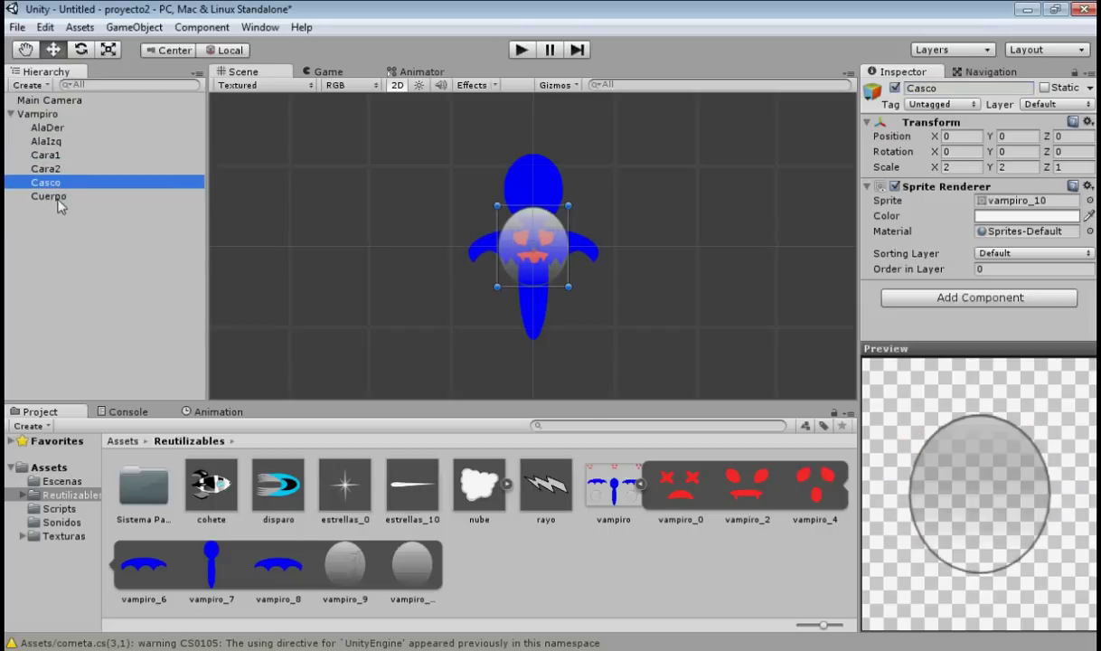
{"action": "left_click", "coordinate": [53, 197]}
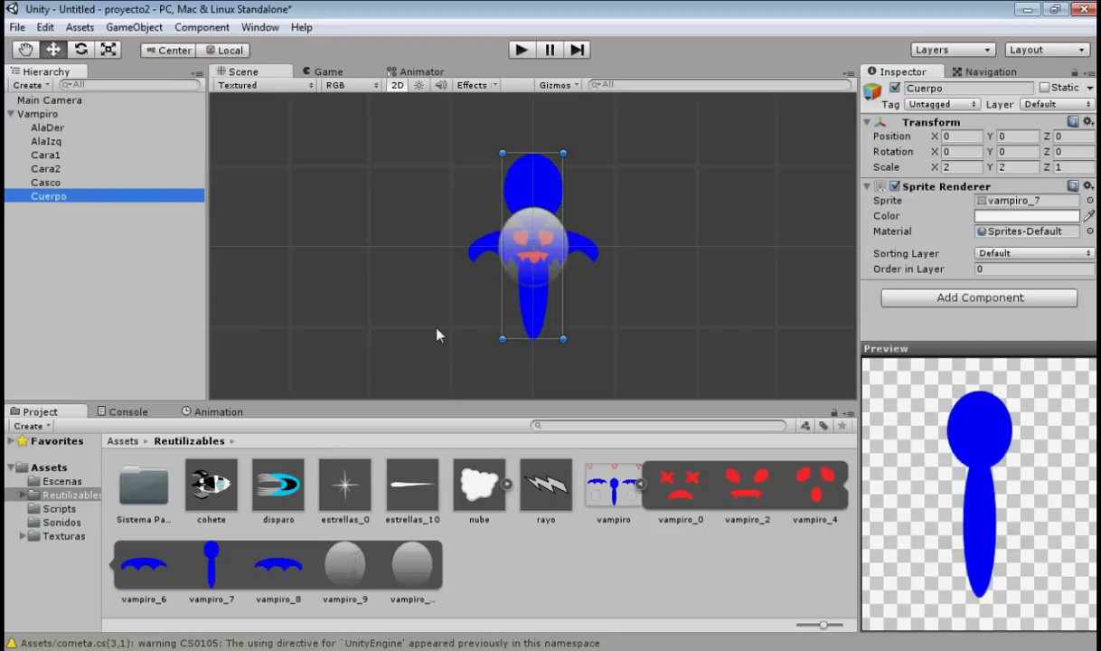
{"action": "mouse_move", "coordinate": [540, 227]}
{"action": "left_mouse_down"}
{"action": "mouse_move", "coordinate": [547, 217]}
{"action": "mouse_move", "coordinate": [539, 224]}
{"action": "left_mouse_up"}
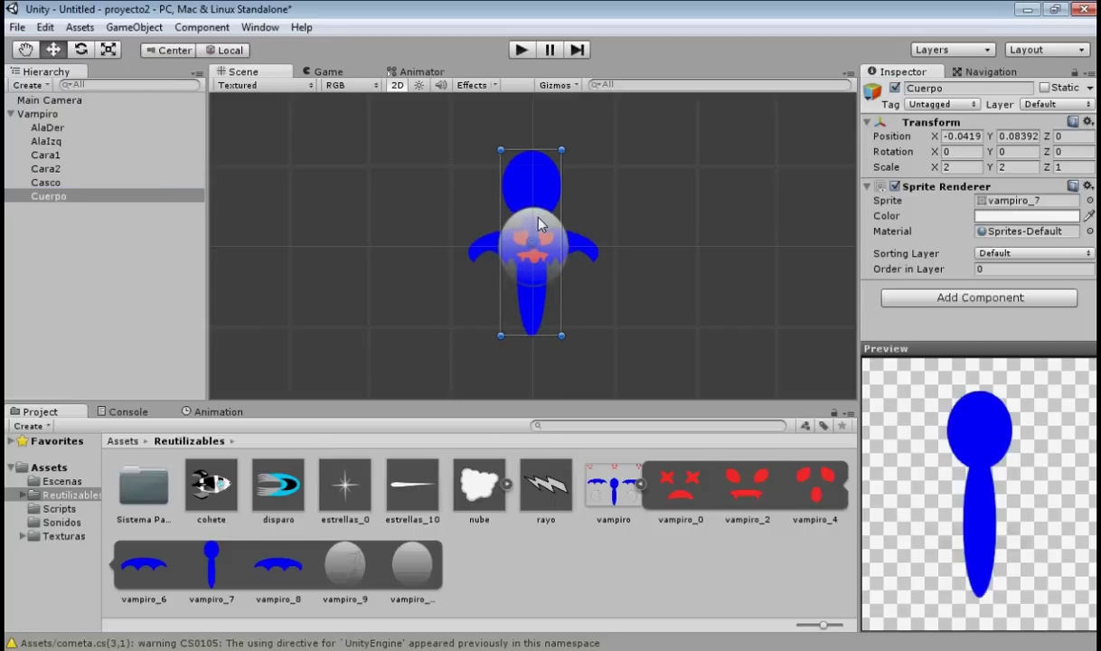
{"action": "key", "text": "ctrl+z"}
Raise the helmet Casco onto the head at Y 1.42 and adjust the body's Z depth
{"action": "left_click", "coordinate": [583, 254]}
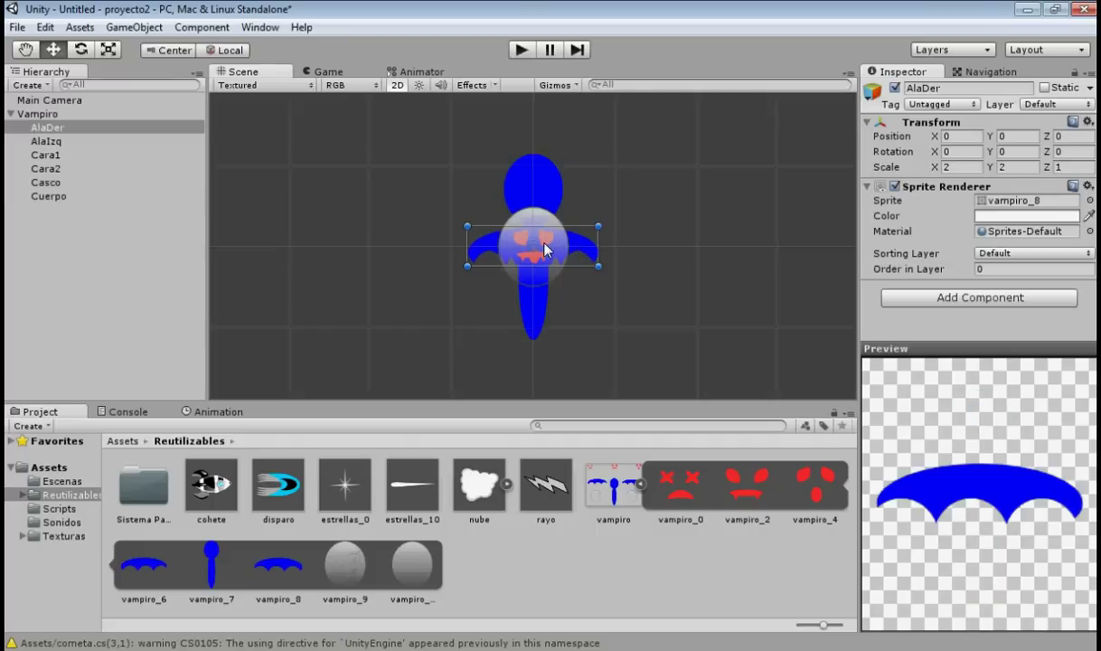
{"action": "left_click", "coordinate": [515, 210]}
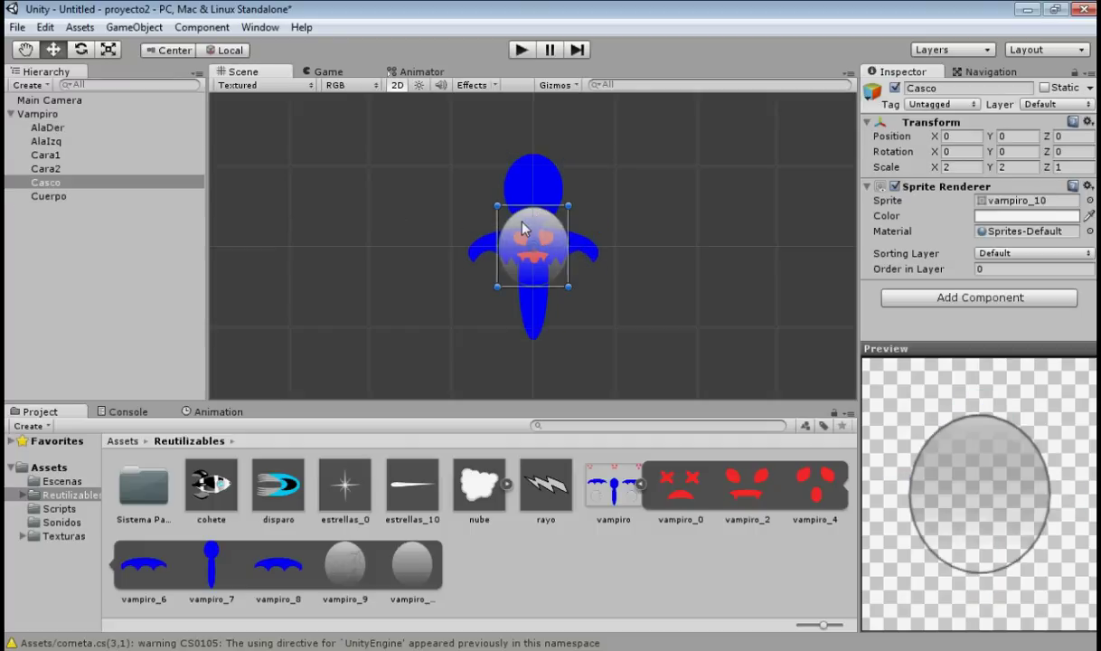
{"action": "left_click_drag", "start_coordinate": [504, 221], "coordinate": [503, 162]}
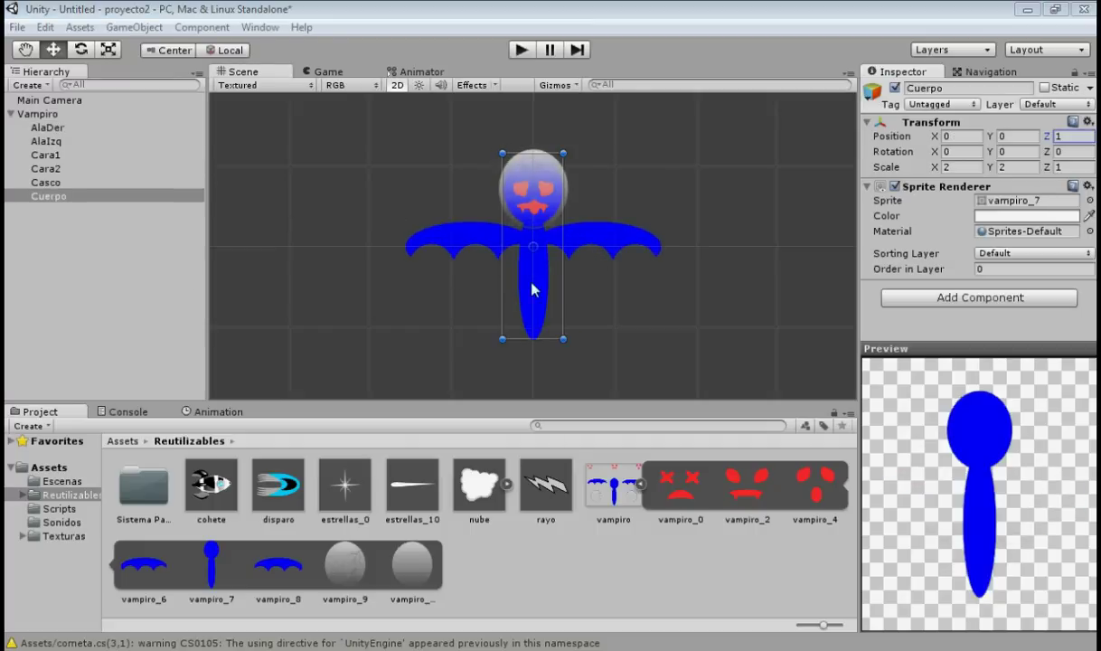
{"action": "left_click", "coordinate": [1085, 138]}
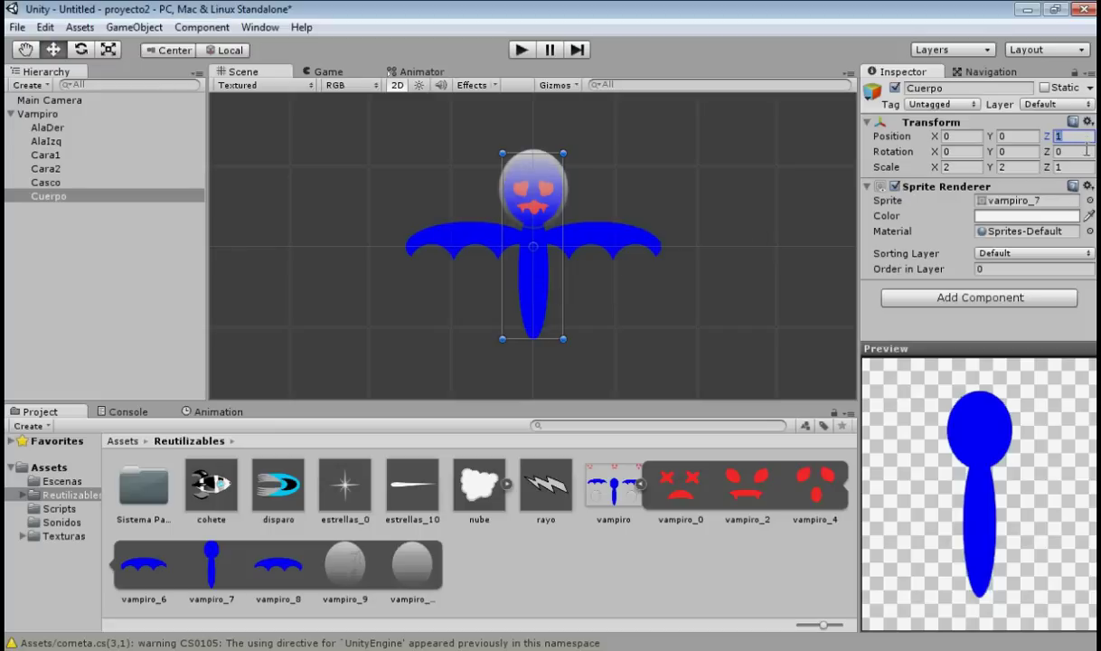
{"action": "left_click", "coordinate": [43, 182]}
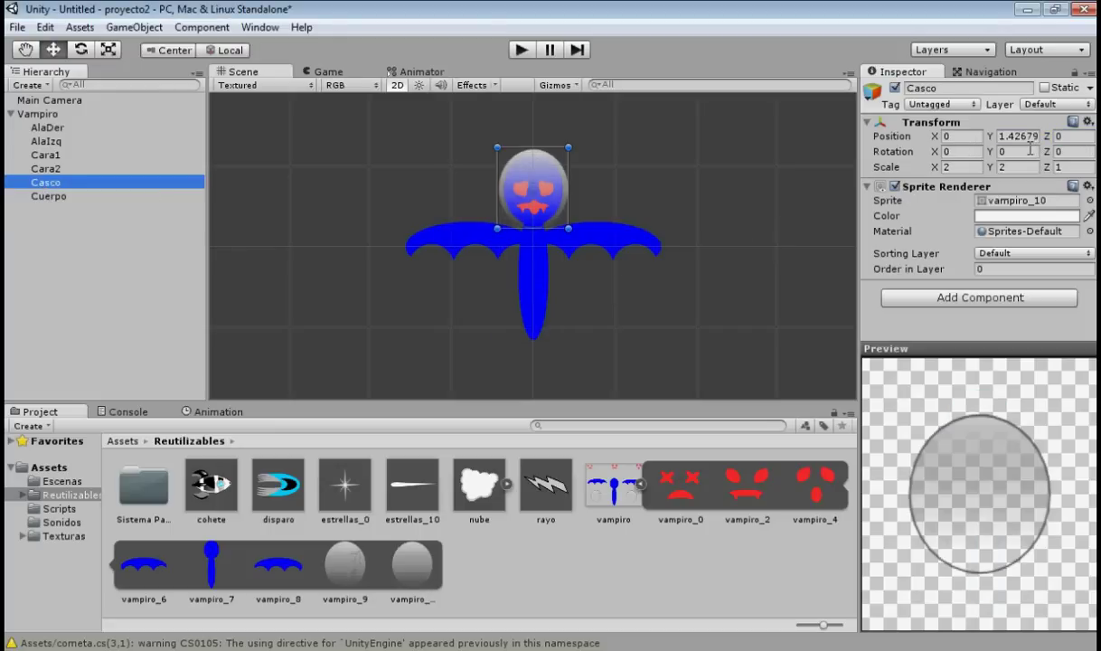
{"action": "double_click", "coordinate": [1019, 136]}
{"action": "type", "text": "42"}
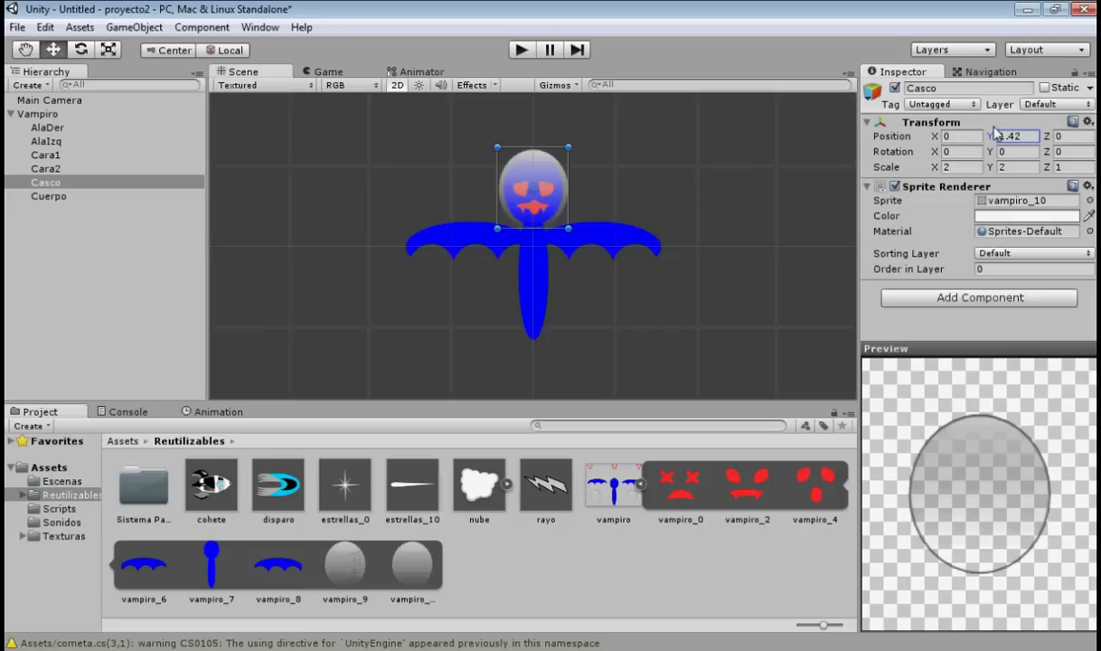
Check the positions of the faces (Y 1.2) and wings (X ±1.54)
{"action": "left_click", "coordinate": [52, 169]}
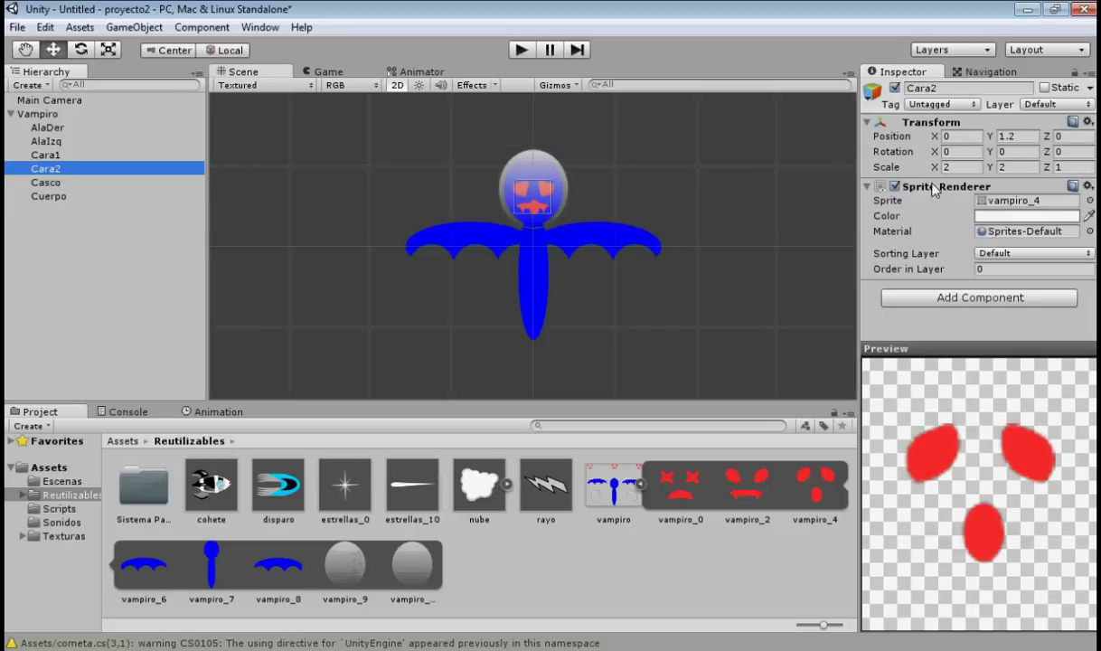
{"action": "left_click", "coordinate": [41, 154]}
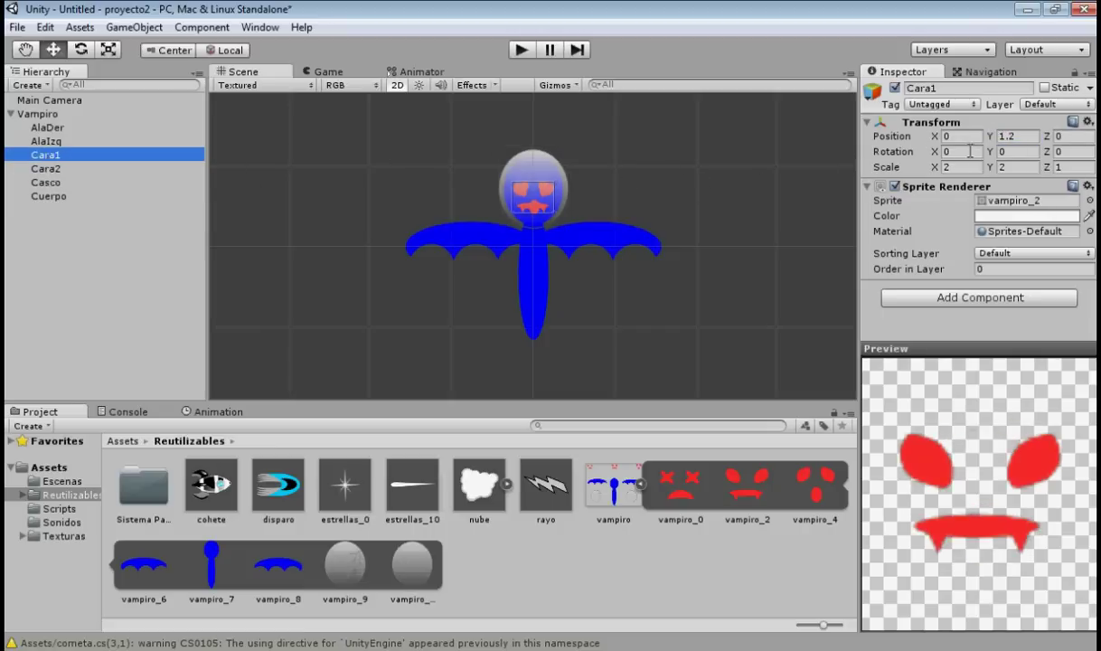
{"action": "left_click", "coordinate": [976, 136]}
{"action": "left_click", "coordinate": [54, 142]}
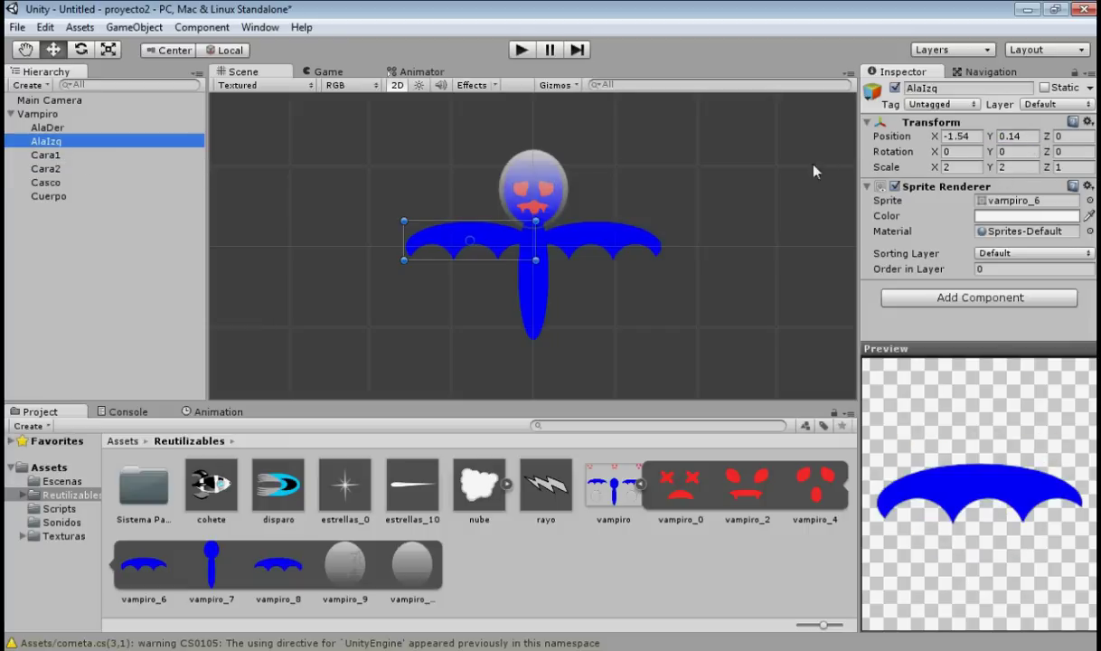
{"action": "left_click", "coordinate": [50, 128]}
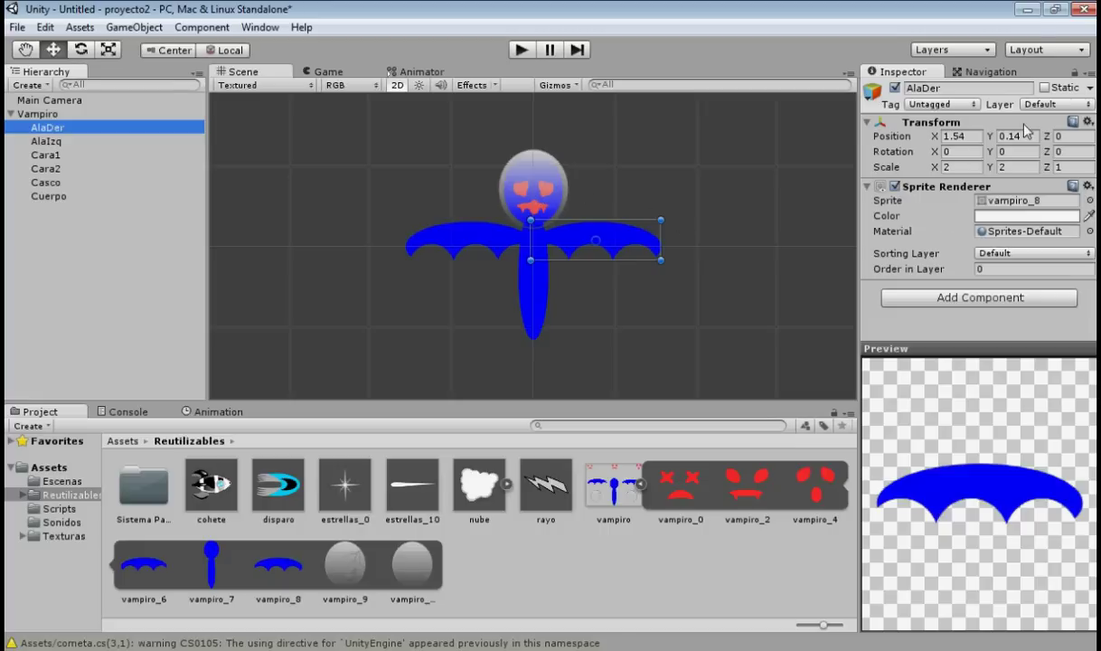
{"action": "left_click", "coordinate": [45, 169]}
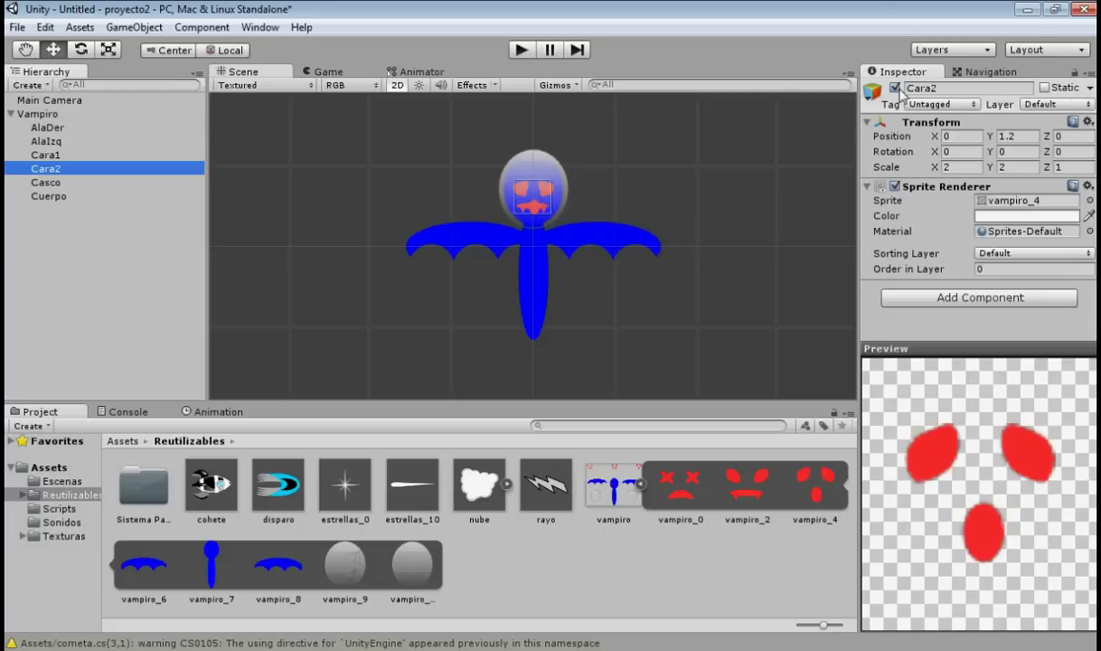
Disable the second face Cara2 and locate the vampiro sprite sheet in Reutilizables
{"action": "left_click", "coordinate": [895, 88]}
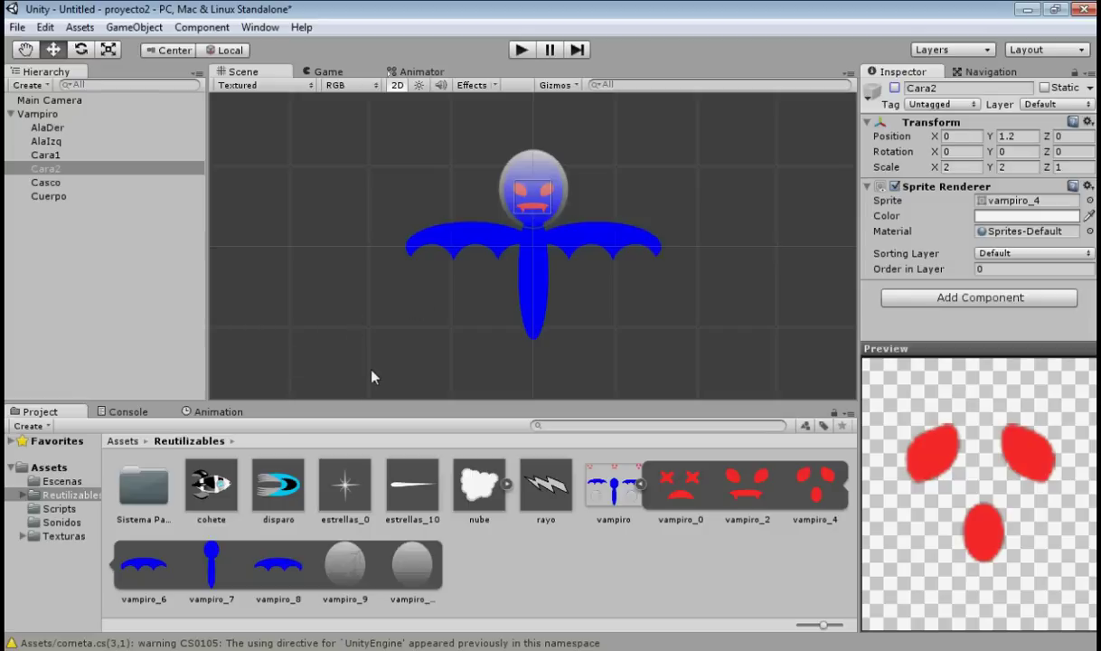
{"action": "left_click", "coordinate": [58, 114]}
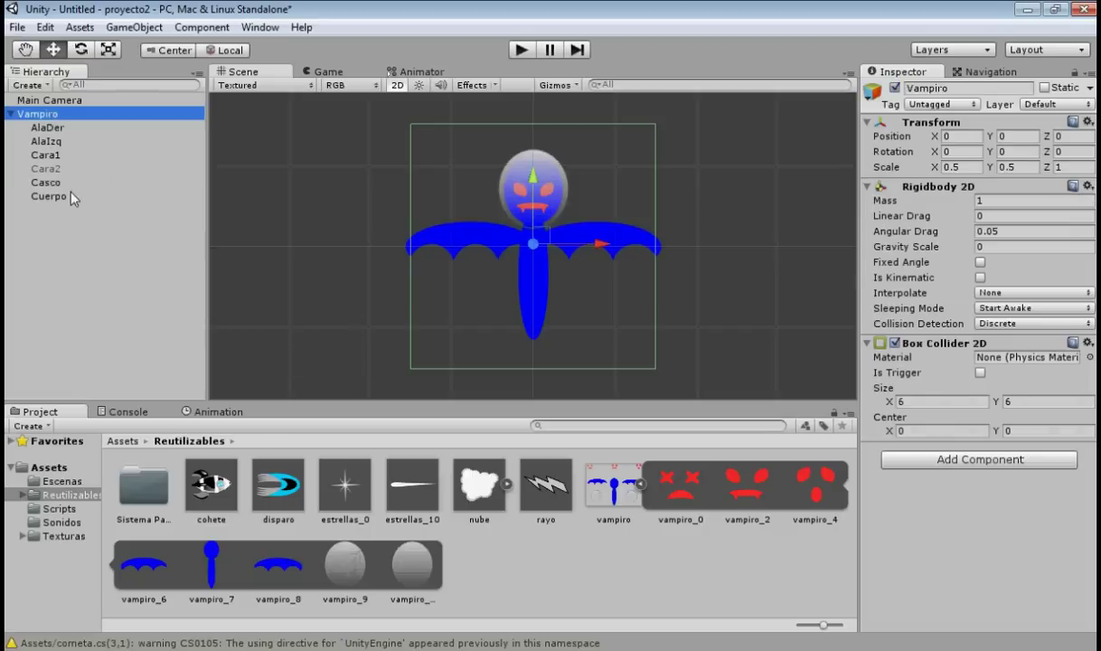
{"action": "left_click", "coordinate": [72, 496]}
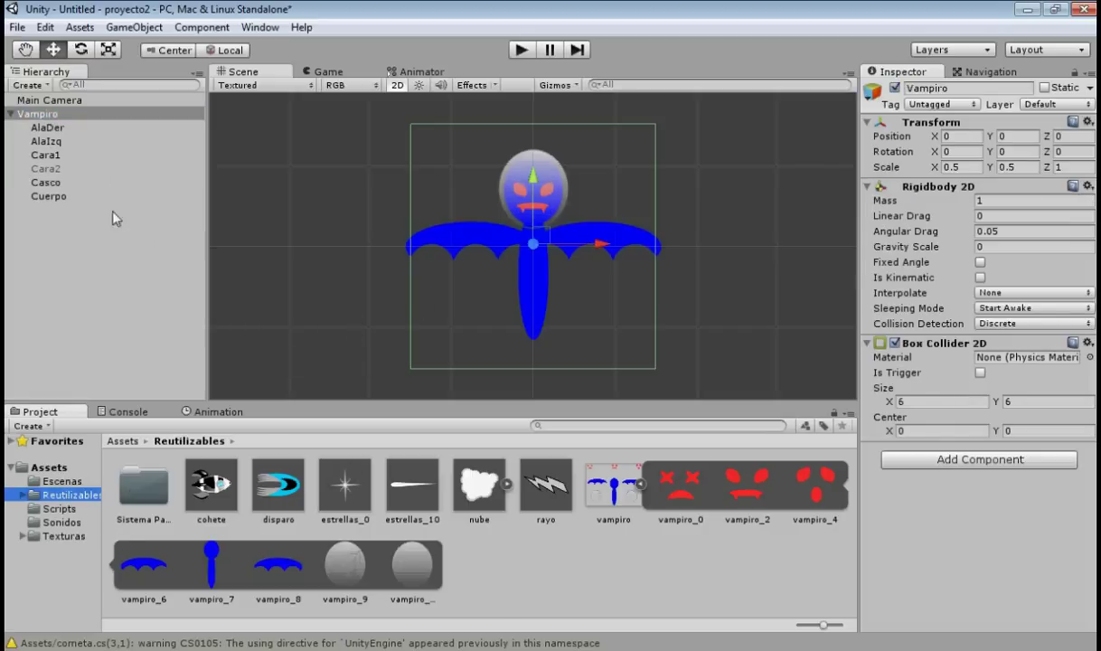
{"action": "left_click", "coordinate": [618, 498]}
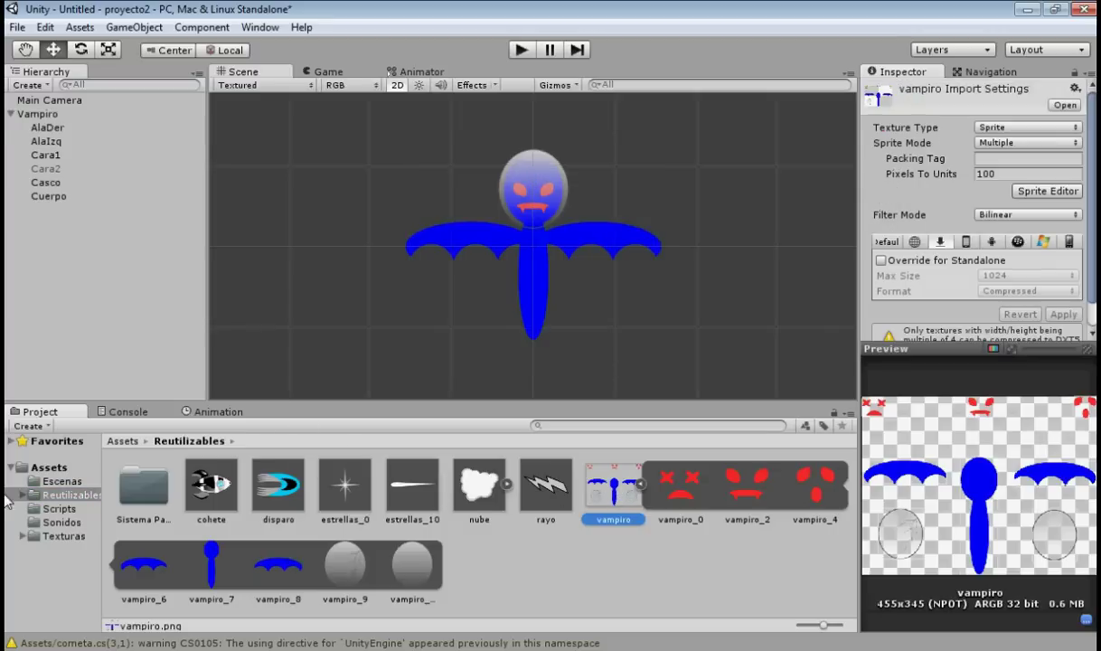
Move the vampiro sprite sheet into the Texturas folder and reselect Vampiro
{"action": "left_click", "coordinate": [23, 536]}
{"action": "left_click", "coordinate": [73, 549]}
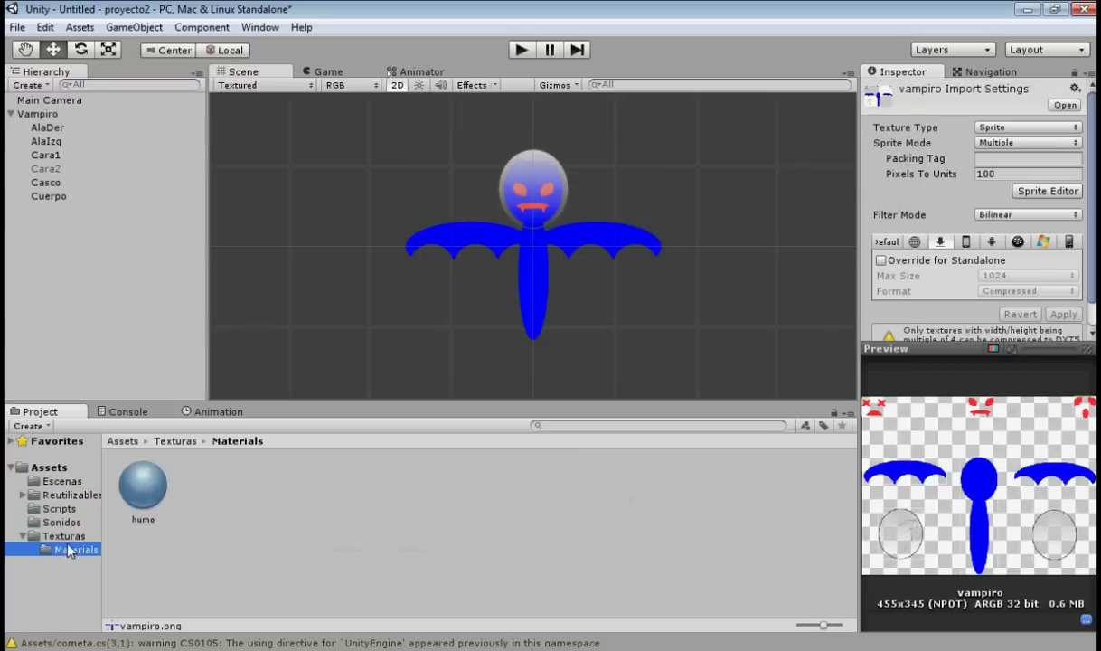
{"action": "left_click", "coordinate": [65, 536]}
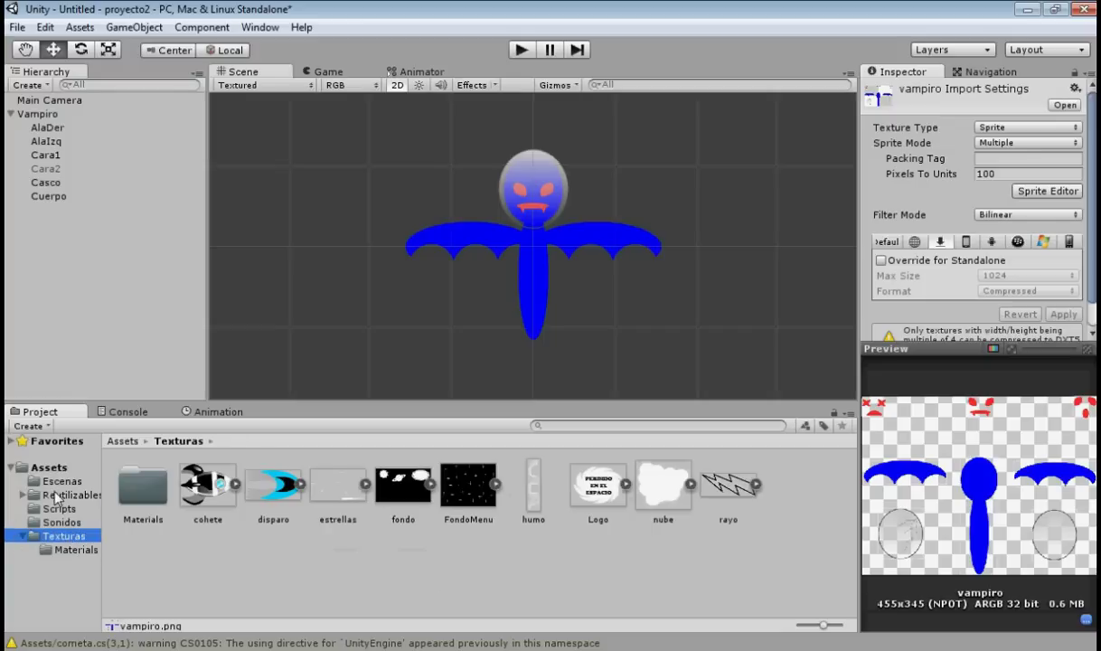
{"action": "left_click", "coordinate": [68, 495]}
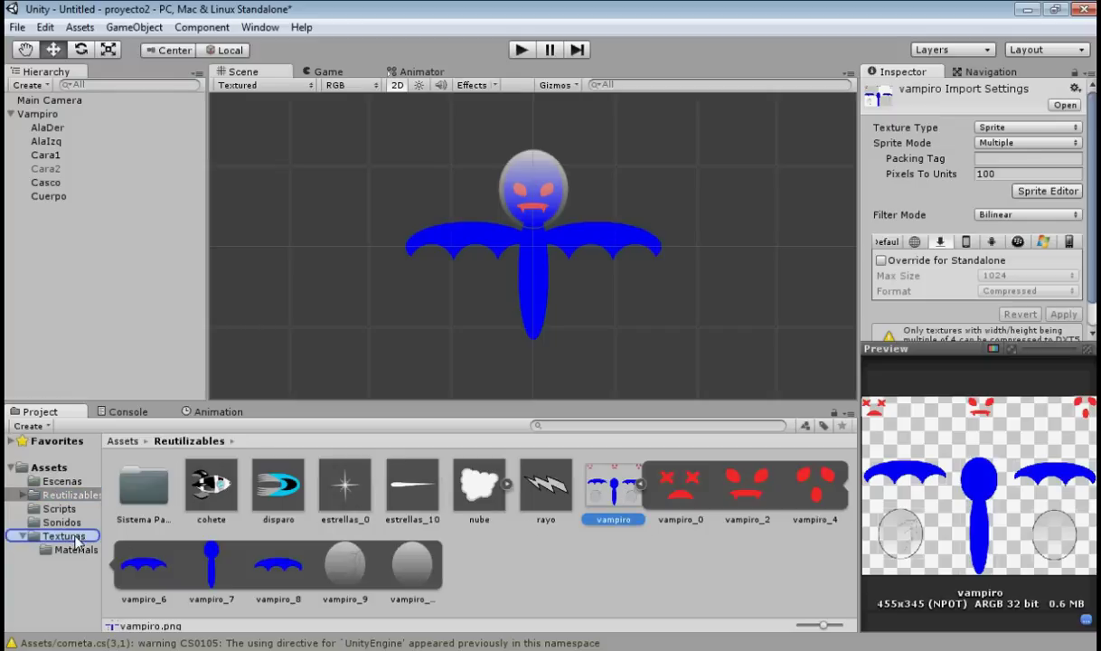
{"action": "left_click_drag", "start_coordinate": [127, 555], "coordinate": [72, 511]}
{"action": "left_click", "coordinate": [21, 537]}
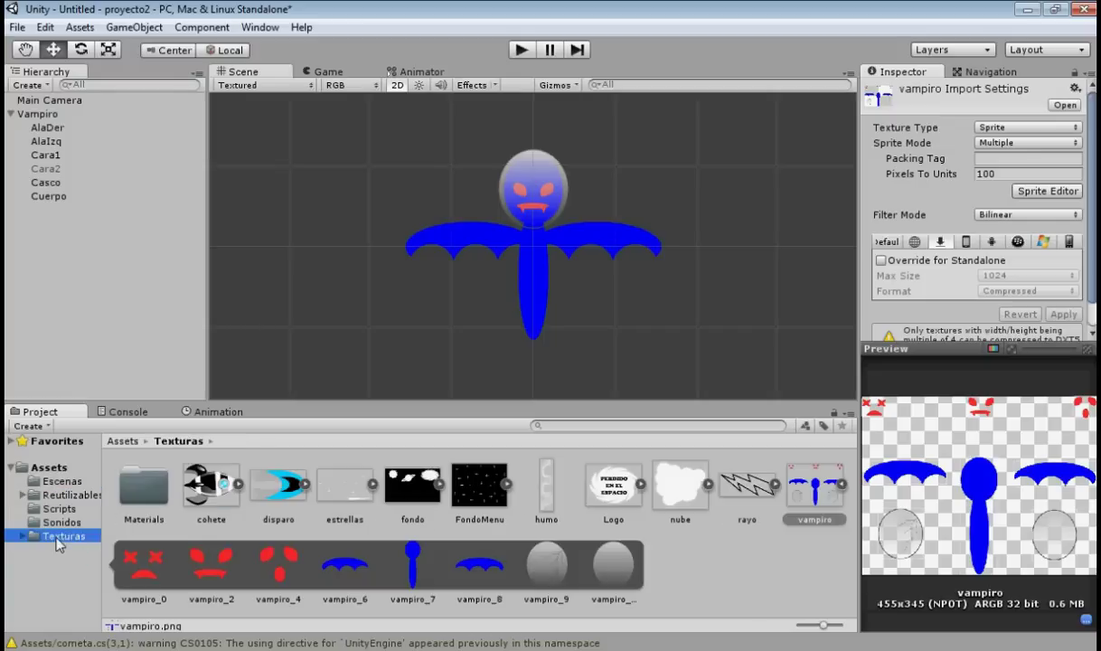
{"action": "left_click", "coordinate": [68, 495]}
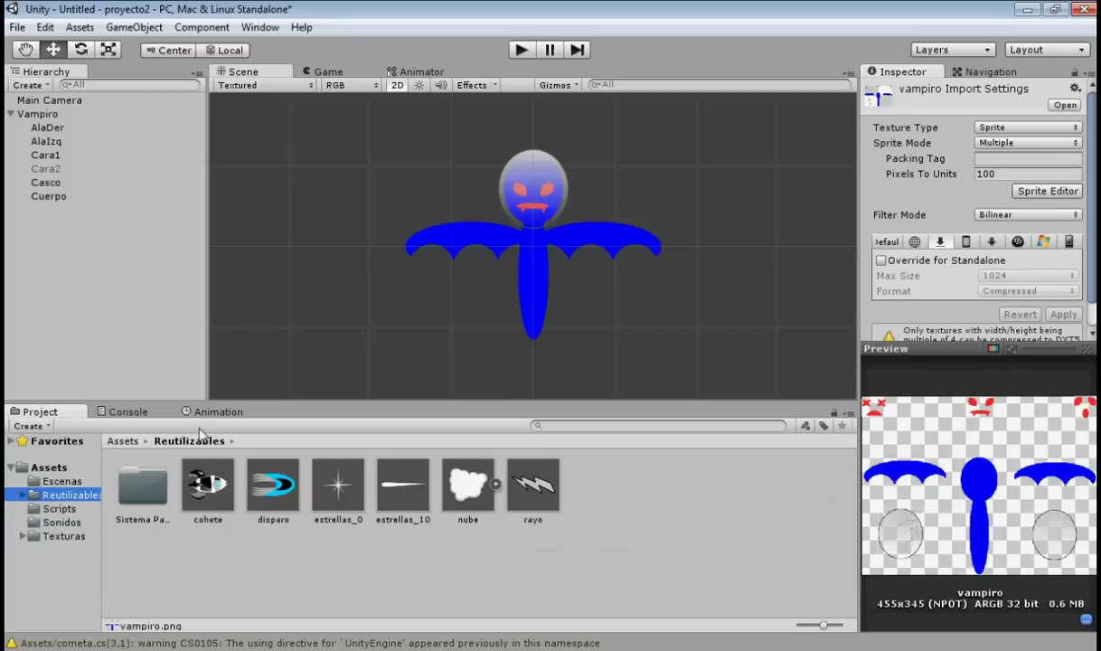
{"action": "left_click", "coordinate": [56, 128]}
{"action": "left_click", "coordinate": [54, 117]}
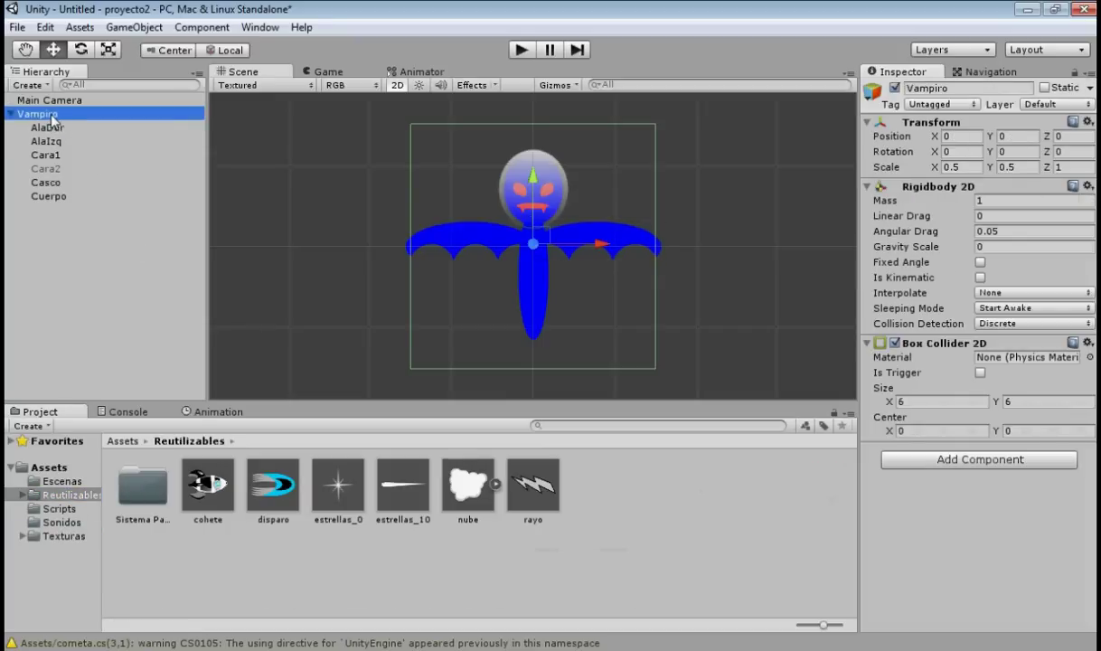
Resize Vampiro's Box Collider 2D to about 6.3 × 4.77 to fit the figure
{"action": "left_click", "coordinate": [52, 120]}
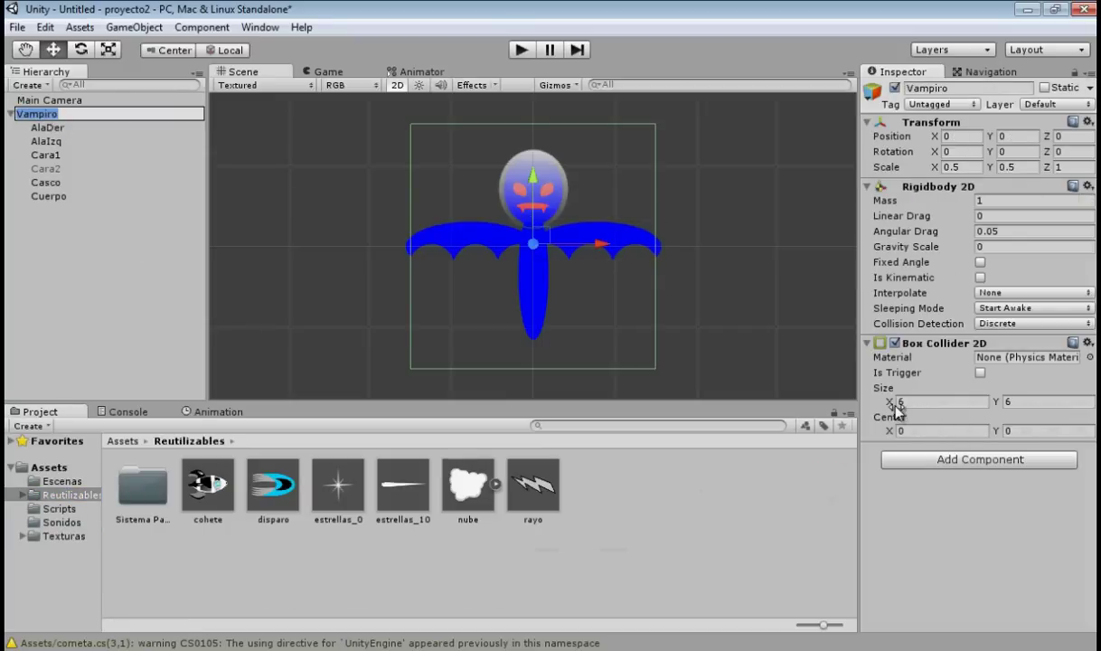
{"action": "left_click_drag", "start_coordinate": [896, 409], "coordinate": [903, 408]}
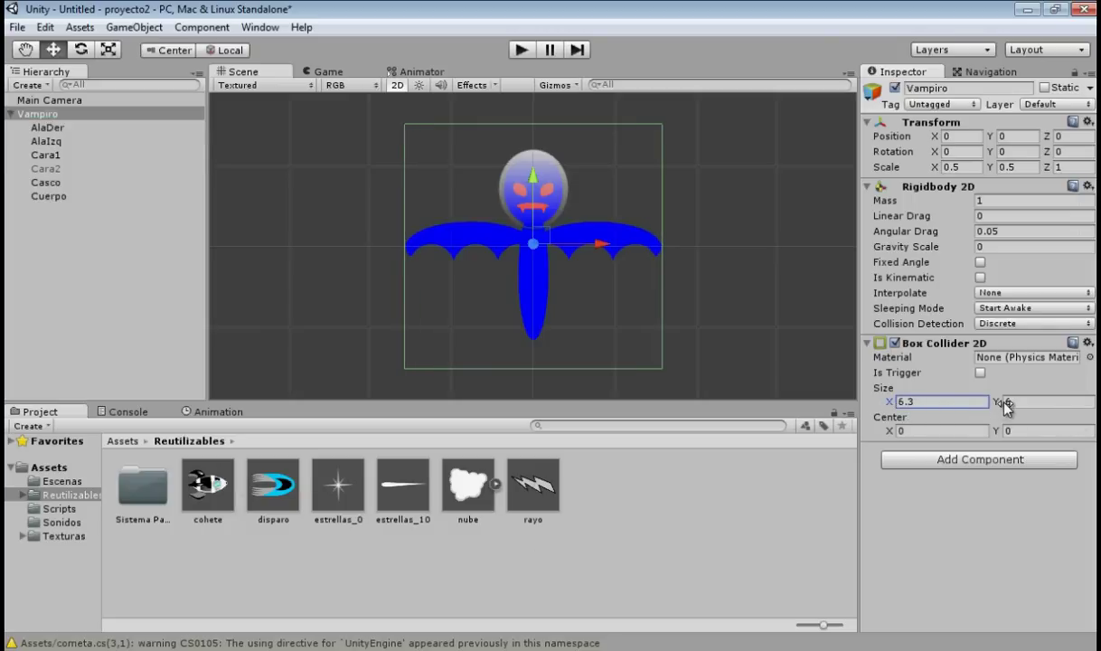
{"action": "left_click_drag", "start_coordinate": [996, 401], "coordinate": [981, 404]}
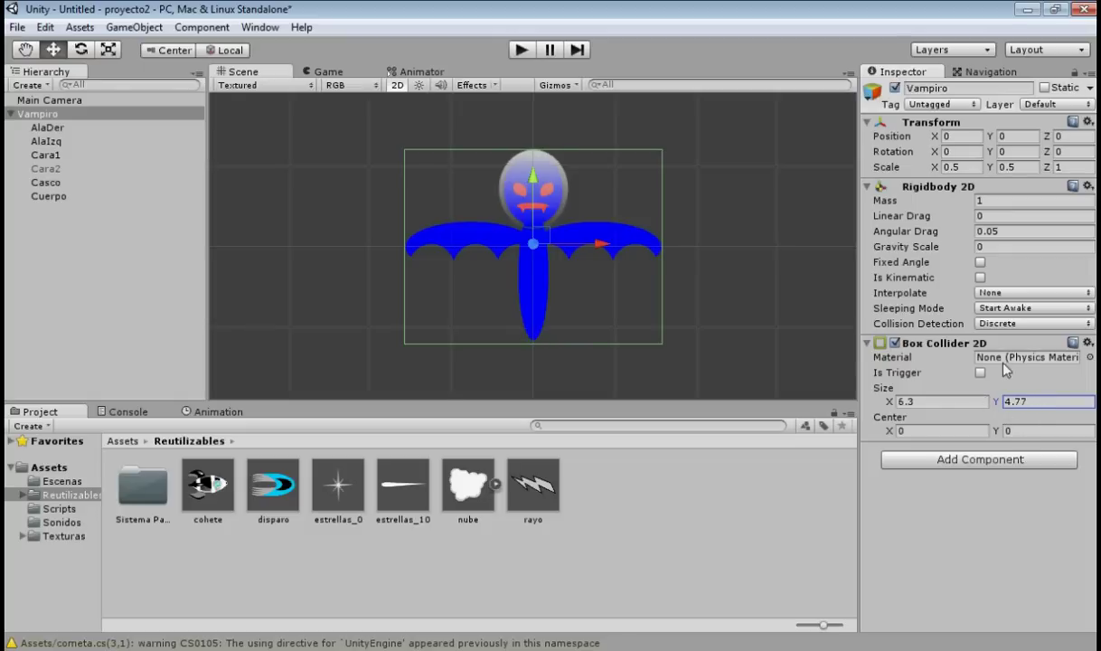
{"action": "left_click", "coordinate": [59, 129]}
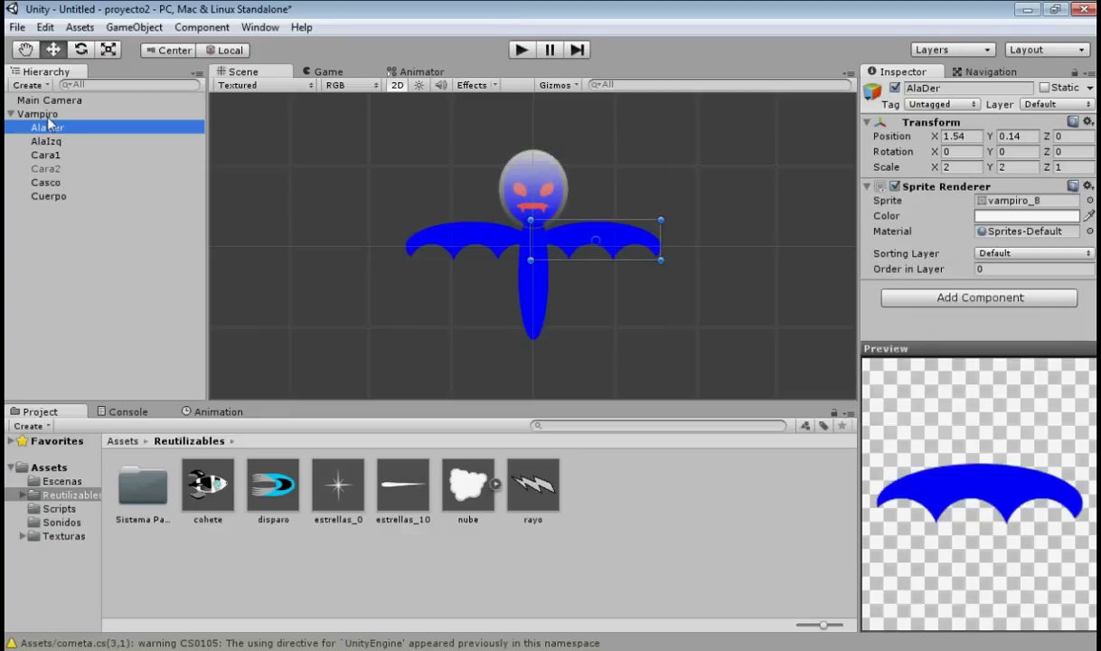
{"action": "left_click", "coordinate": [41, 114]}
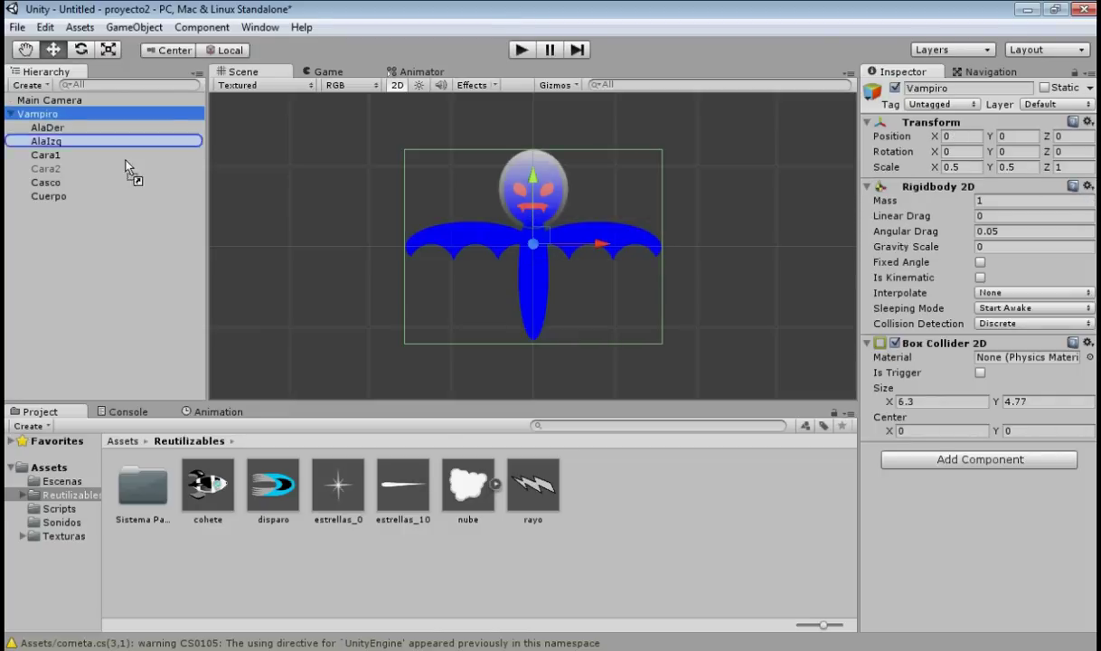
Drag Vampiro into Reutilizables to make Vampiro.prefab beside rayo and nube
{"action": "left_click", "coordinate": [634, 472]}
{"action": "left_click_drag", "start_coordinate": [743, 573], "coordinate": [737, 571]}
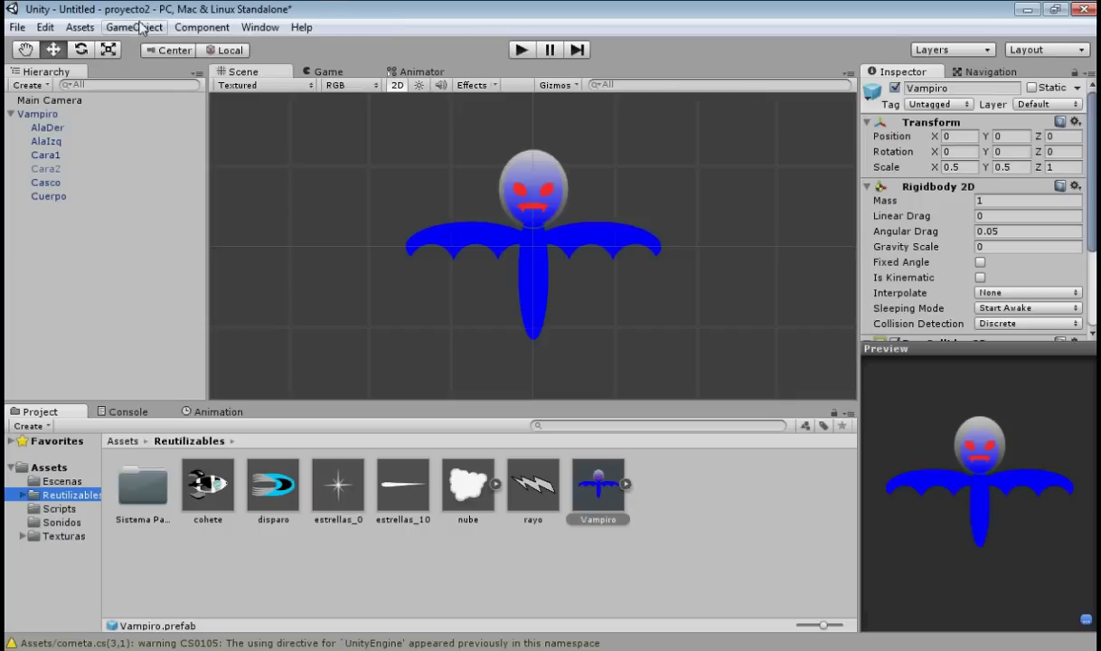
Open the Animation timeline from the Window menu
{"action": "left_click", "coordinate": [185, 32]}
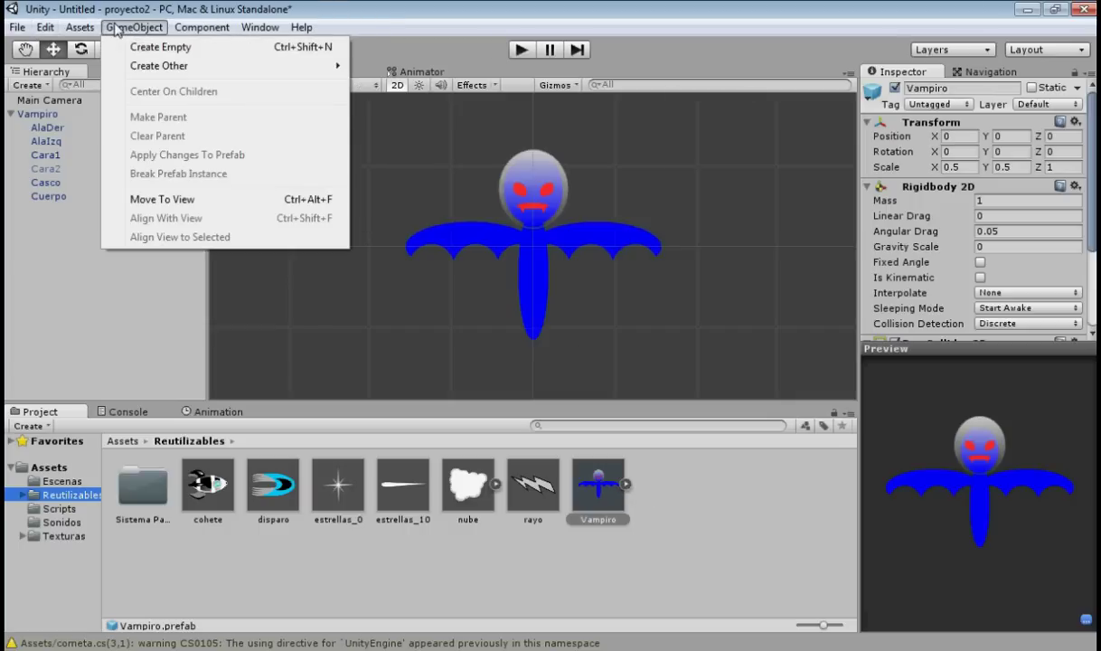
{"action": "mouse_move", "coordinate": [257, 27]}
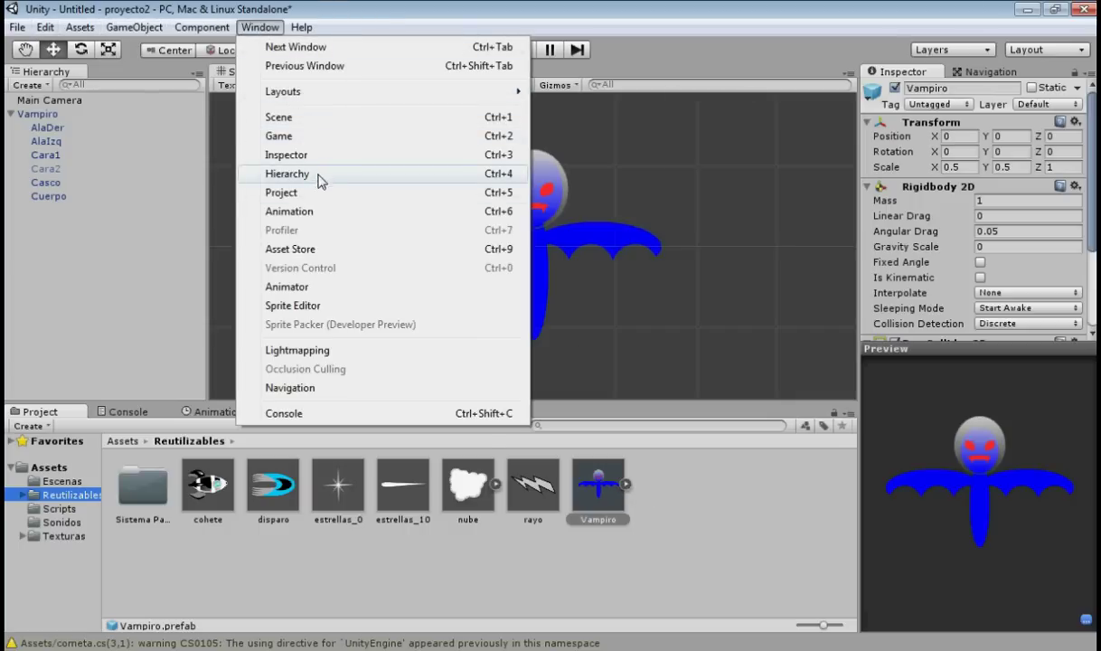
{"action": "left_click", "coordinate": [313, 211]}
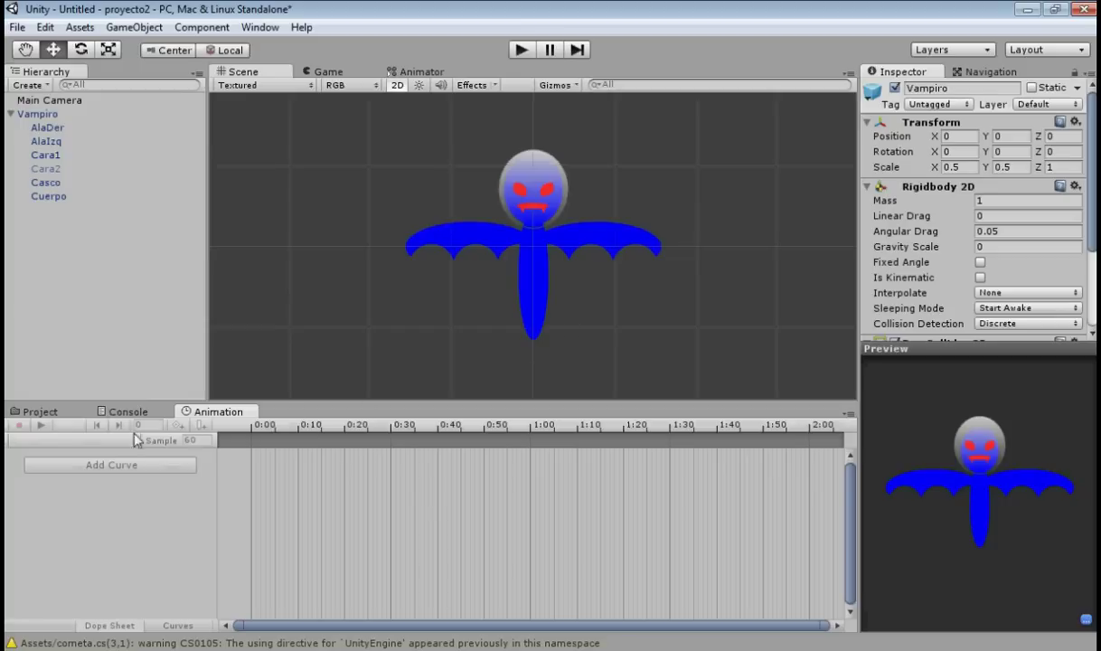
Select Vampiro, reset its Position Y to 0, and start a new animation clip
{"action": "left_click", "coordinate": [38, 114]}
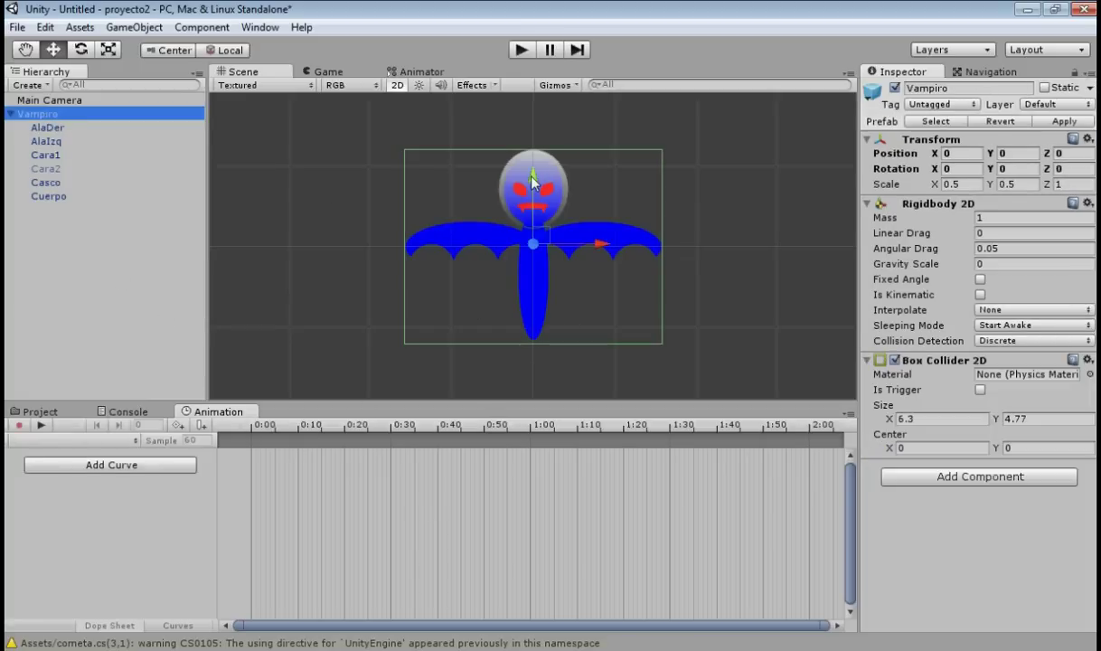
{"action": "left_click_drag", "start_coordinate": [532, 181], "coordinate": [533, 179]}
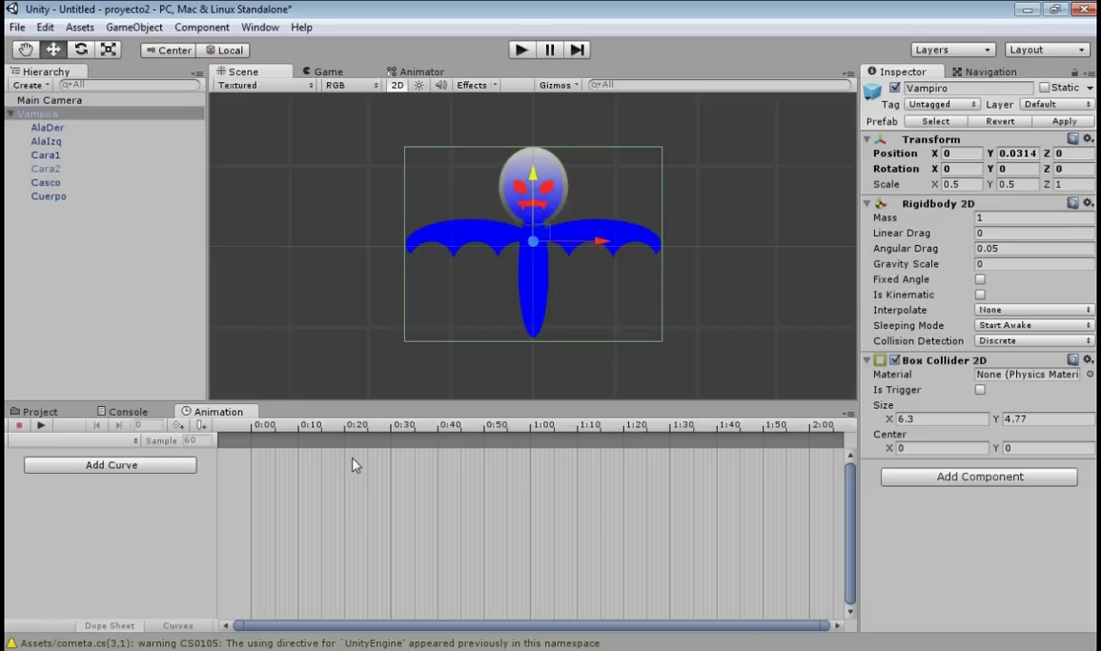
{"action": "left_click", "coordinate": [1019, 153]}
{"action": "type", "text": "0."}
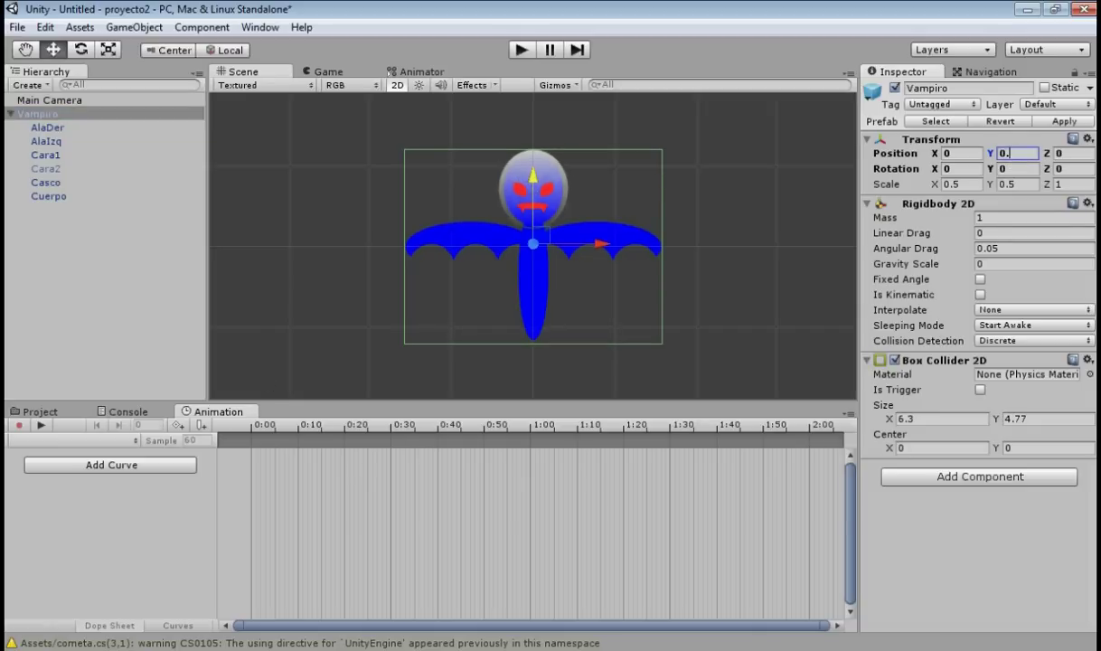
{"action": "left_click", "coordinate": [127, 440]}
Create an Animaciones folder under Assets and save the new Volar clip inside it
{"action": "left_click", "coordinate": [122, 457]}
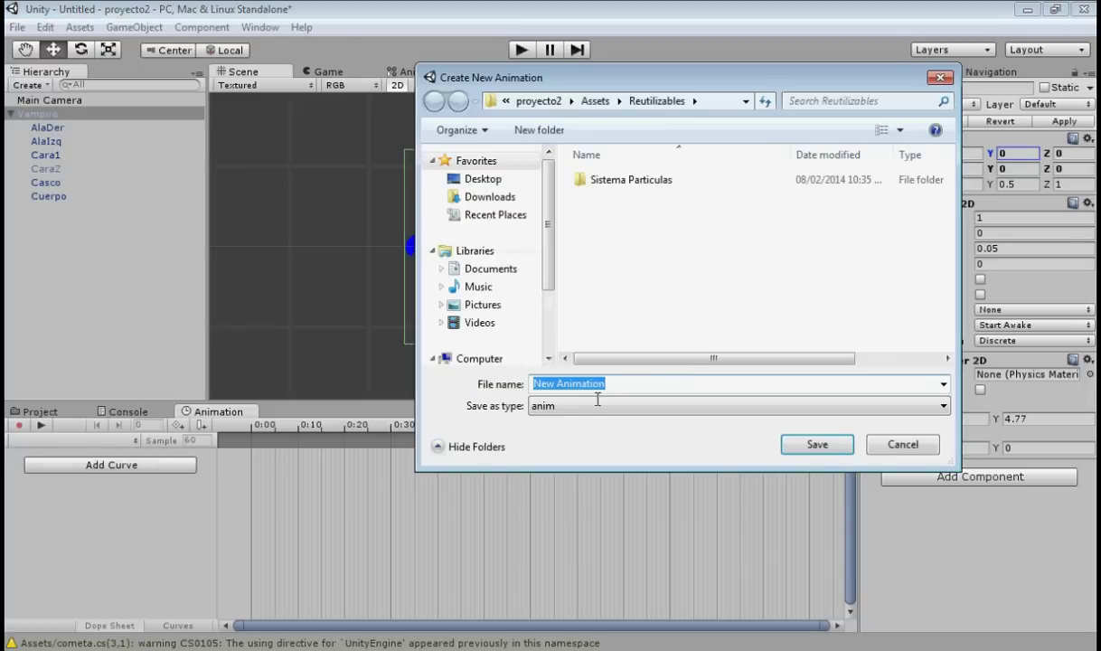
{"action": "left_click", "coordinate": [596, 101]}
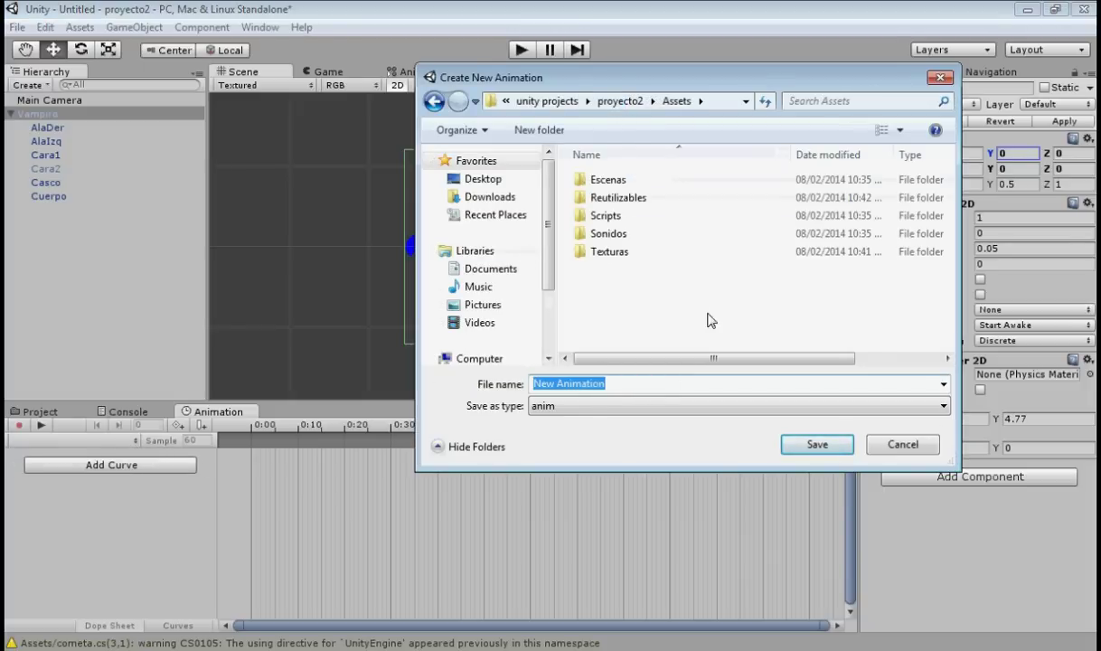
{"action": "right_click", "coordinate": [648, 299]}
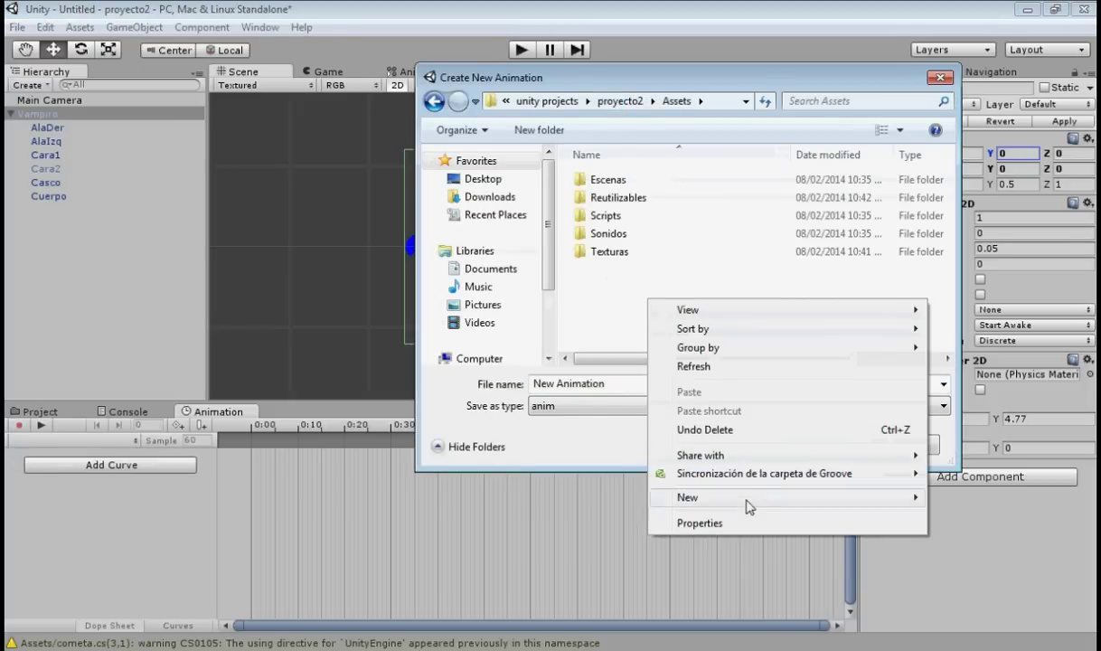
{"action": "mouse_move", "coordinate": [814, 499]}
{"action": "left_click", "coordinate": [446, 265]}
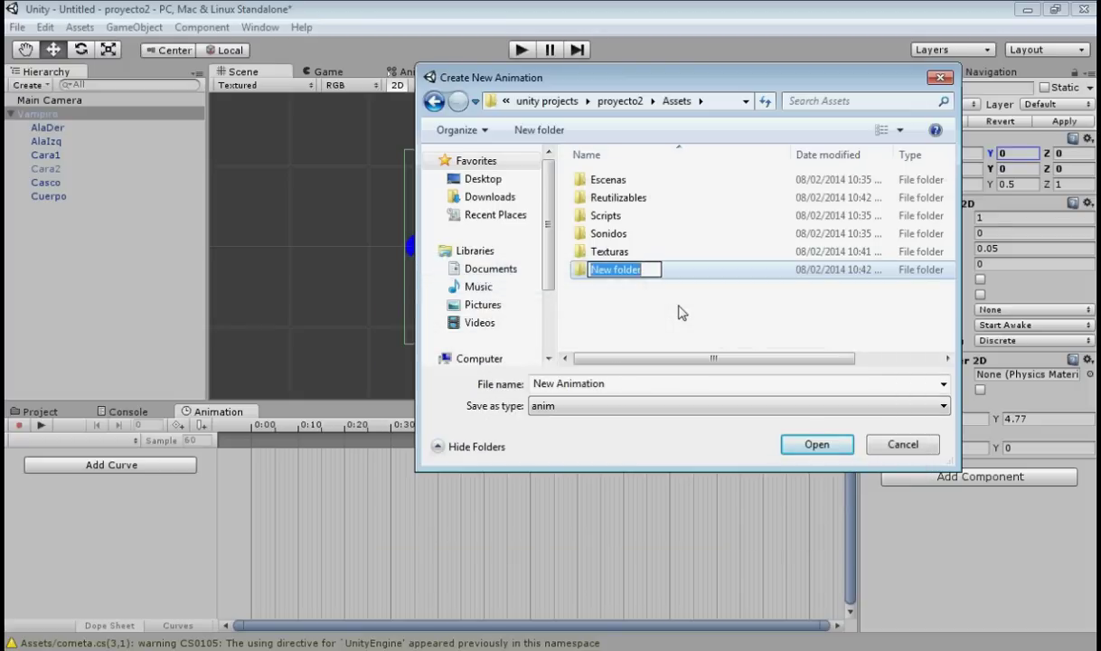
{"action": "type", "text": "Animacione"}
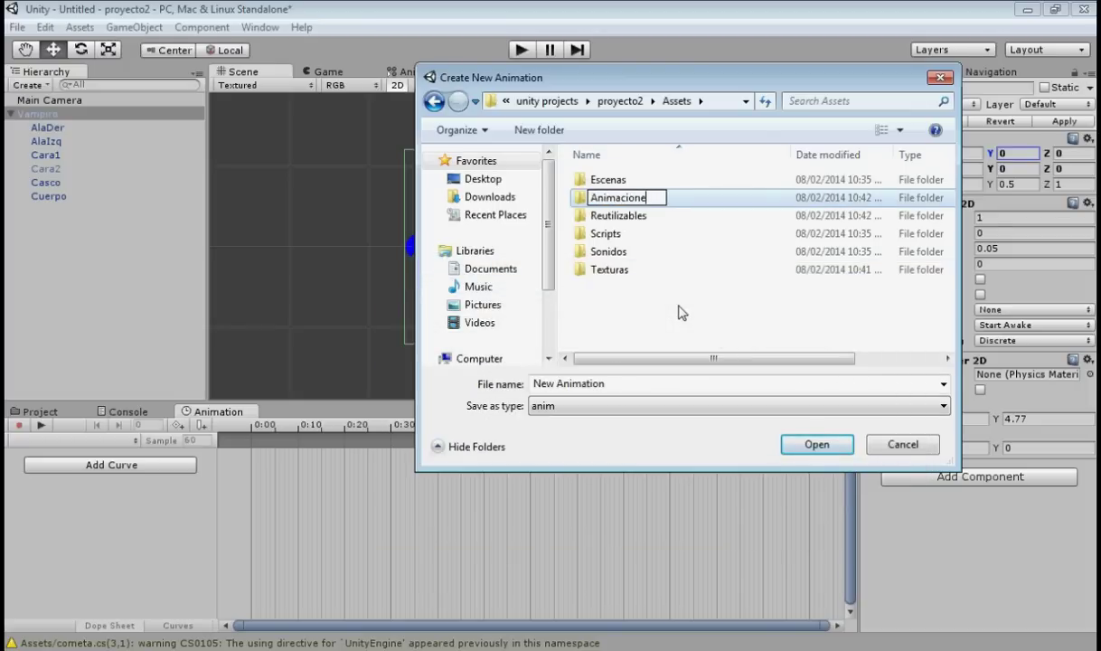
{"action": "type", "text": "s"}
{"action": "key", "text": "Return"}
{"action": "key", "text": "Return"}
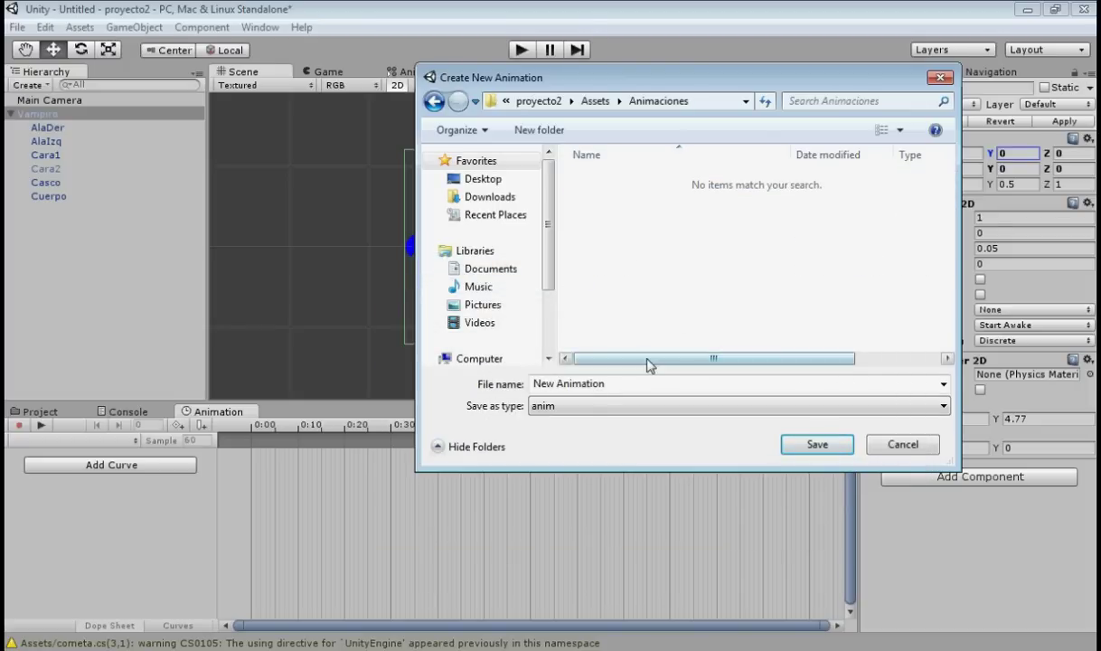
{"action": "type", "text": "Vola"}
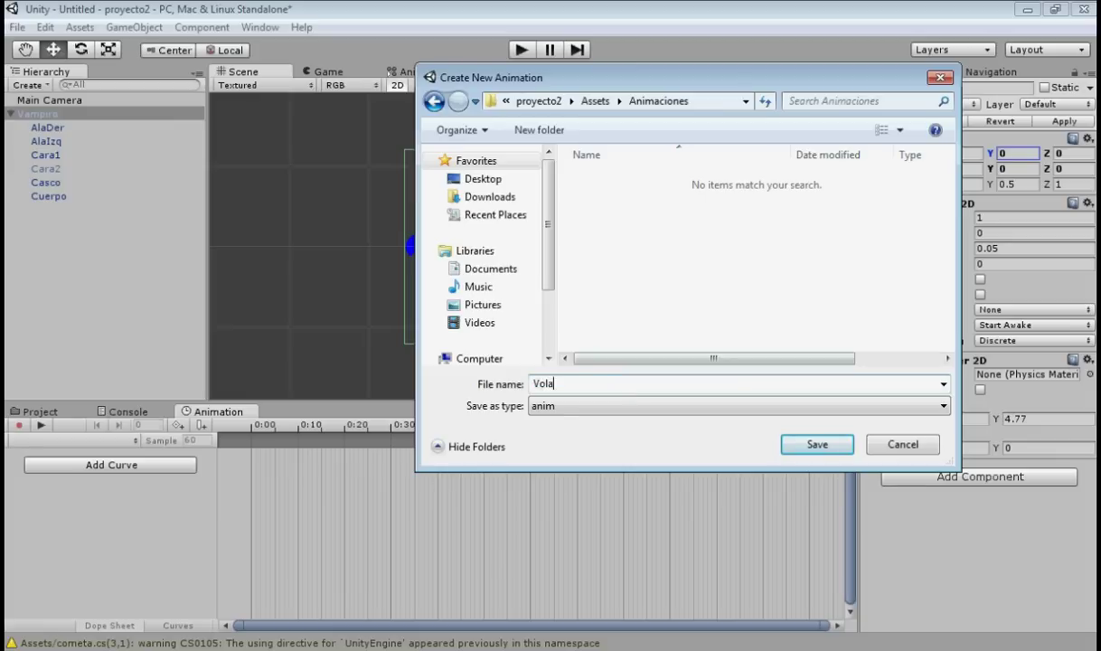
{"action": "type", "text": "r"}
{"action": "key", "text": "Return"}
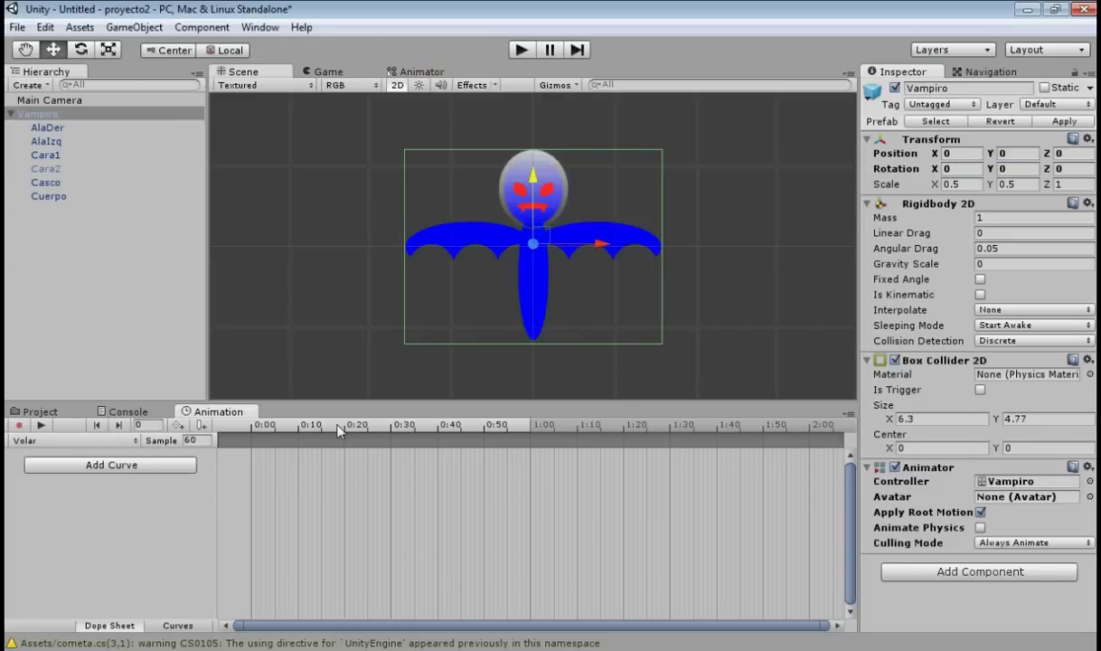
With recording on, key Vampiro at Position Y 0.1 at 0:00, then move to frame 30
{"action": "left_click", "coordinate": [252, 430]}
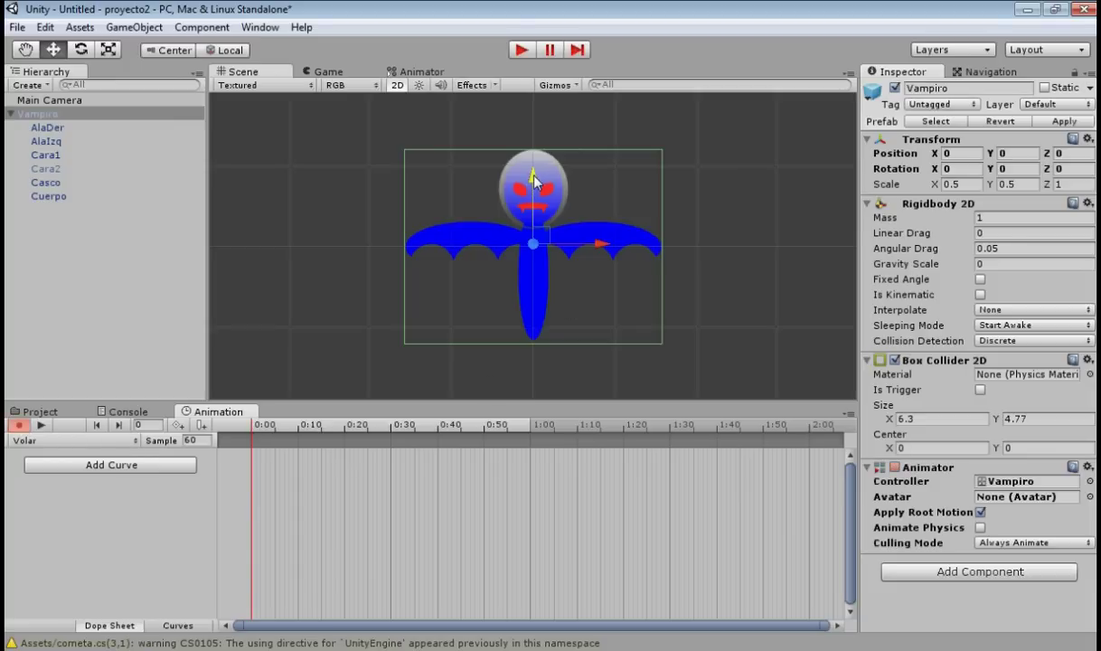
{"action": "left_click_drag", "start_coordinate": [533, 183], "coordinate": [534, 170]}
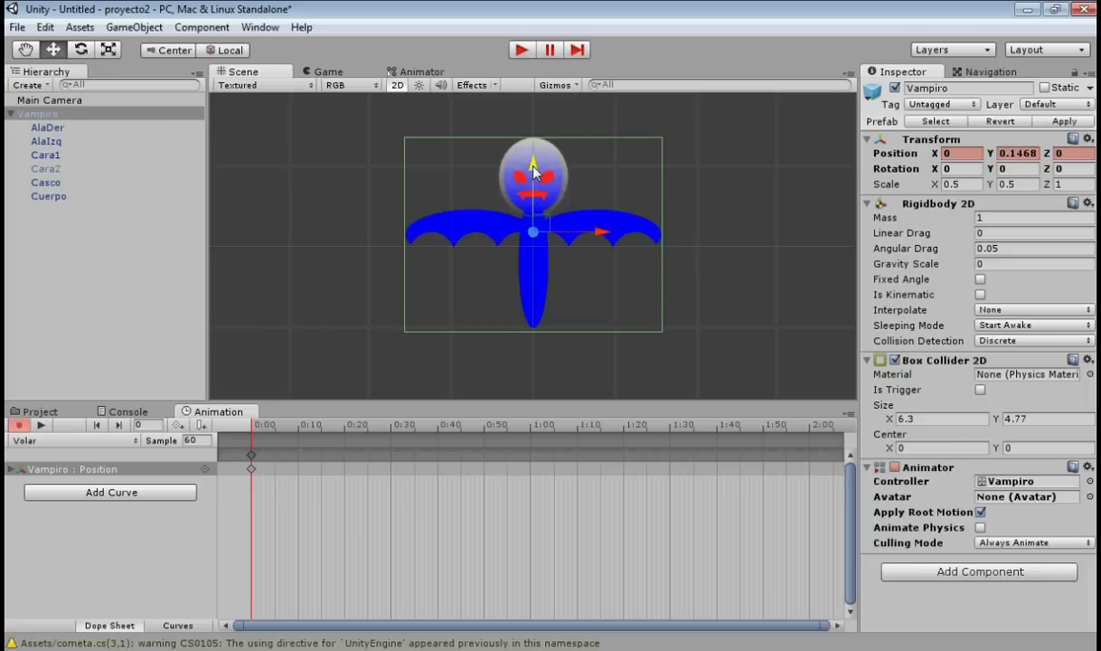
{"action": "left_click_drag", "start_coordinate": [999, 153], "coordinate": [1074, 160]}
{"action": "type", "text": "0.1"}
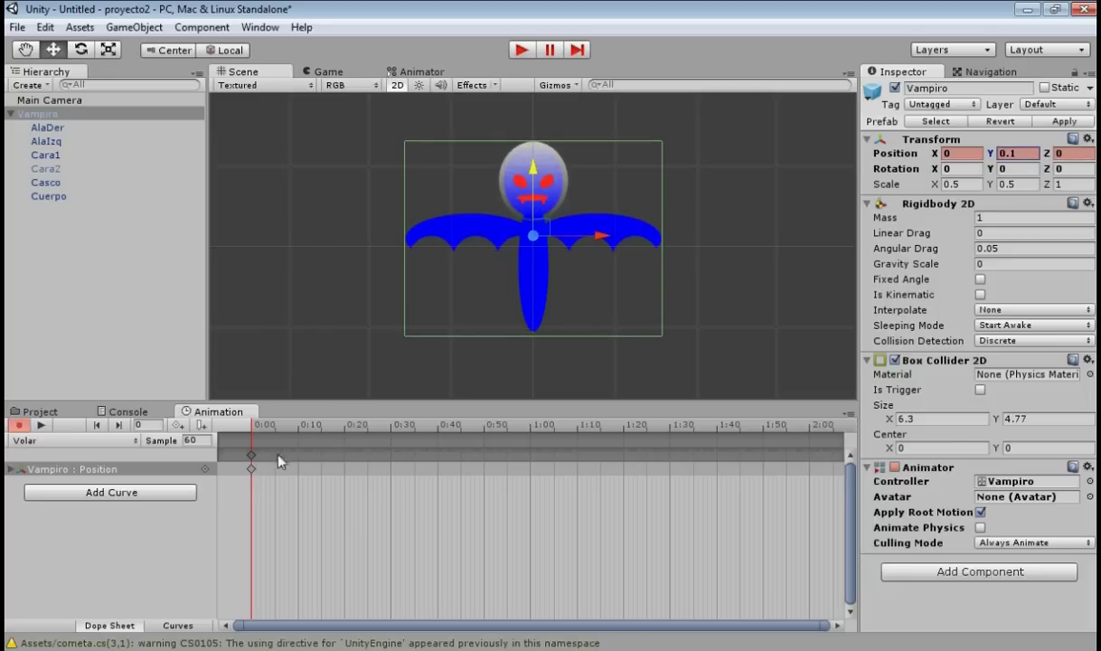
{"action": "left_click", "coordinate": [393, 437]}
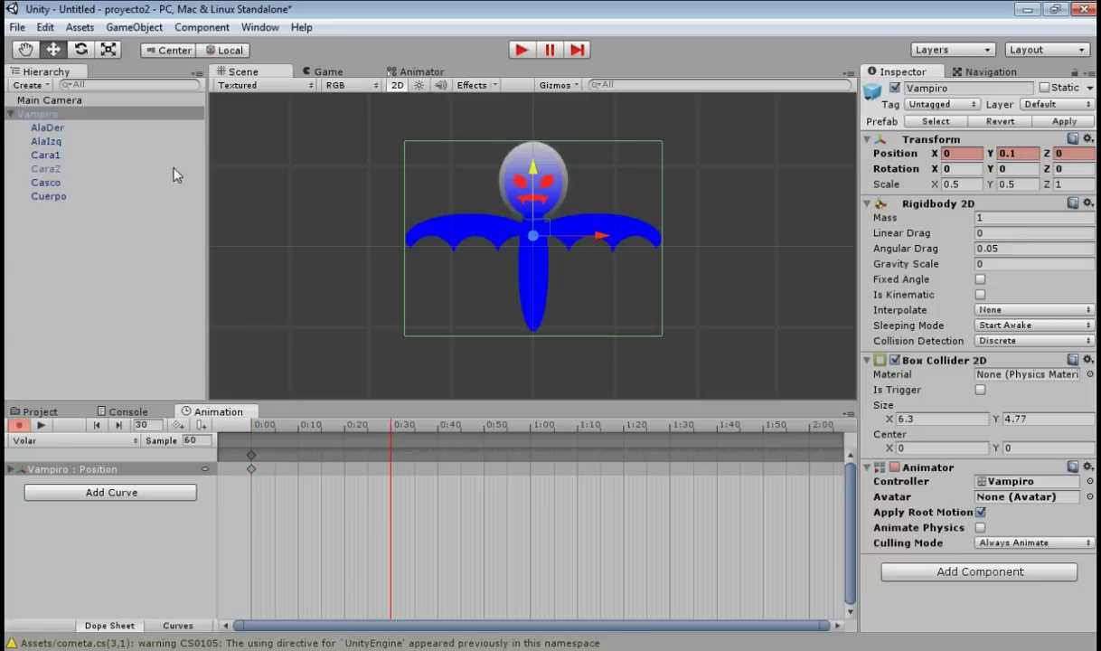
{"action": "left_click", "coordinate": [635, 236]}
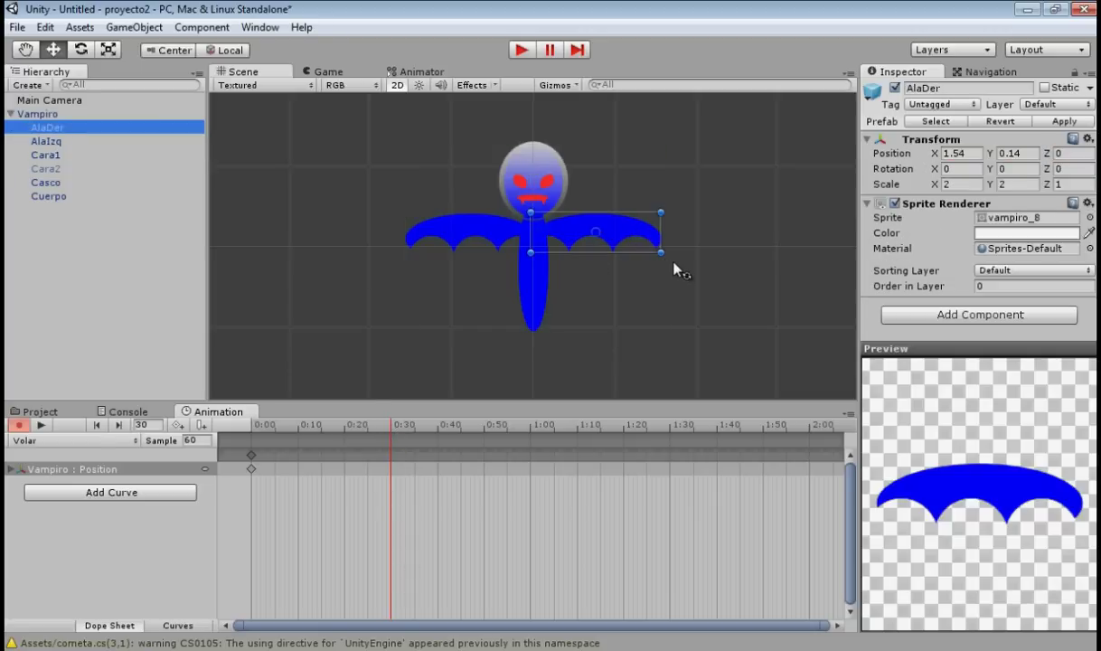
Key the right wing AlaDer at 0:30 with Rotation Z 45 and Position 1.24, 1.08
{"action": "left_click_drag", "start_coordinate": [677, 263], "coordinate": [694, 201]}
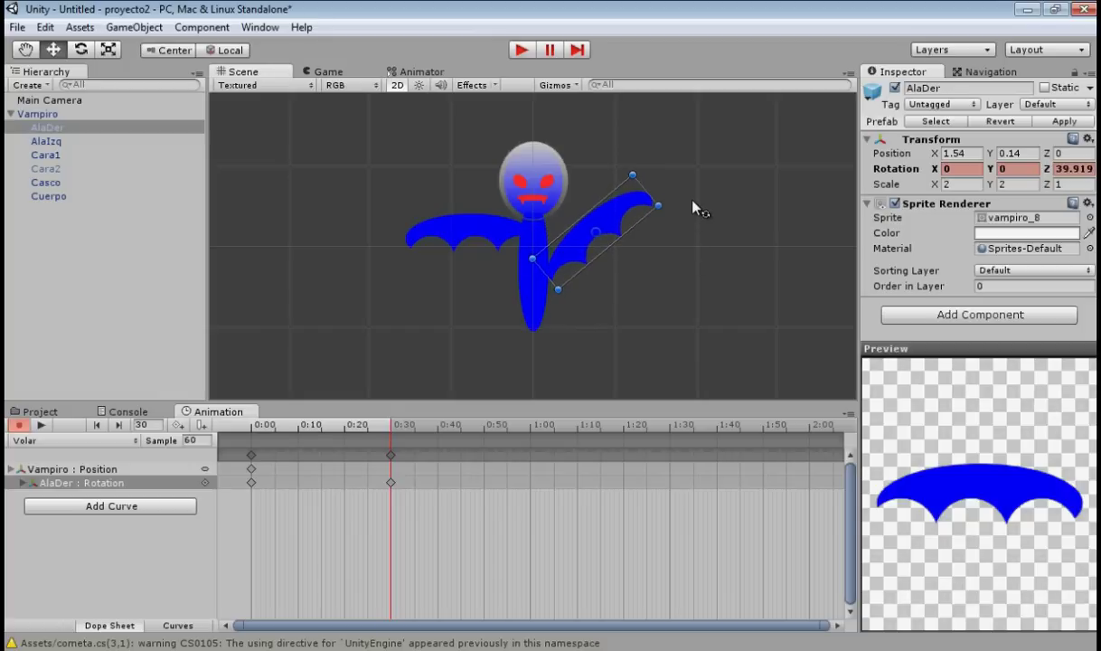
{"action": "left_click", "coordinate": [1071, 168]}
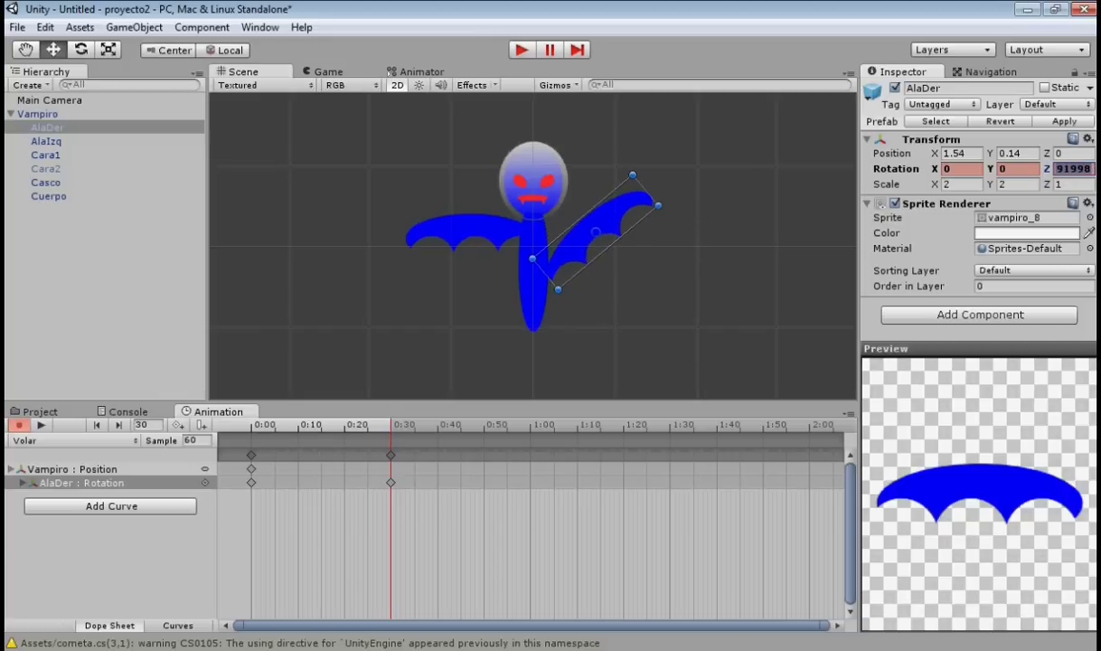
{"action": "type", "text": "45"}
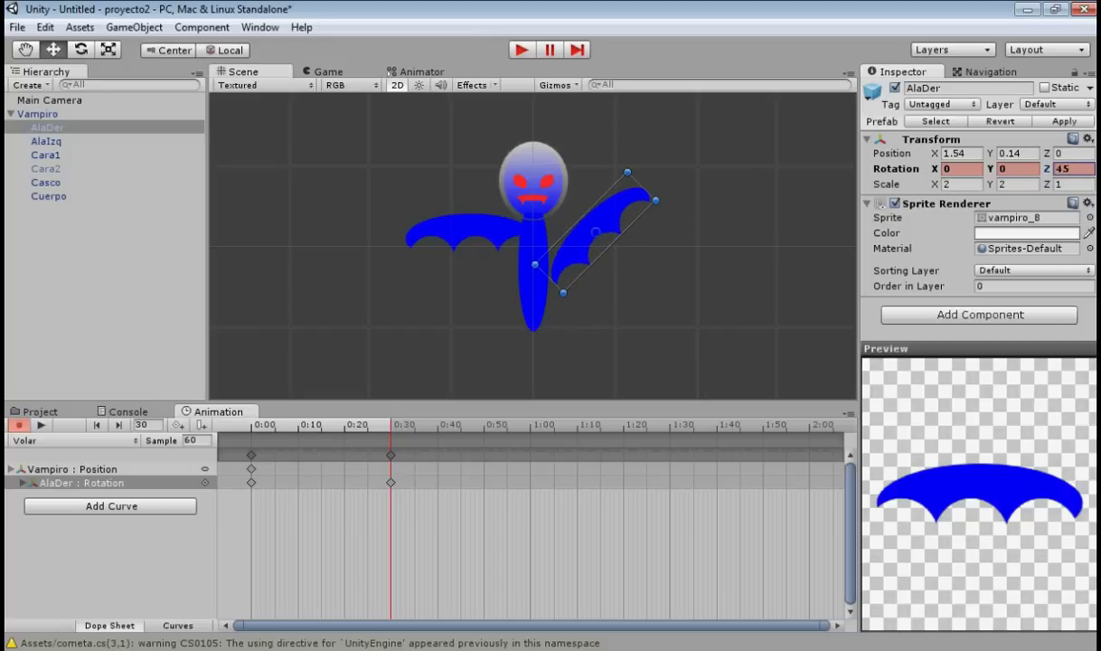
{"action": "left_click_drag", "start_coordinate": [580, 253], "coordinate": [567, 211]}
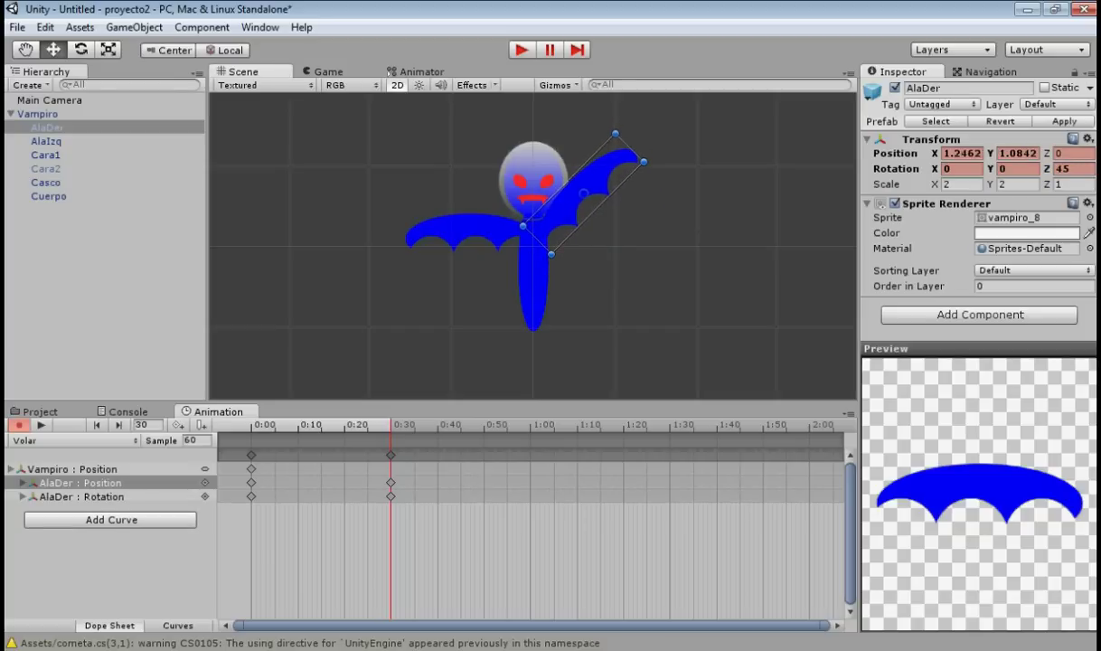
{"action": "left_click", "coordinate": [961, 159]}
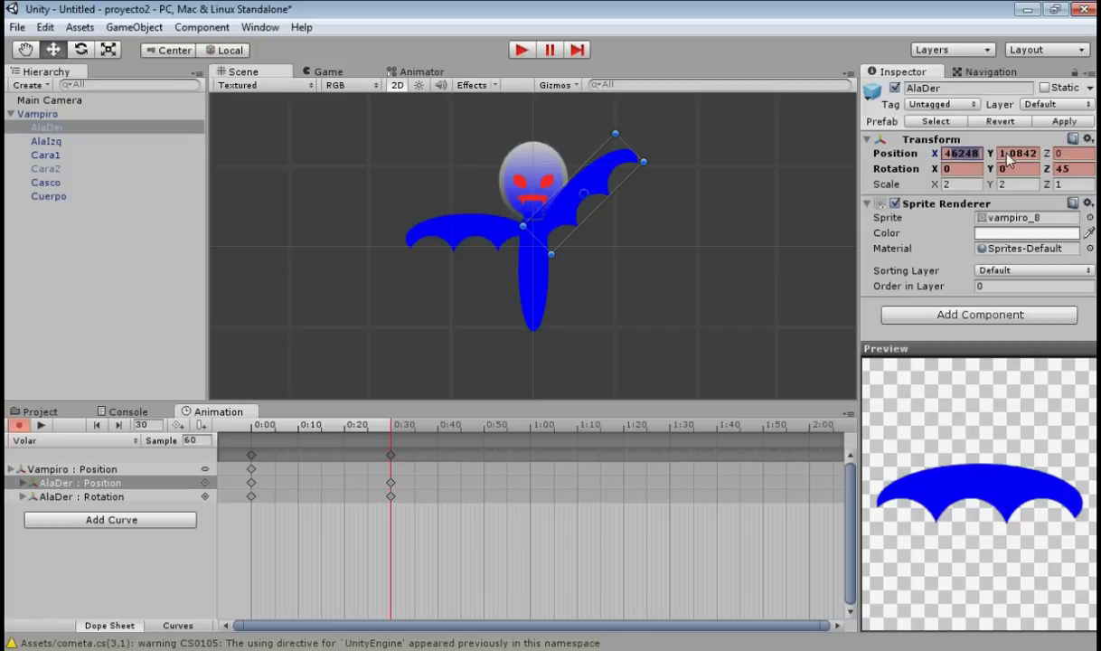
{"action": "type", "text": "1.24"}
{"action": "left_click", "coordinate": [1021, 153]}
{"action": "type", "text": "1.08"}
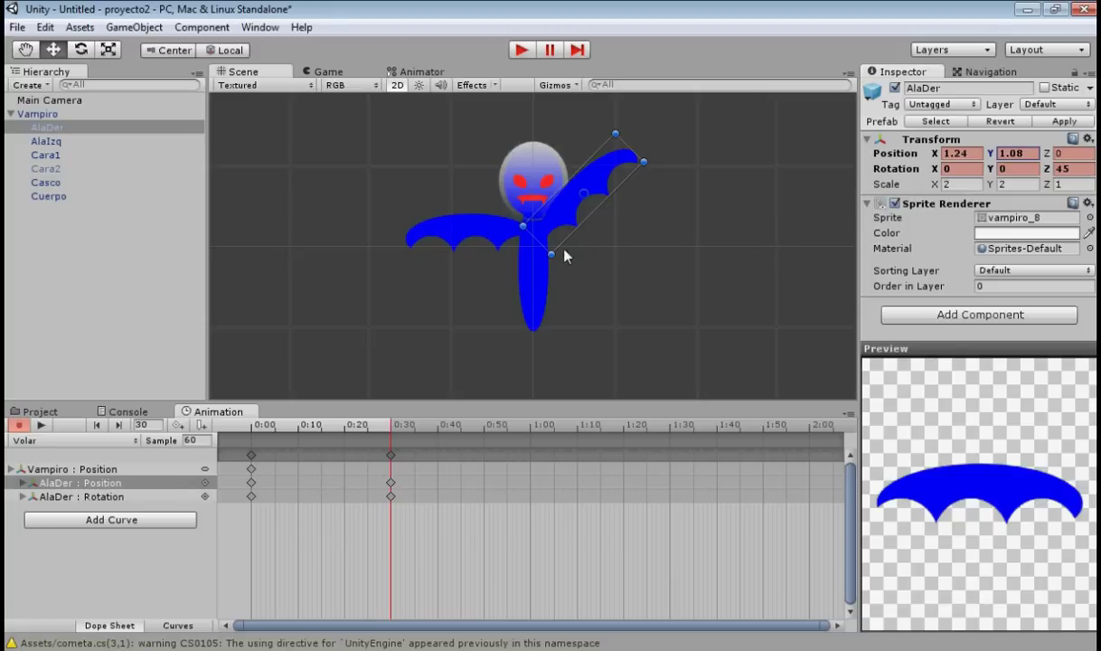
{"action": "left_click", "coordinate": [458, 244]}
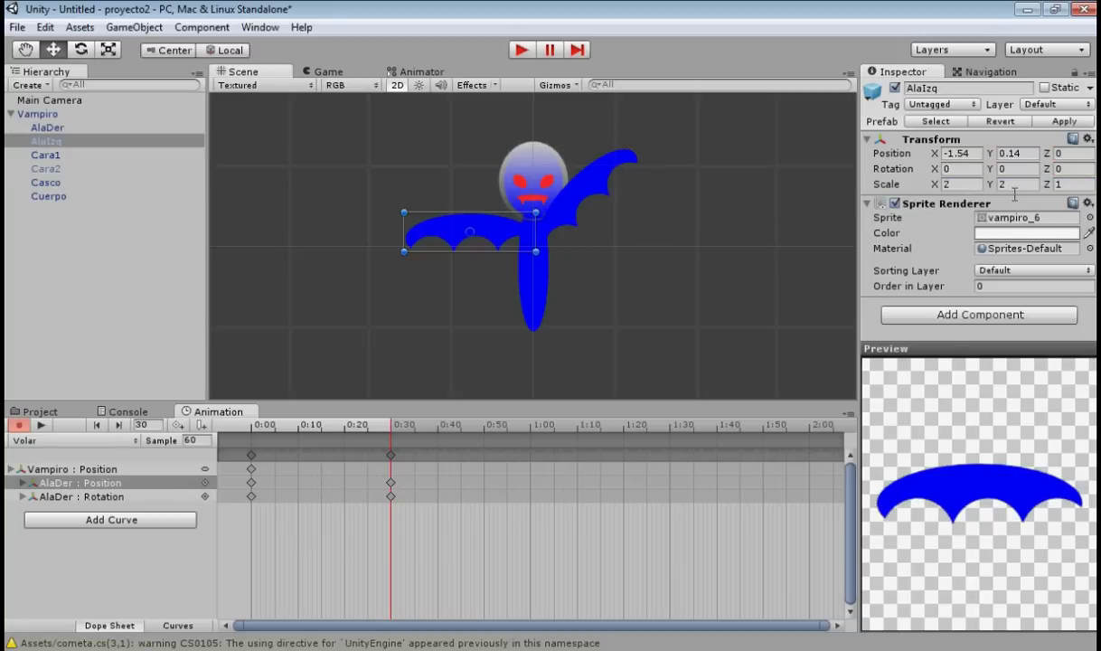
Set the left wing AlaIzq to Position X -1.24 and Rotation Z -45 at 0:30
{"action": "left_click", "coordinate": [969, 156]}
{"action": "double_click", "coordinate": [968, 157]}
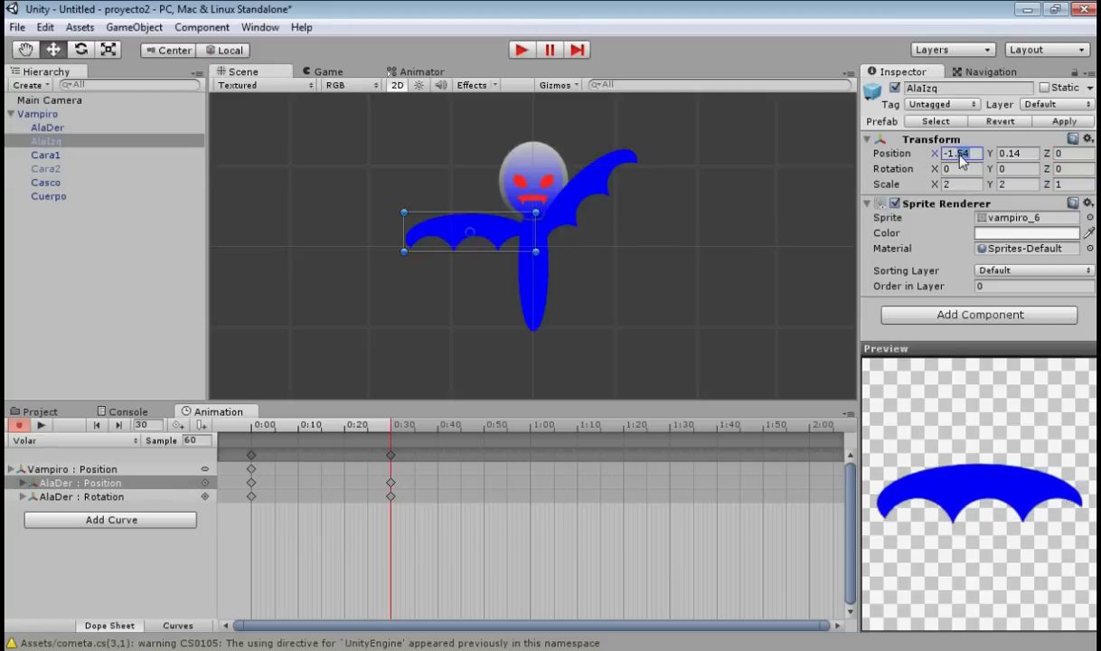
{"action": "type", "text": "-1.24"}
{"action": "key", "text": "Return"}
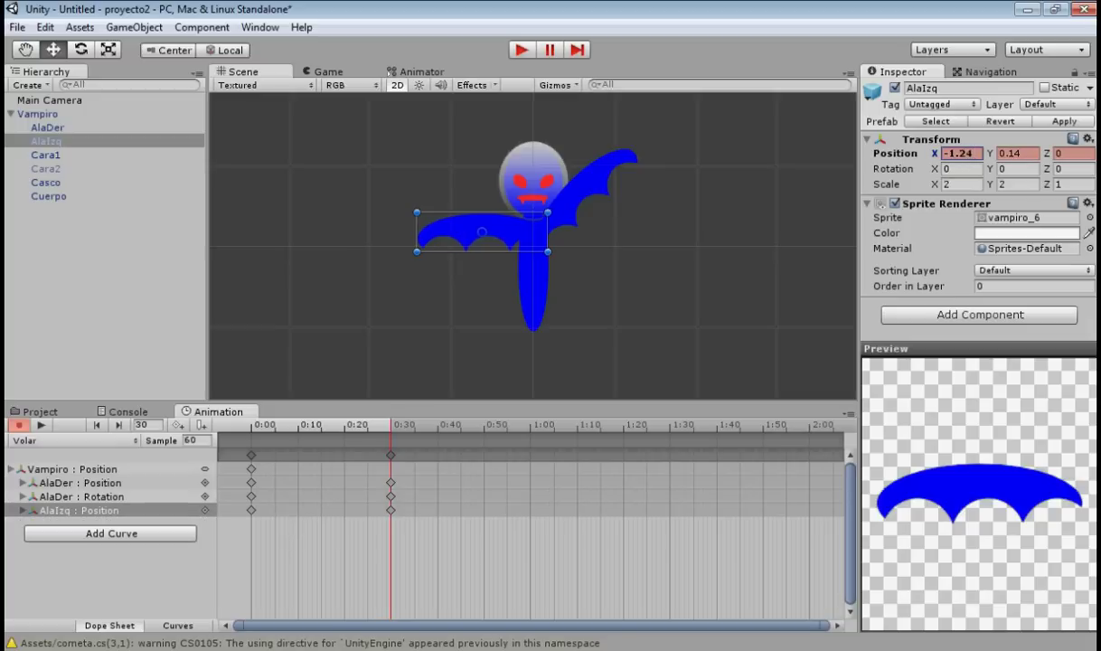
{"action": "left_click", "coordinate": [1052, 171]}
{"action": "type", "text": "45"}
{"action": "key", "text": "Return"}
Compare with the right wing, then set AlaIzq's Position Y to 1.08
{"action": "left_click", "coordinate": [604, 184]}
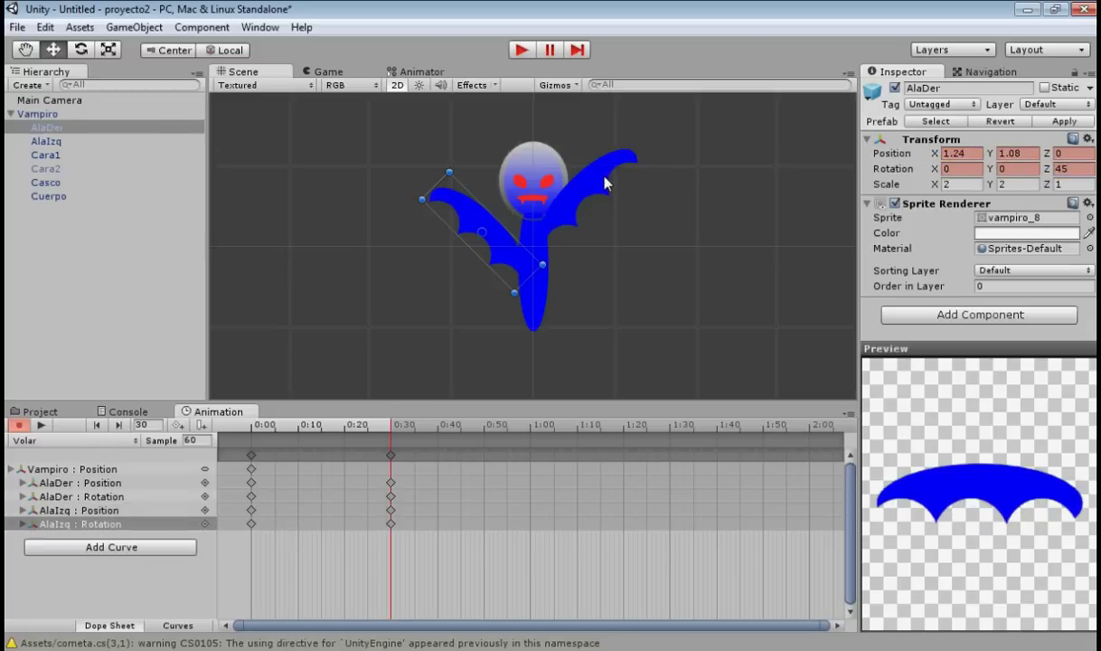
{"action": "left_click", "coordinate": [459, 210]}
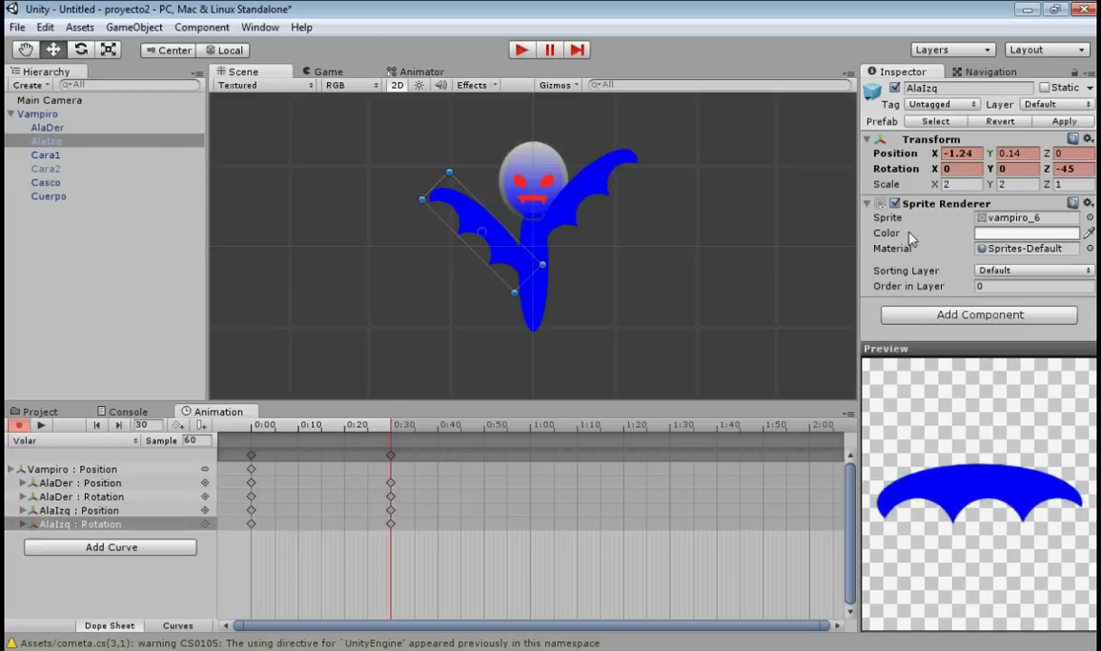
{"action": "left_click", "coordinate": [1029, 156]}
{"action": "type", "text": "1."}
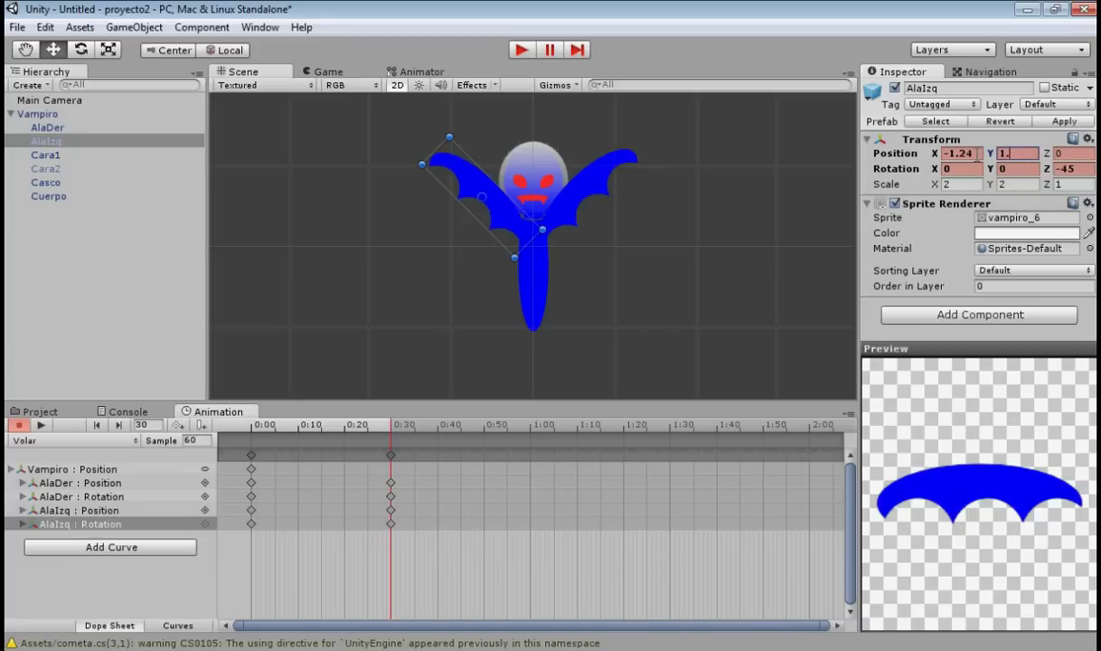
{"action": "type", "text": "08"}
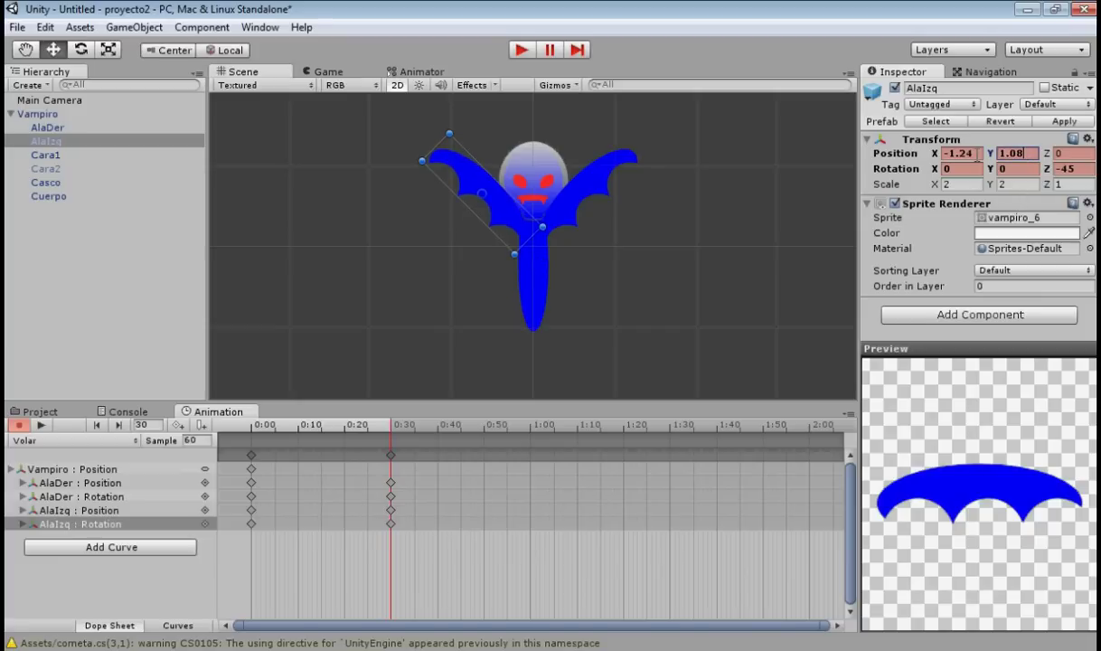
{"action": "left_click", "coordinate": [662, 243]}
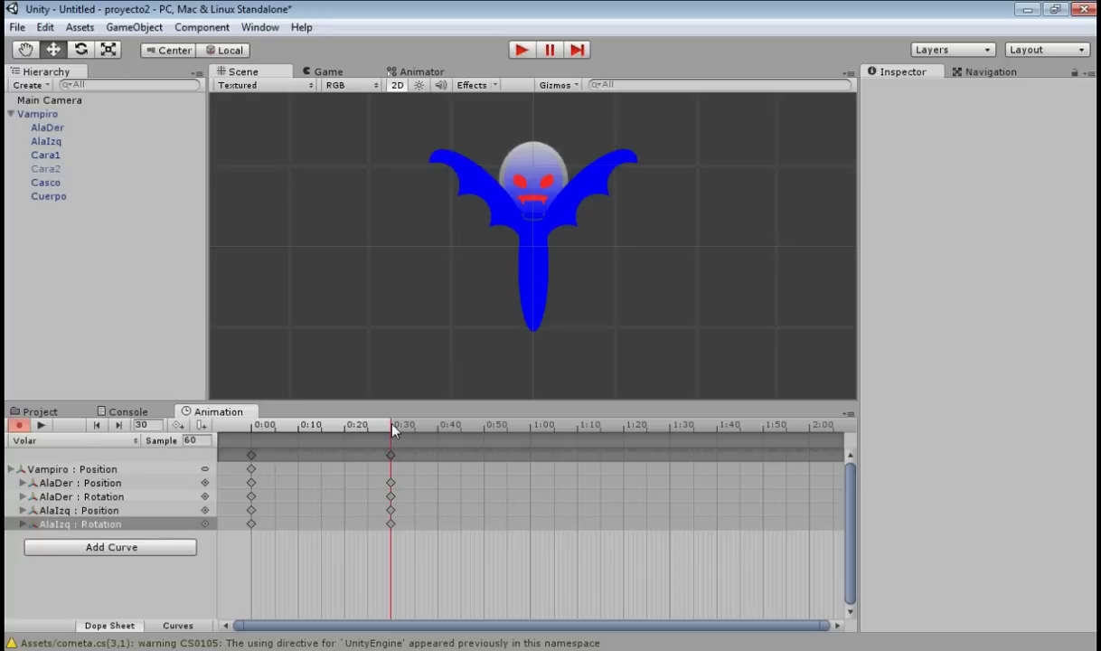
{"action": "mouse_move", "coordinate": [393, 430]}
{"action": "left_mouse_down"}
{"action": "mouse_move", "coordinate": [288, 430]}
{"action": "mouse_move", "coordinate": [392, 440]}
{"action": "left_mouse_up"}
{"action": "left_click", "coordinate": [41, 425]}
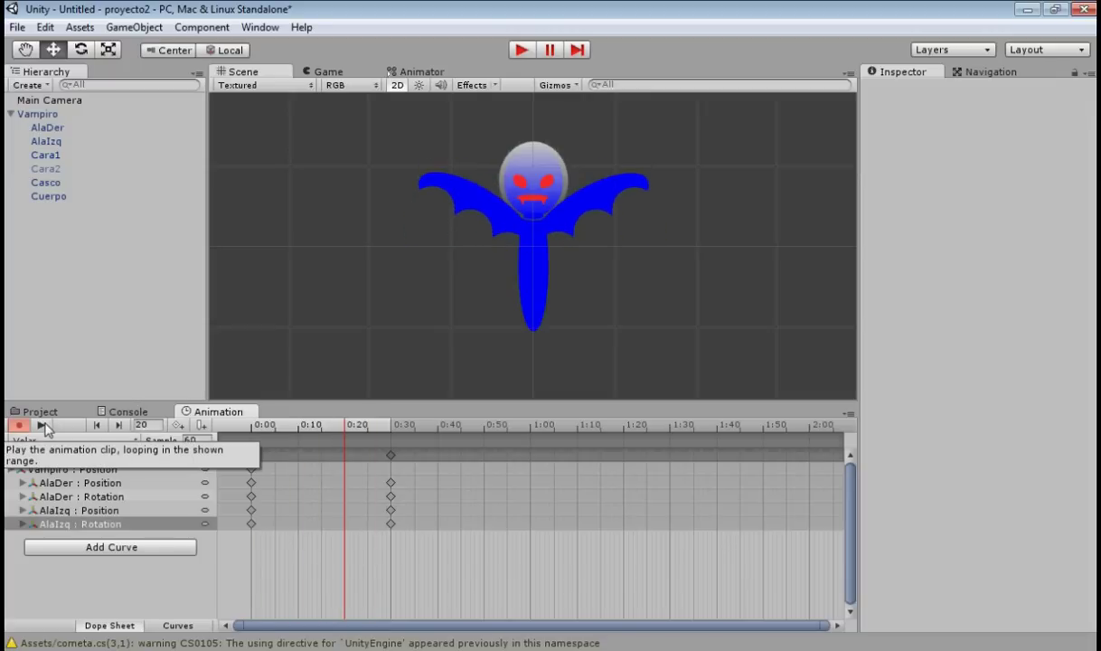
{"action": "left_click", "coordinate": [242, 424]}
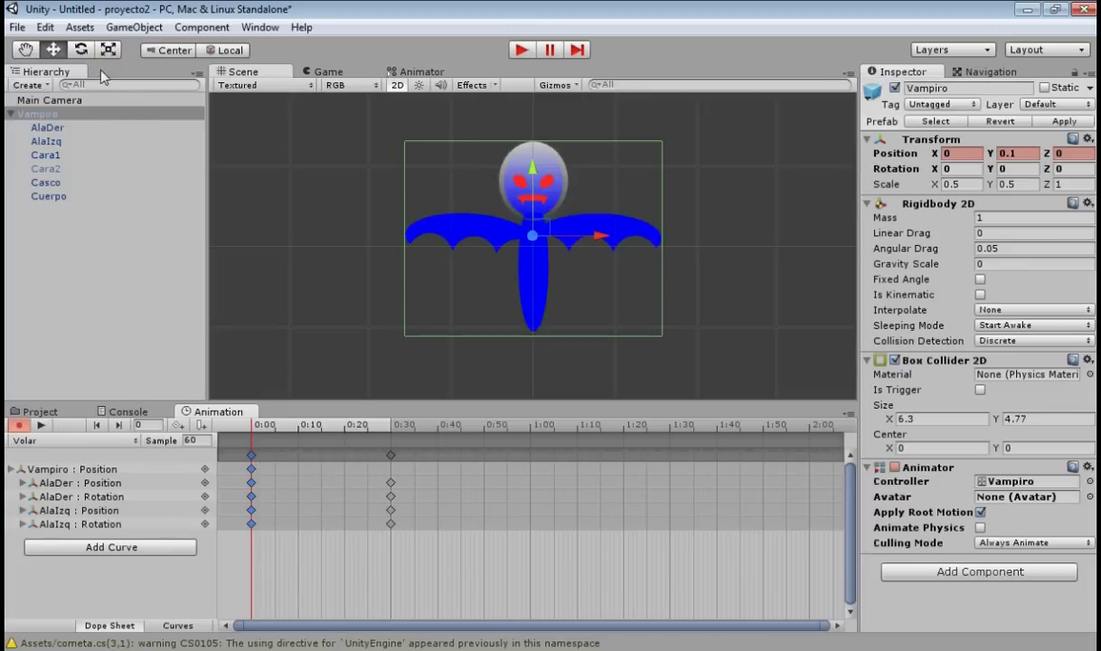
Copy the 0:00 keyframes to 1:00 and play the clip to preview the flap
{"action": "left_click", "coordinate": [45, 27]}
{"action": "left_click", "coordinate": [90, 110]}
{"action": "left_click", "coordinate": [532, 433]}
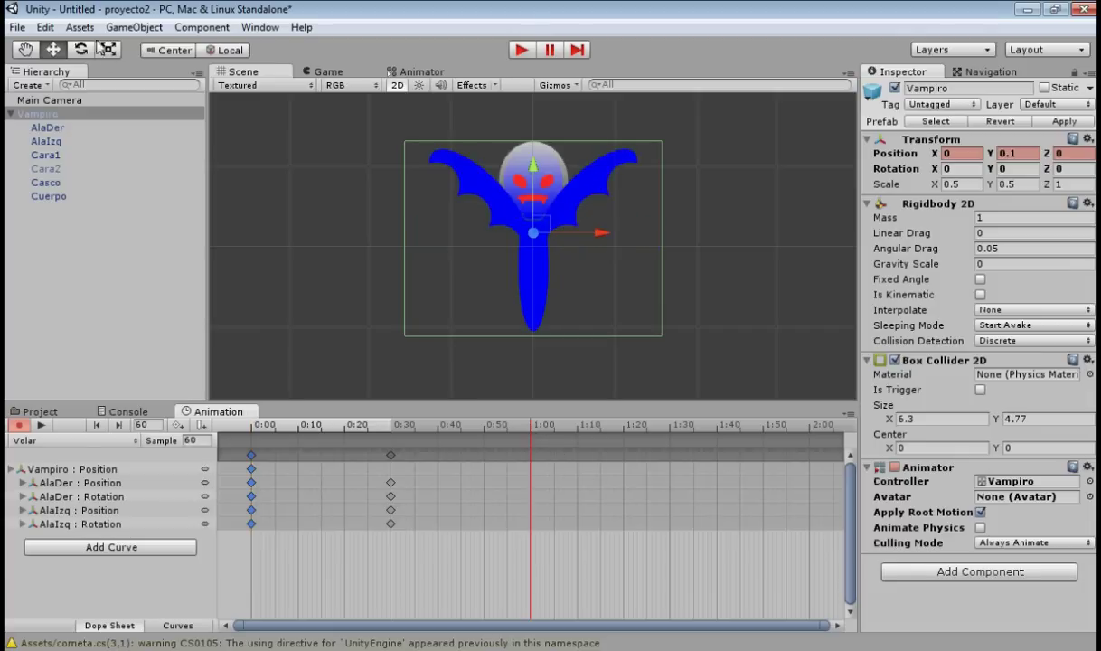
{"action": "left_click", "coordinate": [80, 27]}
{"action": "mouse_move", "coordinate": [45, 28]}
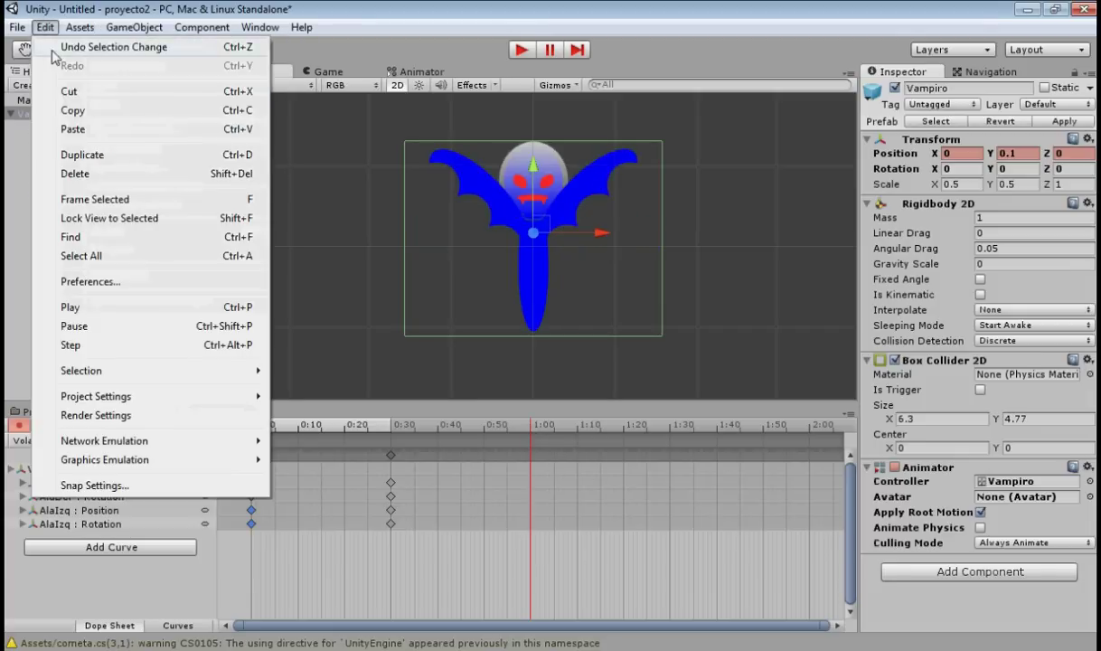
{"action": "left_click", "coordinate": [73, 131]}
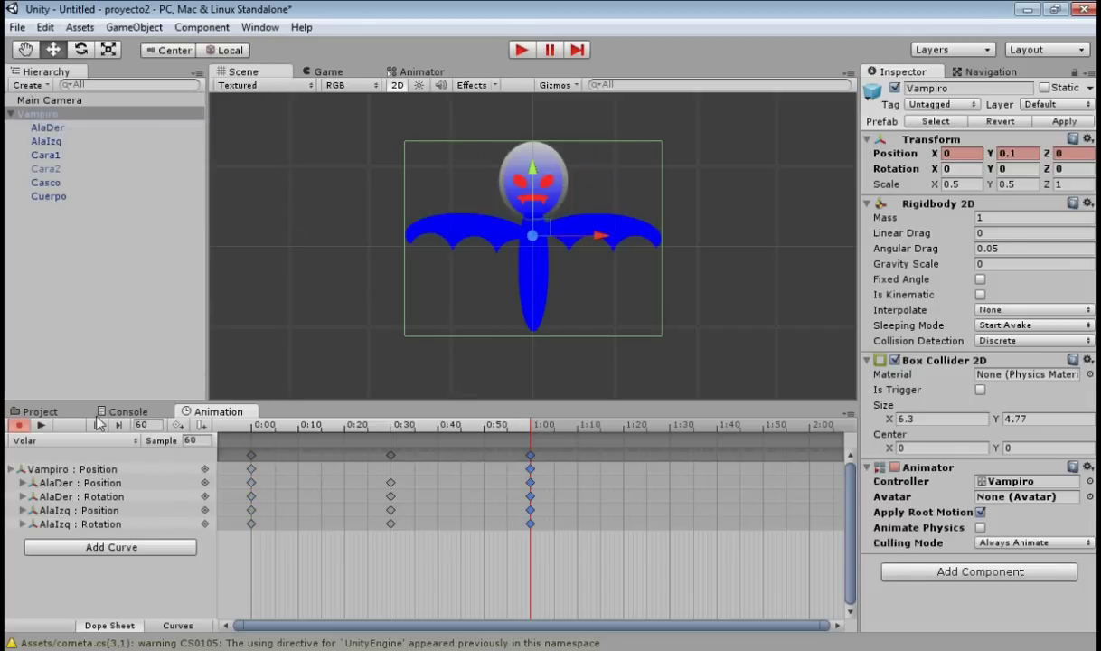
{"action": "left_click", "coordinate": [43, 424]}
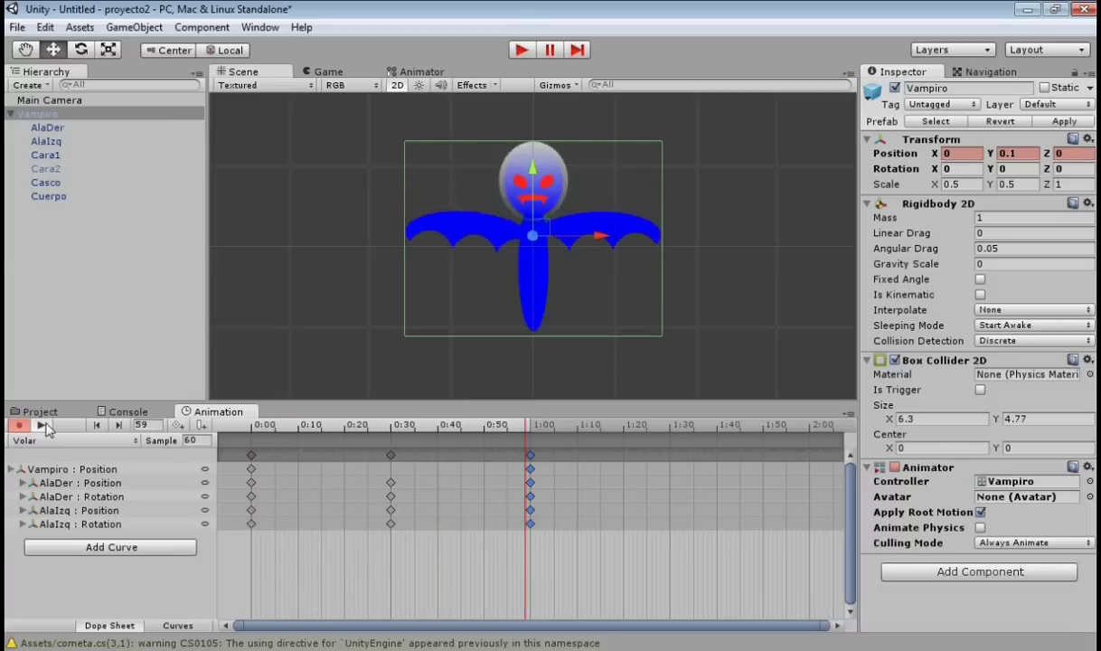
Add 1:30 keys with both wings lowered to Y -0.75 at ±45°, then preview the flap
{"action": "left_click", "coordinate": [43, 425]}
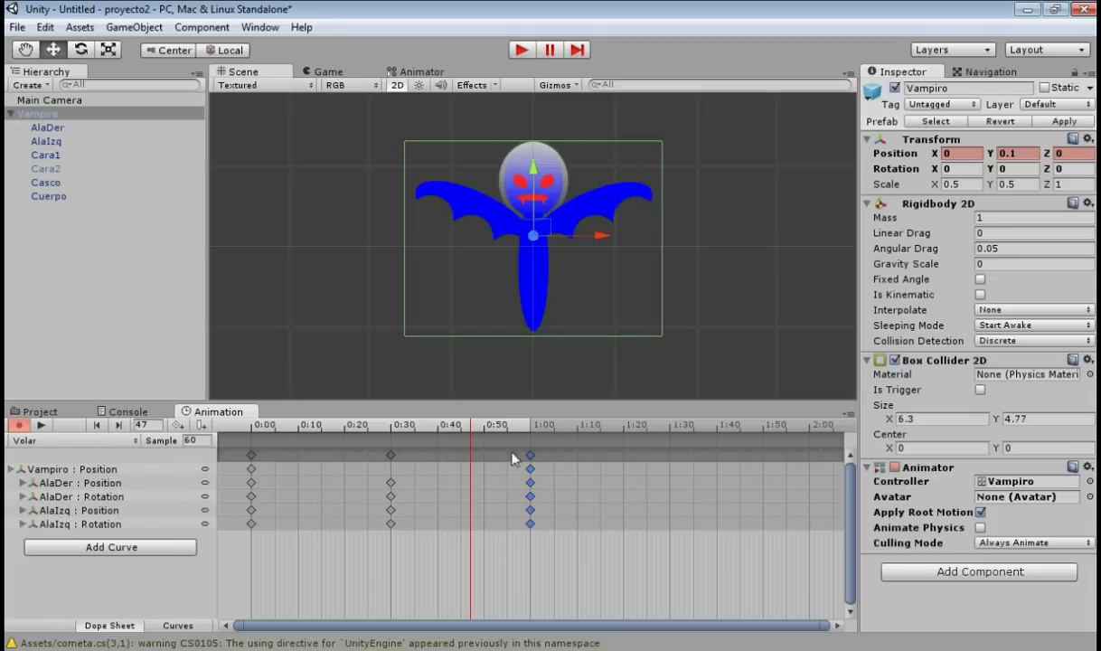
{"action": "left_click", "coordinate": [392, 455]}
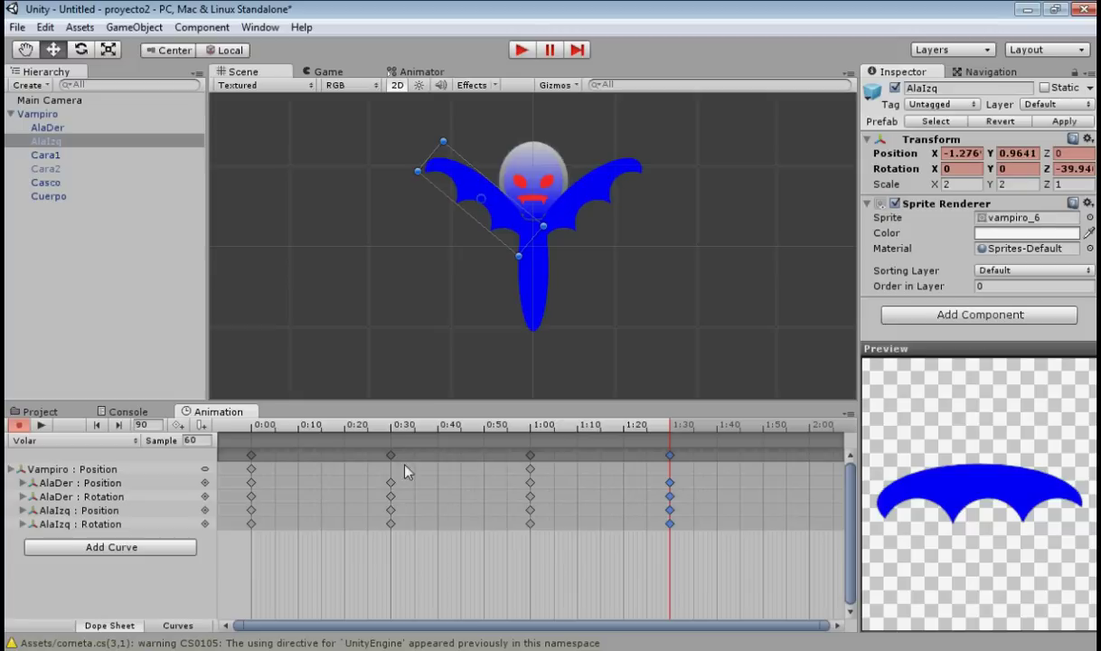
{"action": "left_click", "coordinate": [391, 483]}
{"action": "left_click", "coordinate": [669, 483]}
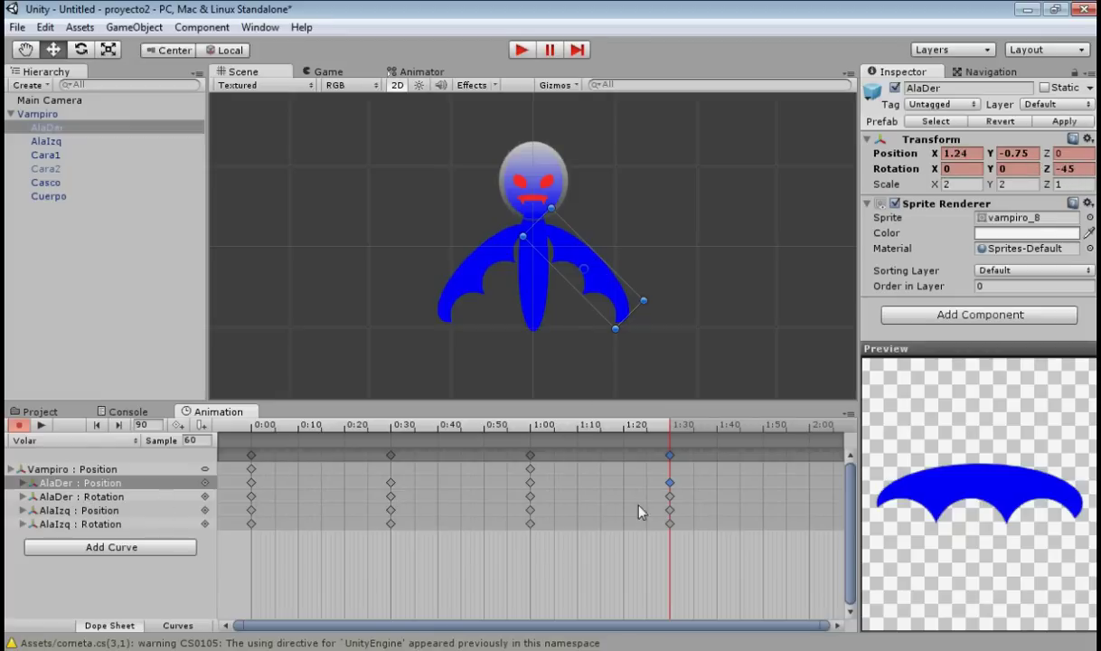
{"action": "left_click", "coordinate": [670, 510]}
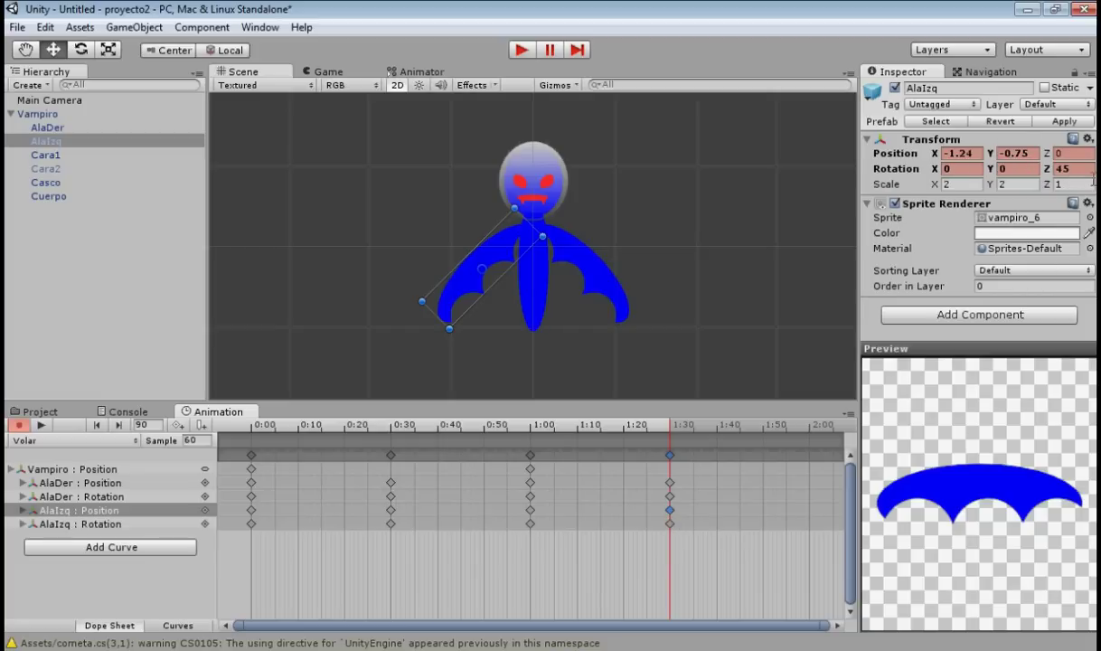
{"action": "left_click", "coordinate": [40, 424]}
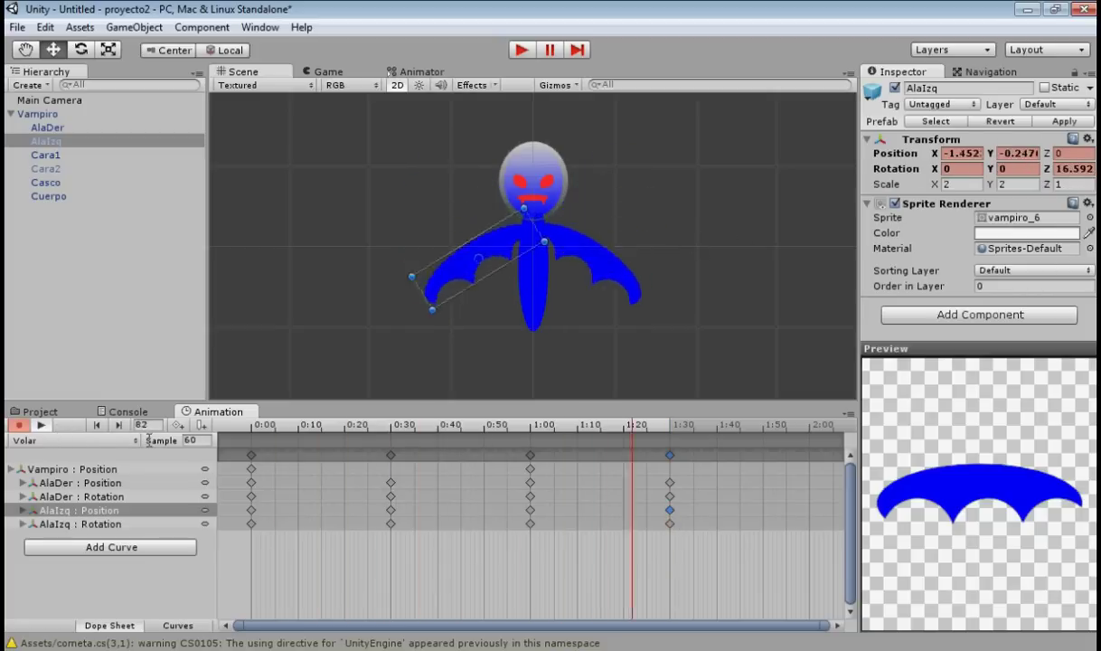
{"action": "left_click", "coordinate": [41, 425]}
{"action": "left_click", "coordinate": [391, 456]}
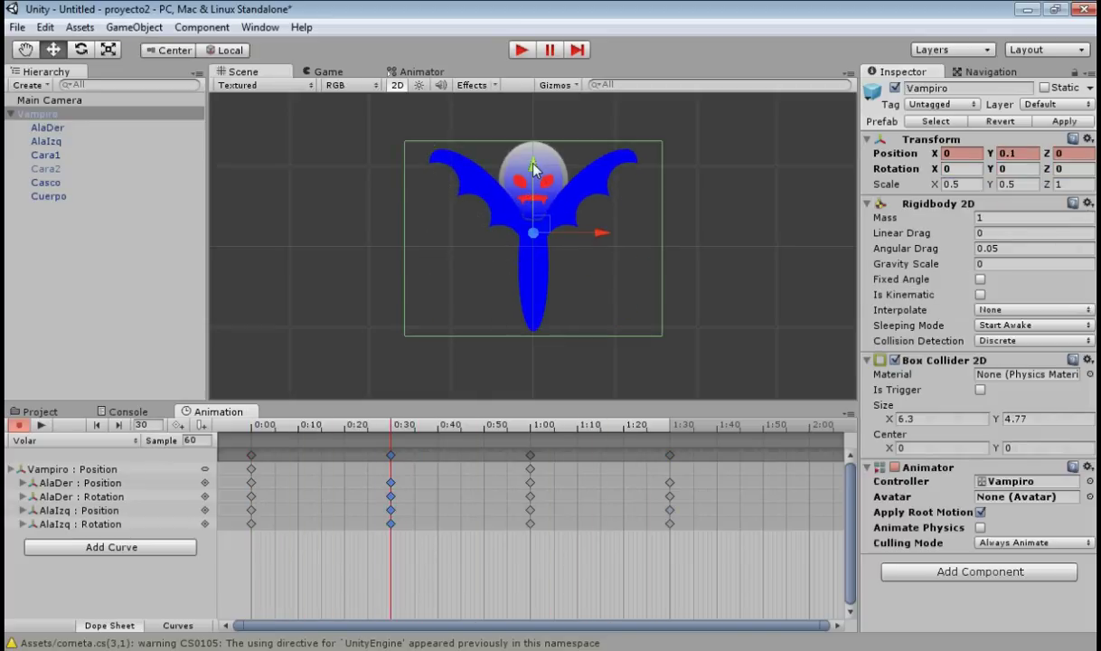
Set Vampiro's Position Y to 0 at both the 0:30 and 1:30 keyframes
{"action": "left_click_drag", "start_coordinate": [533, 169], "coordinate": [533, 182]}
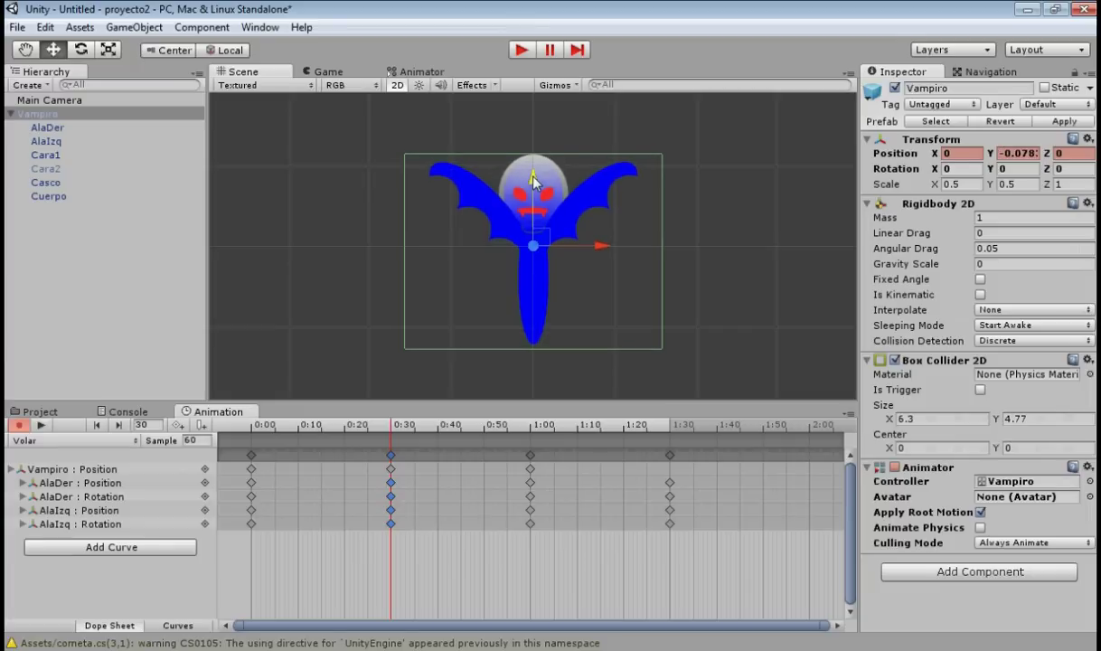
{"action": "left_click", "coordinate": [1006, 152]}
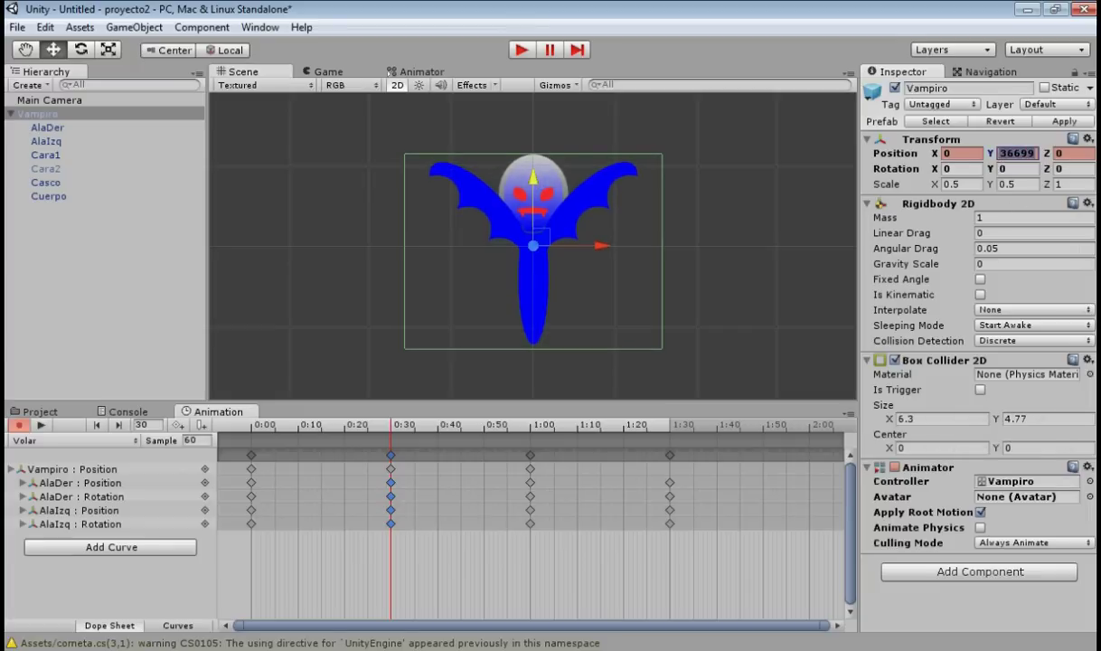
{"action": "key", "text": "BackSpace"}
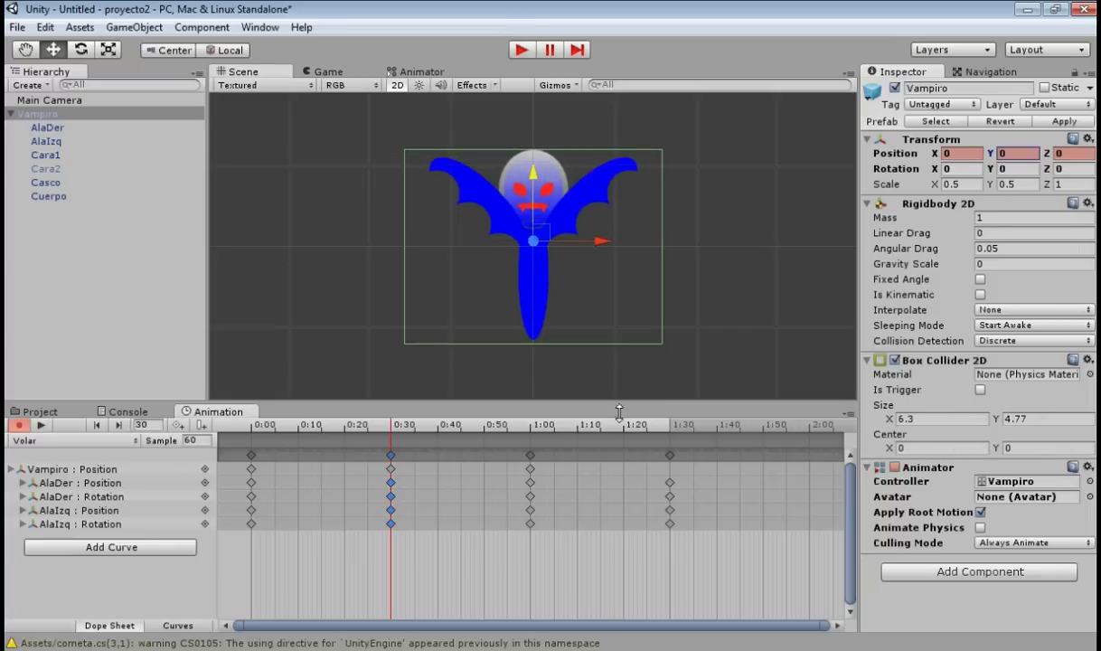
{"action": "left_click", "coordinate": [531, 456]}
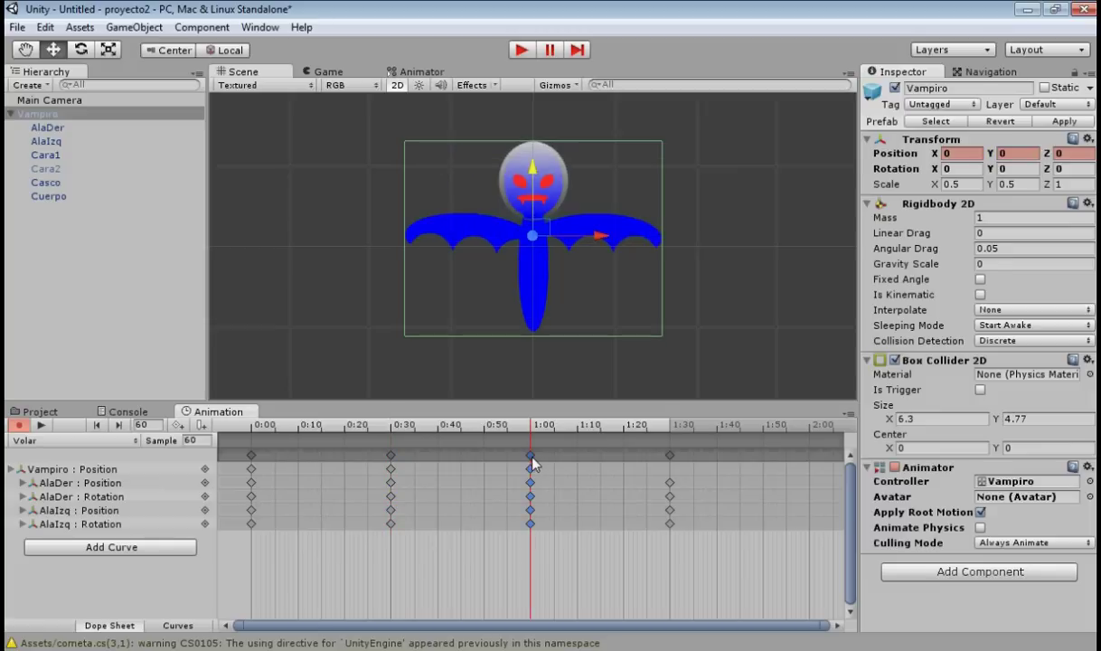
{"action": "left_click", "coordinate": [670, 455]}
{"action": "left_click", "coordinate": [1006, 153]}
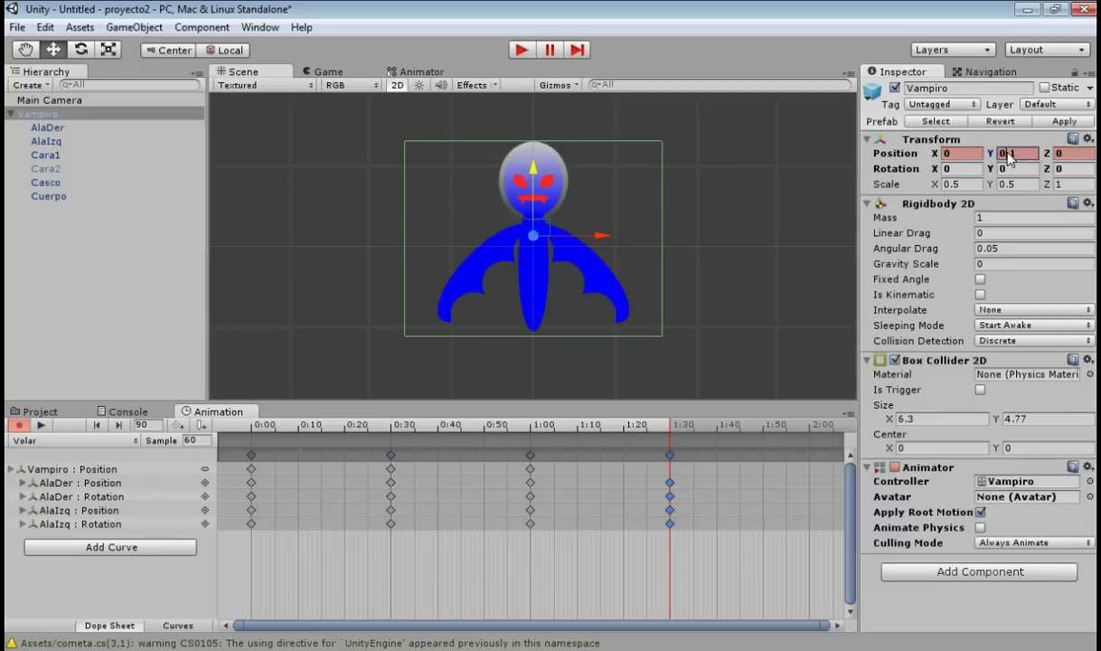
{"action": "type", "text": "0"}
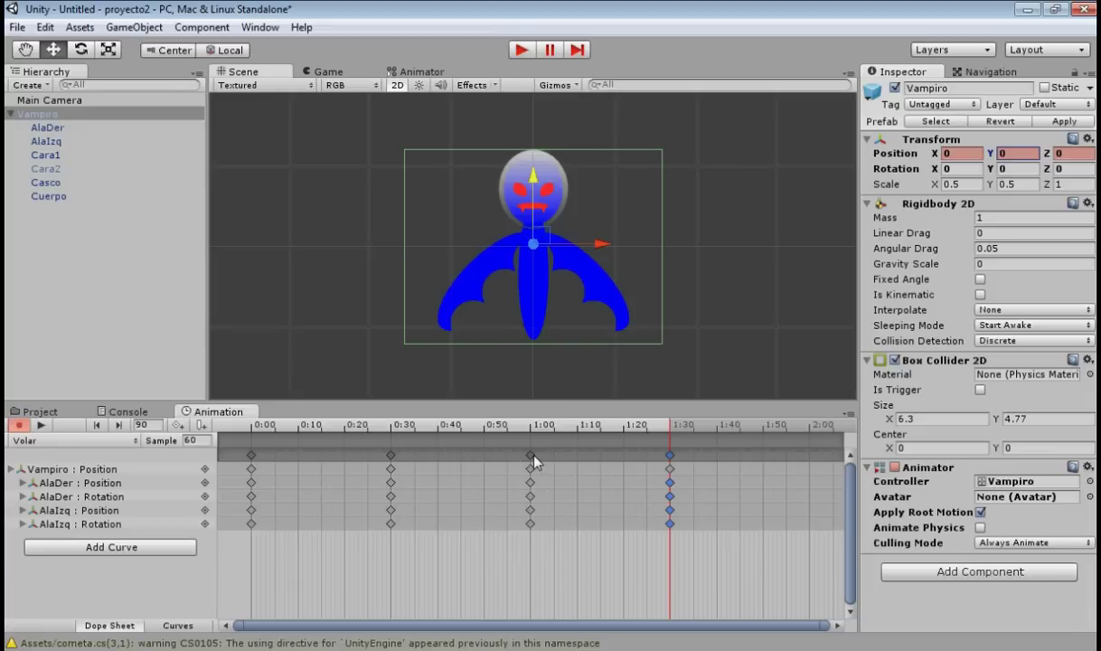
{"action": "left_click", "coordinate": [531, 455]}
Copy the 1:00 keyframes to 2:00 and play the full flap loop
{"action": "left_click", "coordinate": [45, 27]}
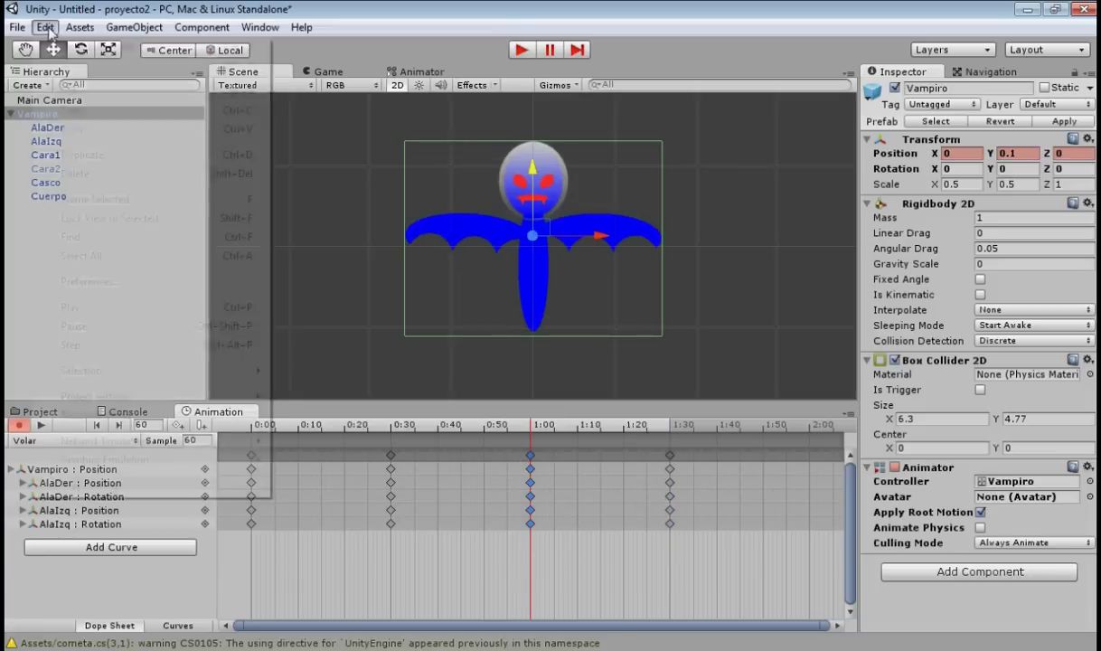
{"action": "left_click", "coordinate": [72, 110]}
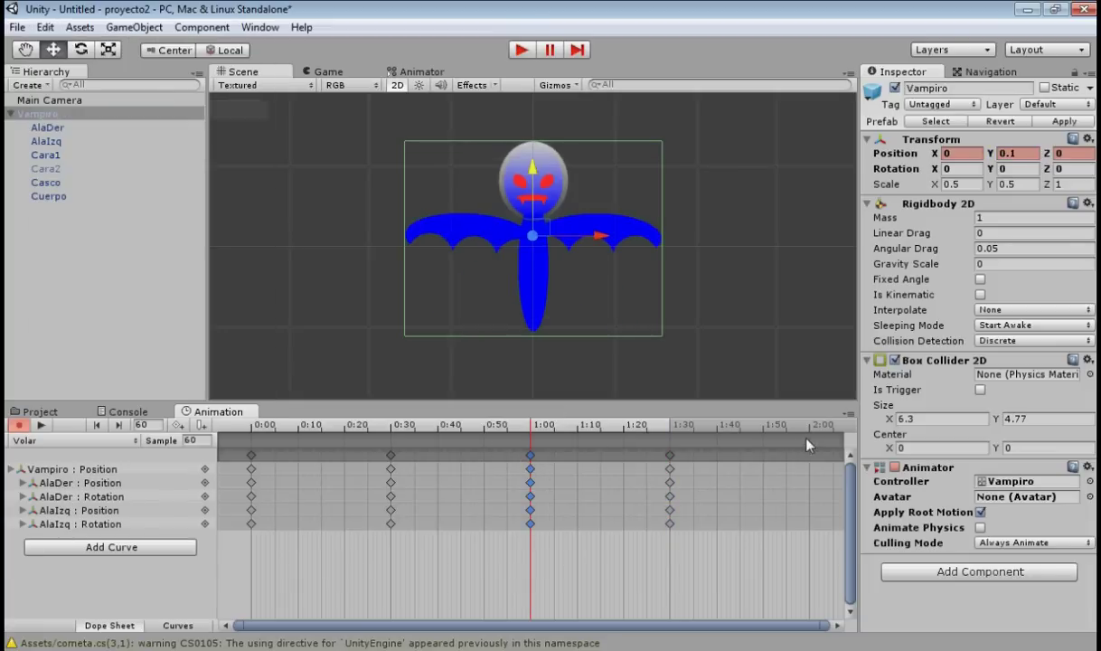
{"action": "left_click", "coordinate": [834, 440]}
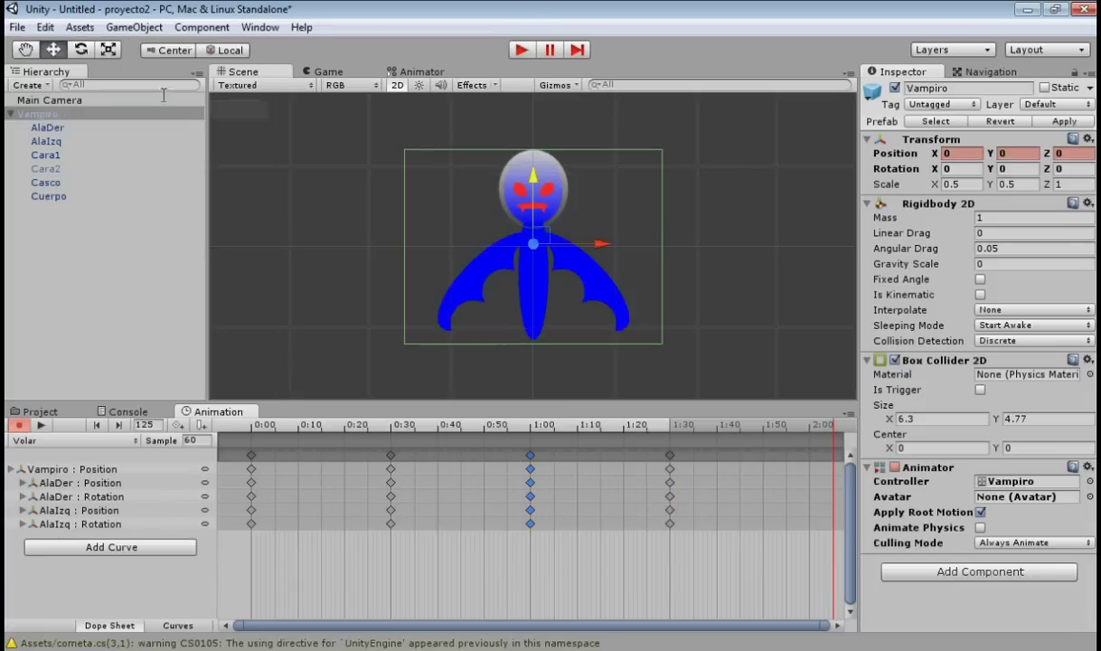
{"action": "left_click", "coordinate": [810, 439]}
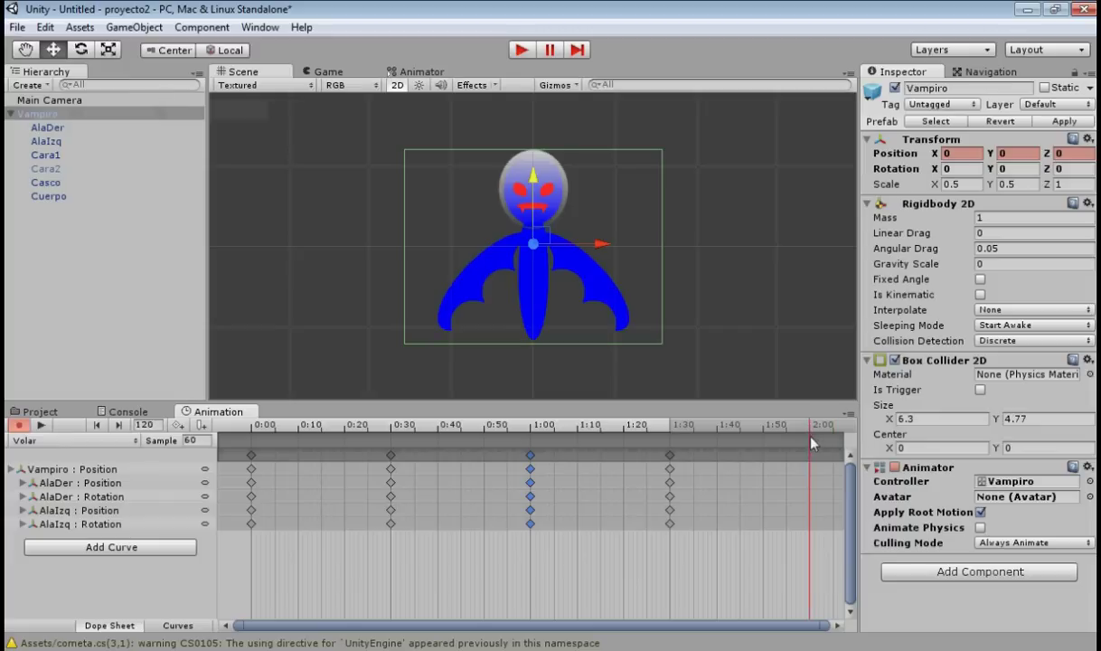
{"action": "left_click", "coordinate": [45, 27]}
{"action": "left_click", "coordinate": [100, 134]}
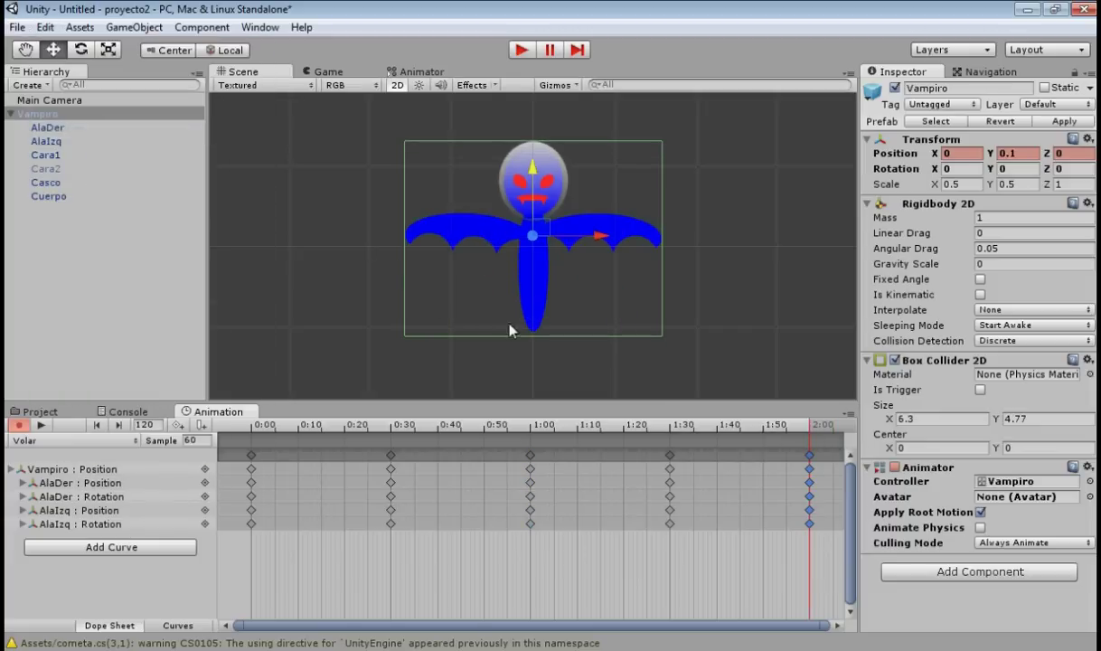
{"action": "left_click", "coordinate": [41, 424]}
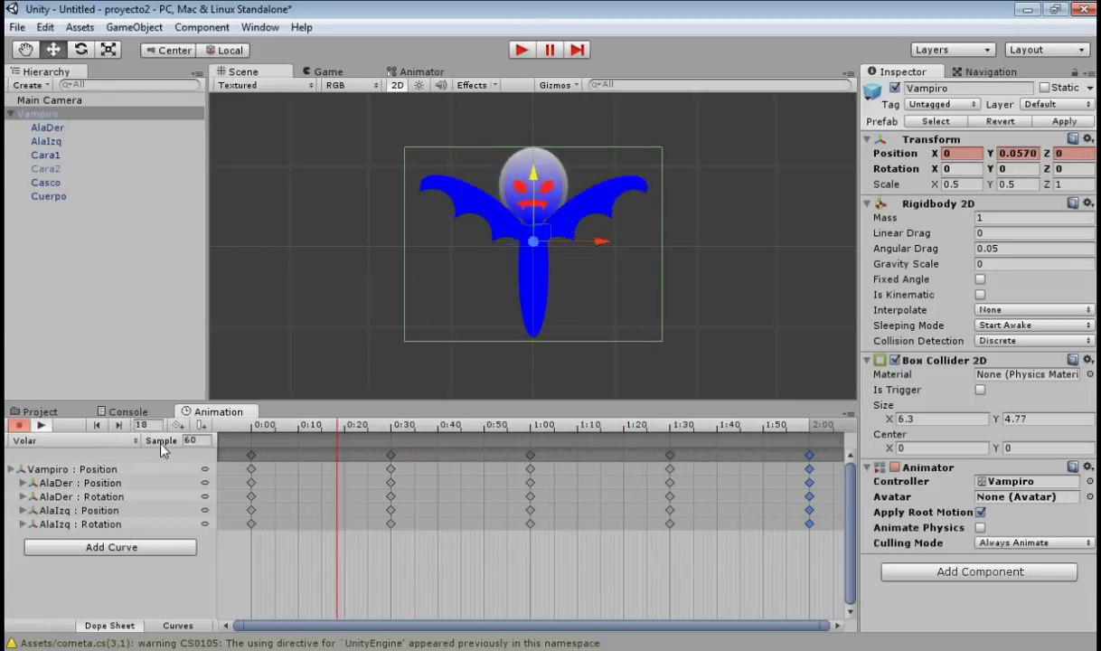
Stop recording and create a new Atacar clip saved in Assets/Animaciones
{"action": "left_click", "coordinate": [17, 426]}
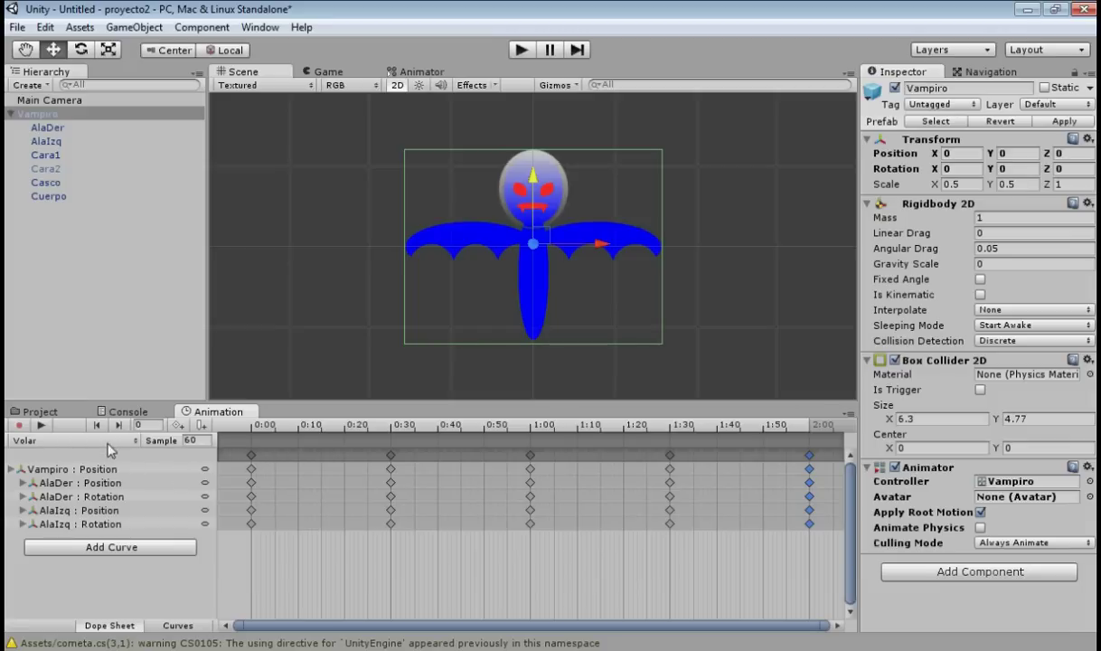
{"action": "left_click", "coordinate": [123, 442]}
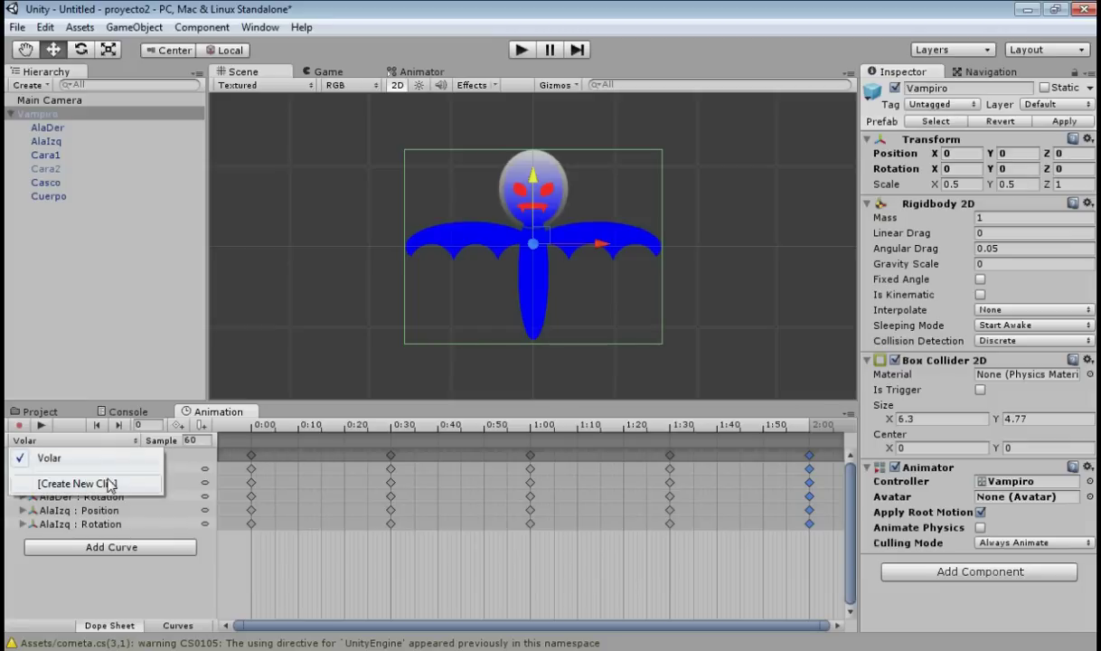
{"action": "left_click", "coordinate": [108, 484]}
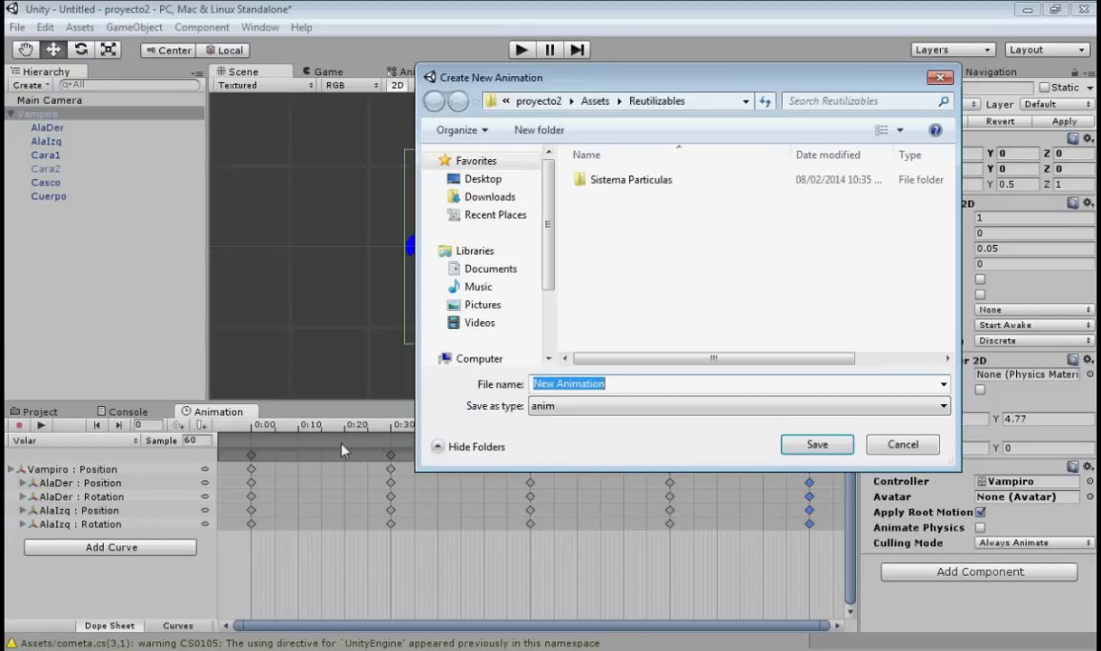
{"action": "left_click", "coordinate": [604, 106]}
{"action": "double_click", "coordinate": [617, 179]}
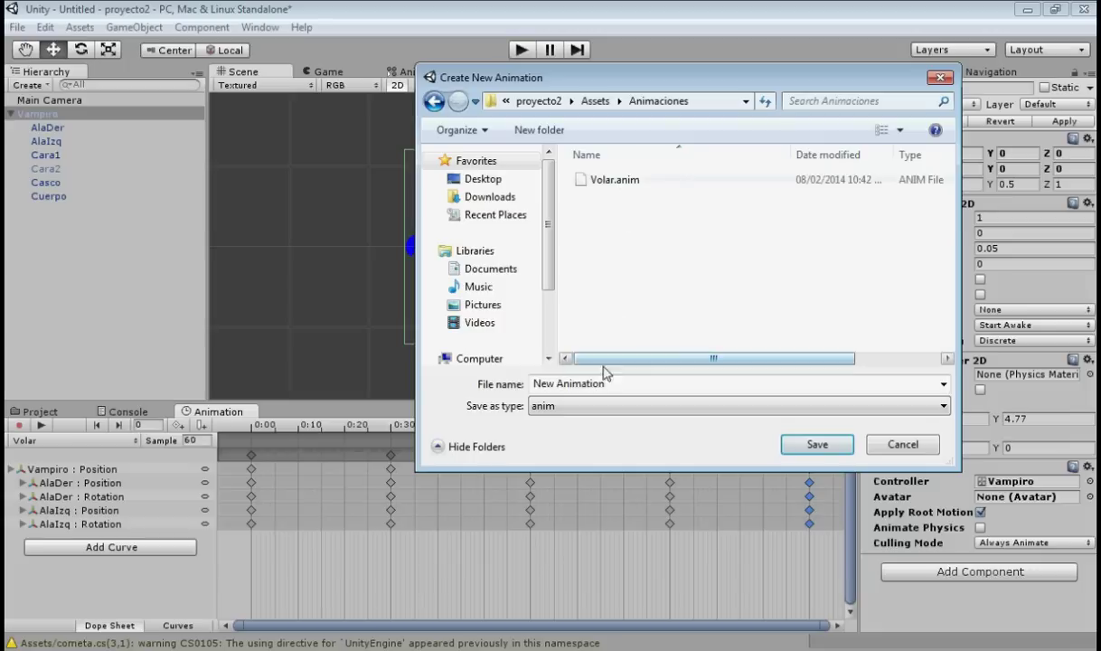
{"action": "type", "text": "Ata"}
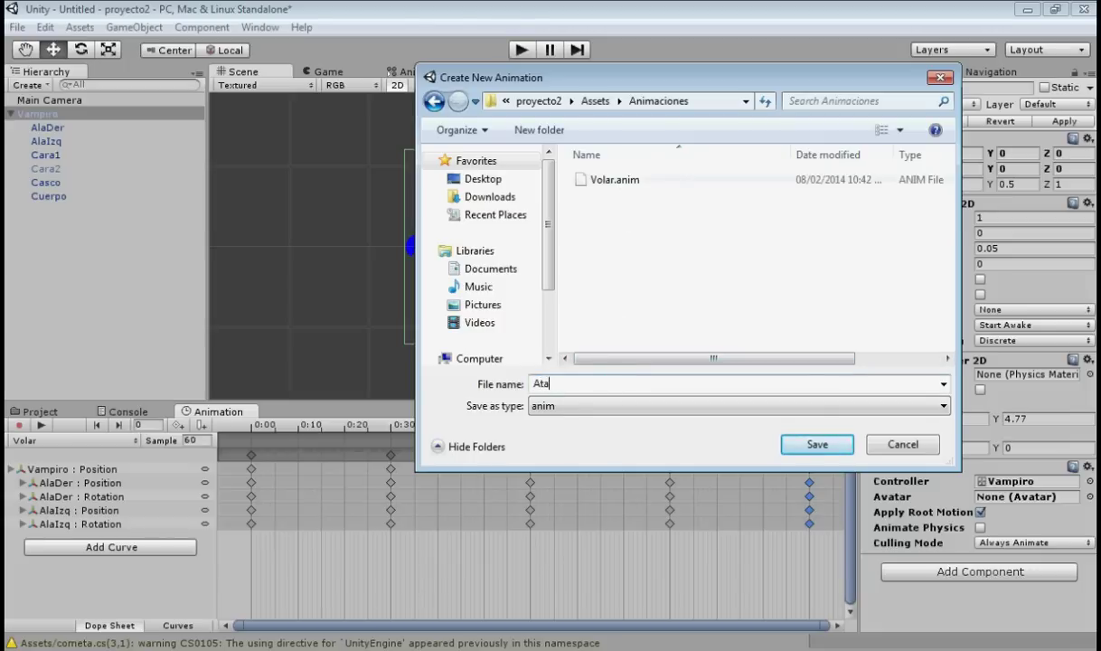
{"action": "type", "text": "car"}
{"action": "key", "text": "Return"}
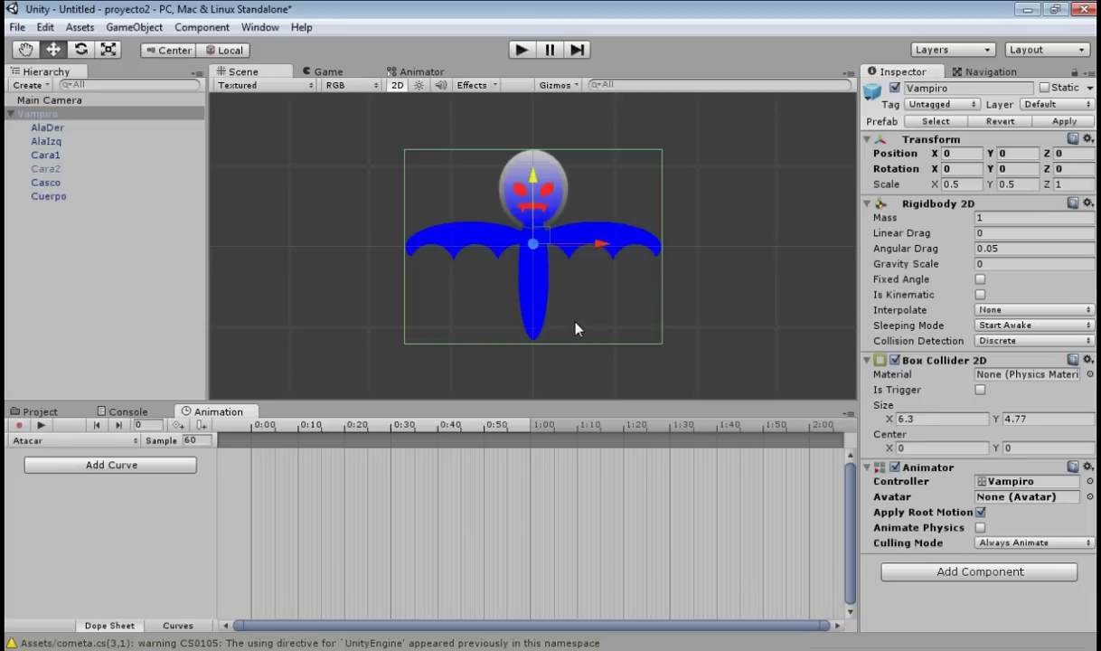
Scrub the Atacar timeline and check the AlaDer and AlaIzq wing poses
{"action": "key", "text": "ctrl+shift+p"}
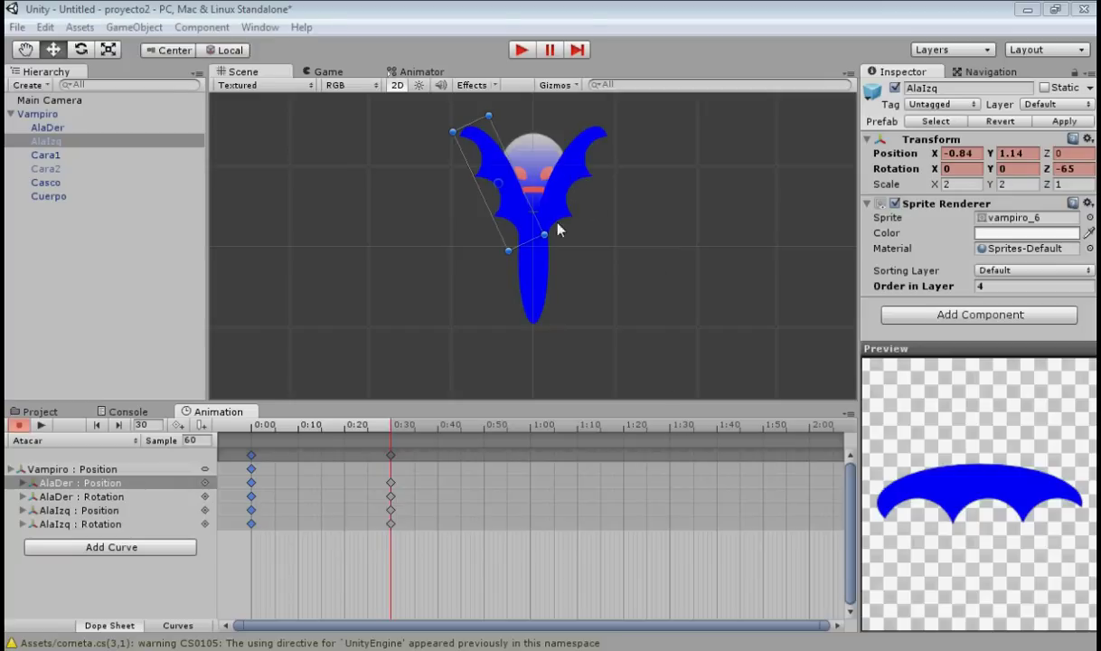
{"action": "mouse_move", "coordinate": [391, 430]}
{"action": "left_mouse_down"}
{"action": "mouse_move", "coordinate": [234, 429]}
{"action": "mouse_move", "coordinate": [391, 446]}
{"action": "left_mouse_up"}
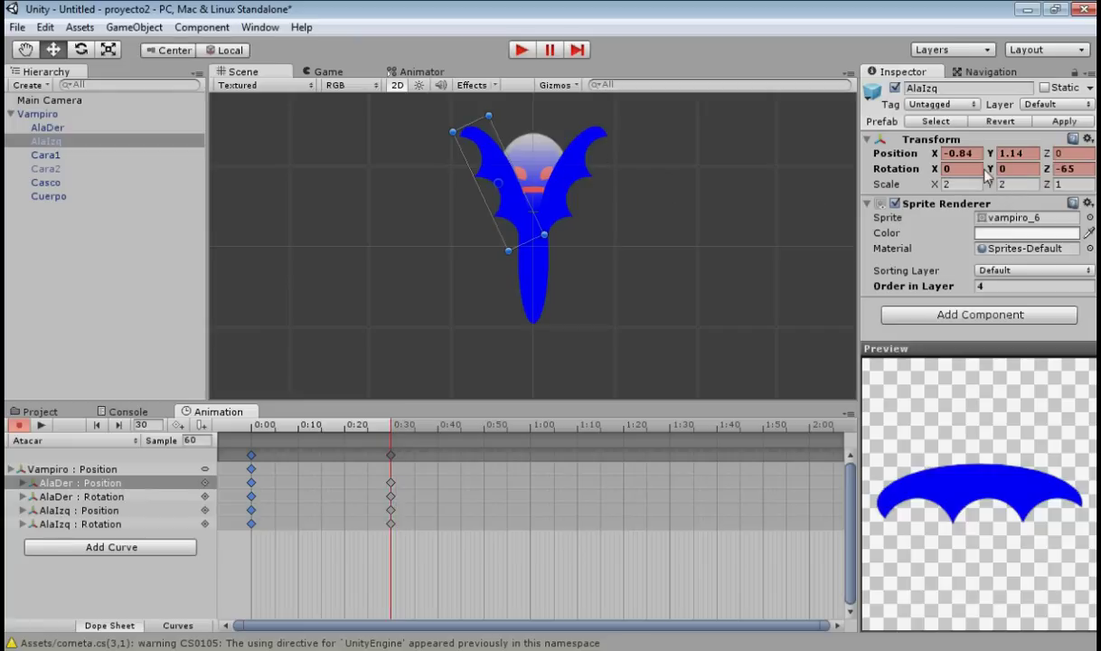
{"action": "left_click", "coordinate": [80, 483]}
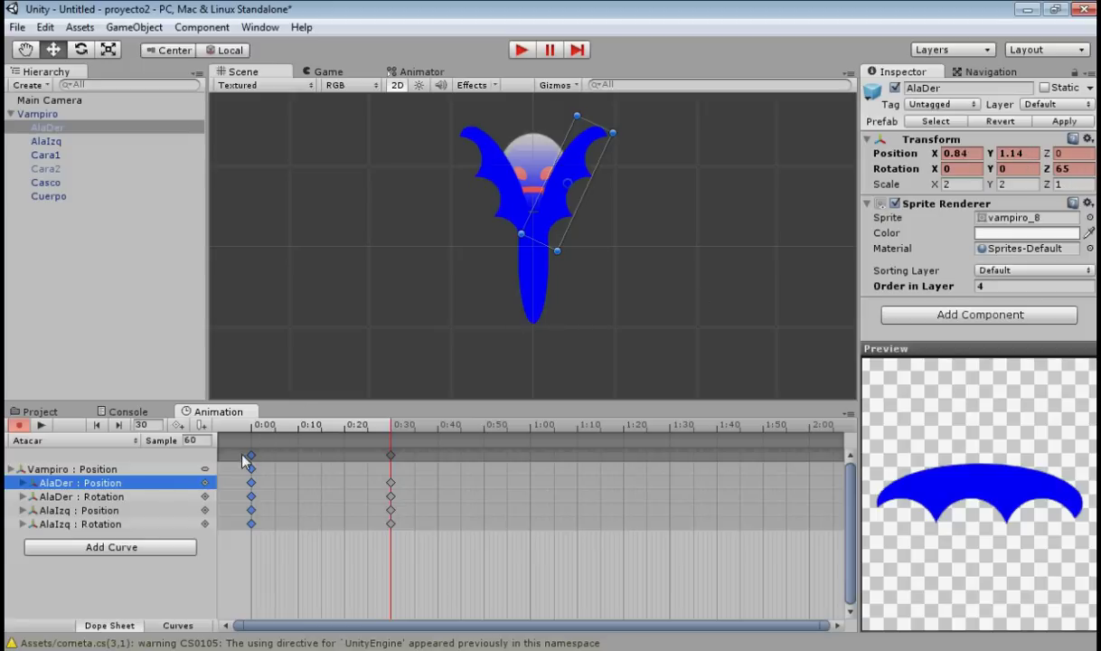
{"action": "left_click", "coordinate": [186, 512]}
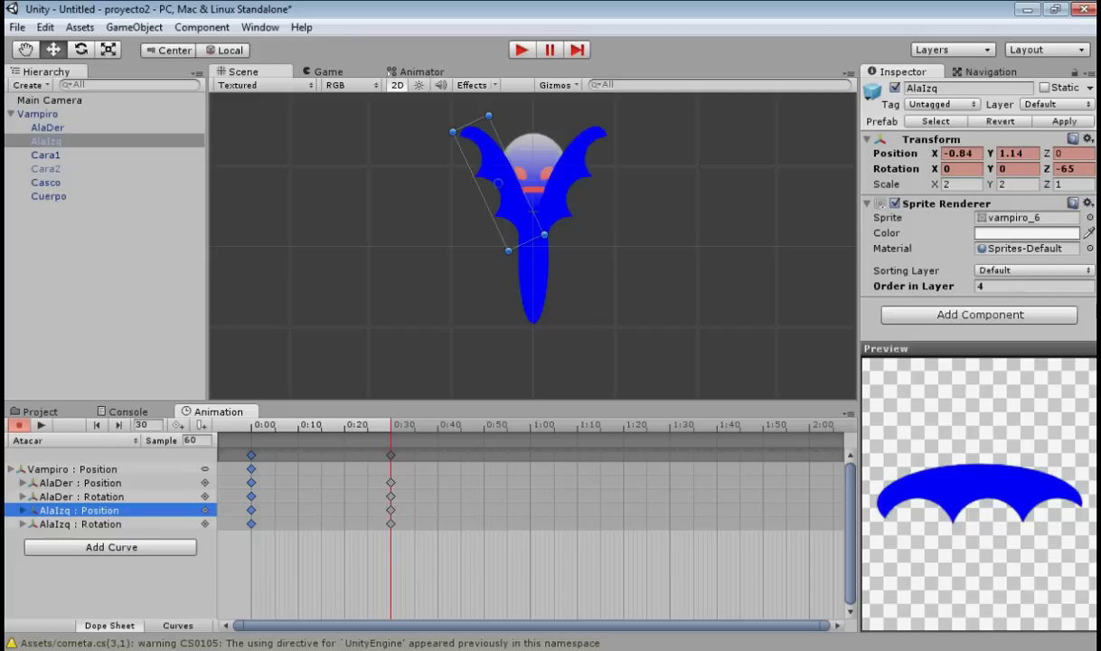
{"action": "left_click", "coordinate": [56, 194]}
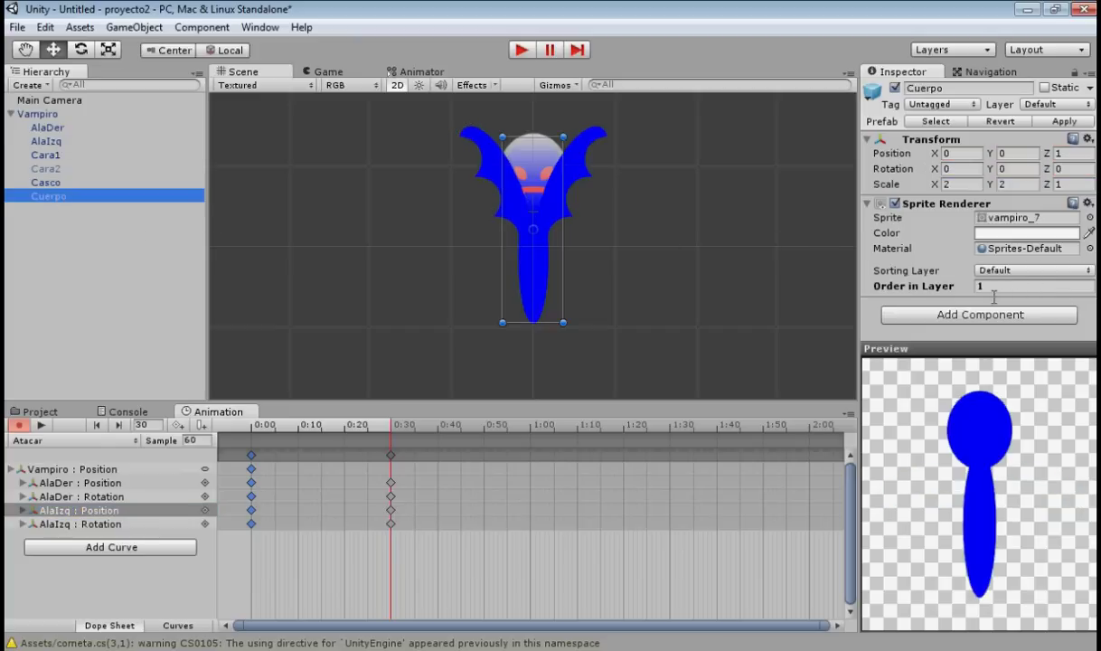
{"action": "left_click", "coordinate": [49, 180]}
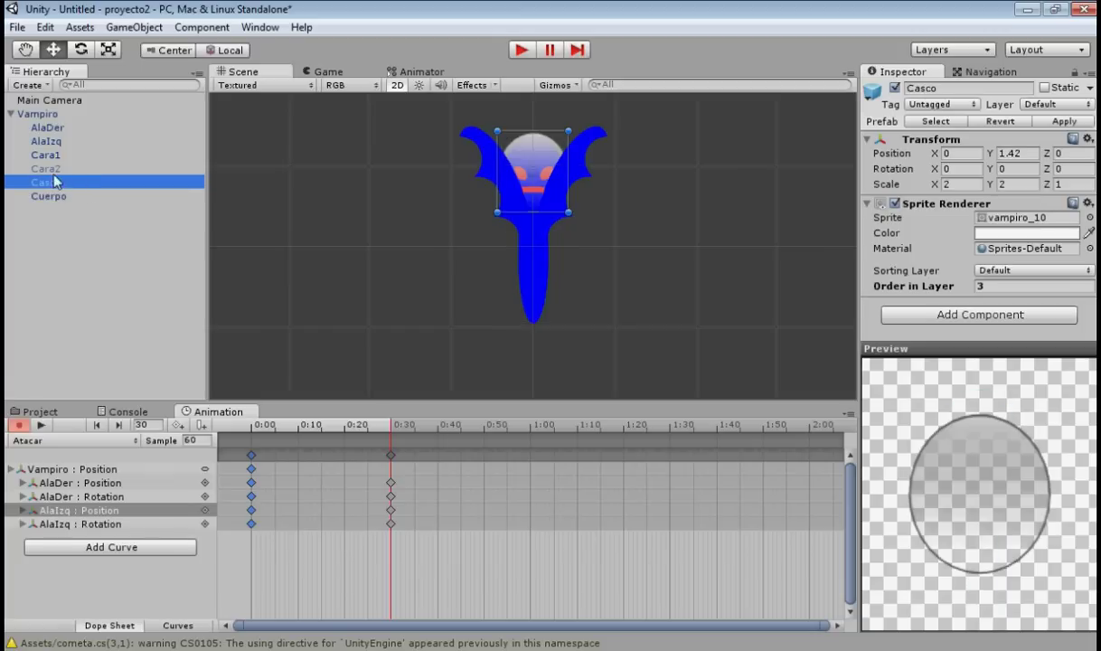
{"action": "left_click", "coordinate": [55, 170]}
{"action": "left_click", "coordinate": [55, 155]}
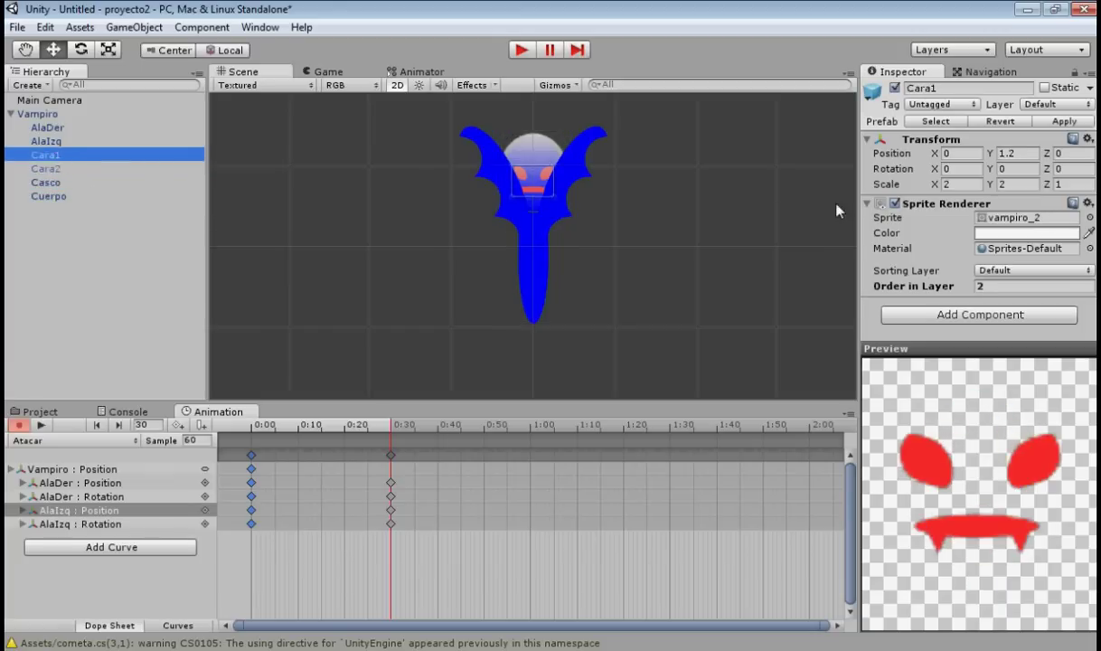
{"action": "left_click", "coordinate": [50, 141]}
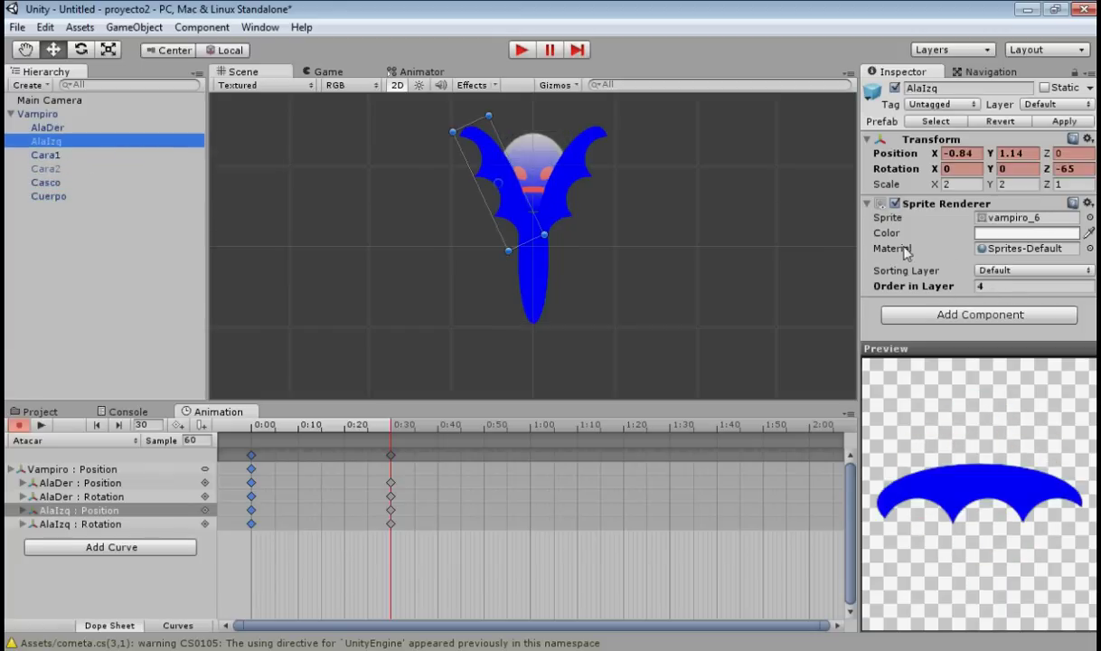
{"action": "left_click", "coordinate": [973, 288]}
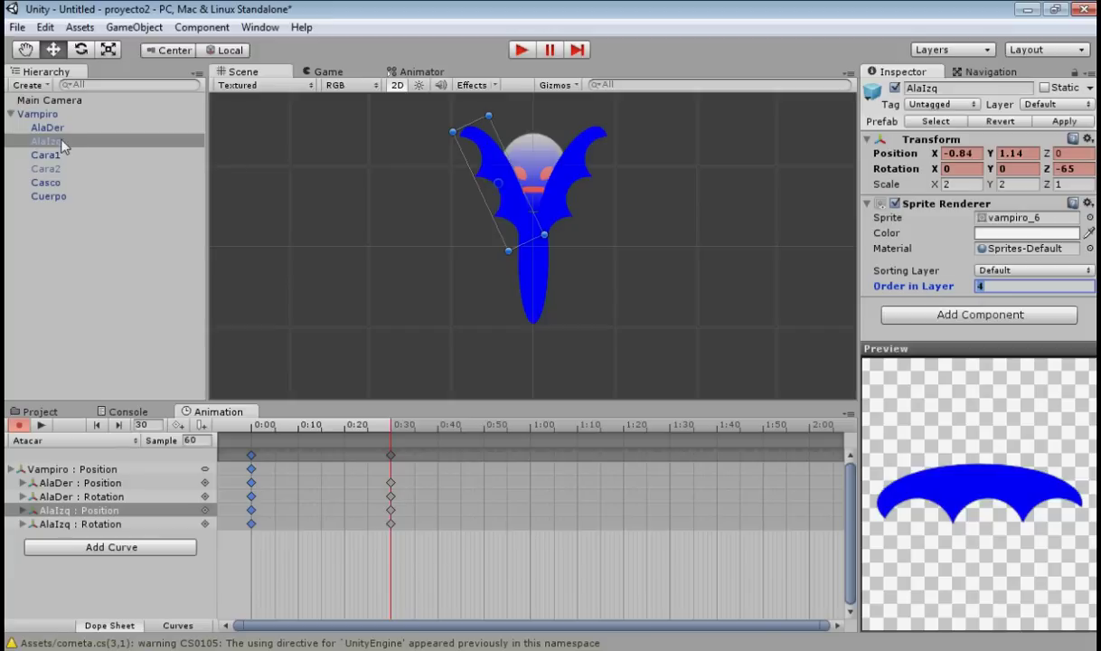
{"action": "left_click", "coordinate": [56, 128]}
{"action": "left_click", "coordinate": [999, 287]}
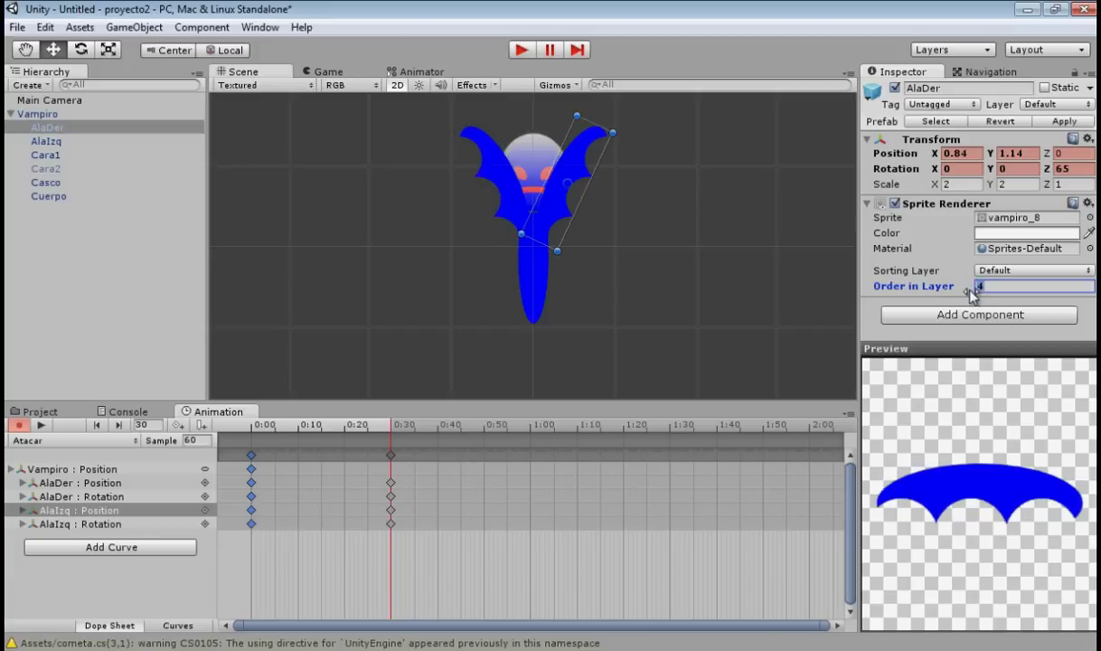
{"action": "left_click", "coordinate": [714, 228]}
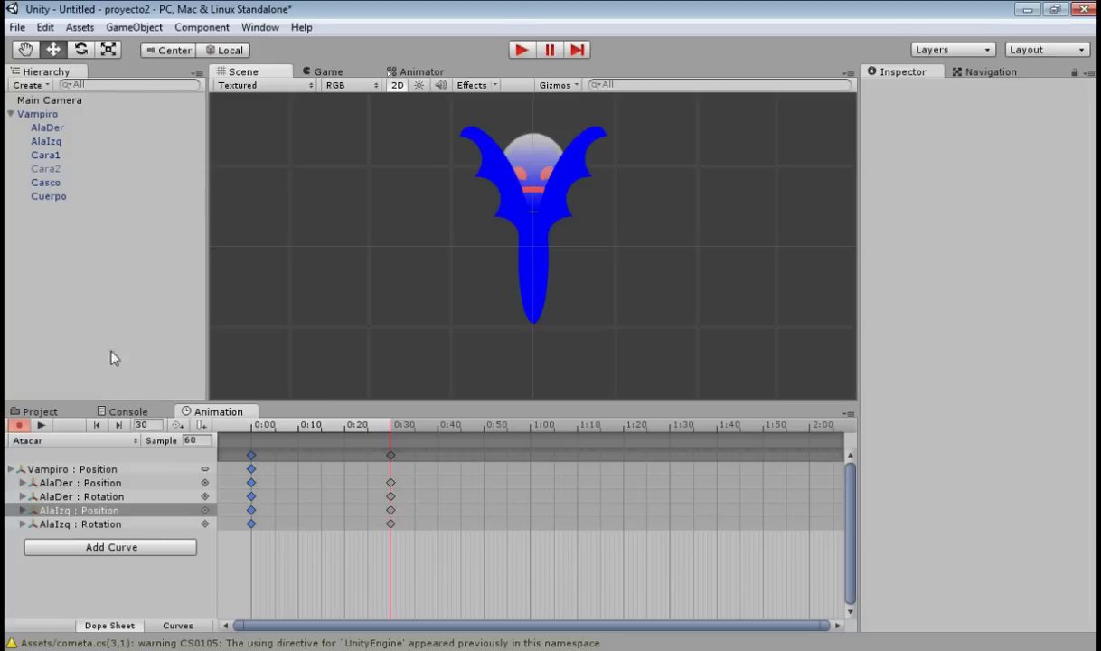
Turn off Record, then play and stop a preview of the Atacar animation
{"action": "left_click", "coordinate": [113, 470]}
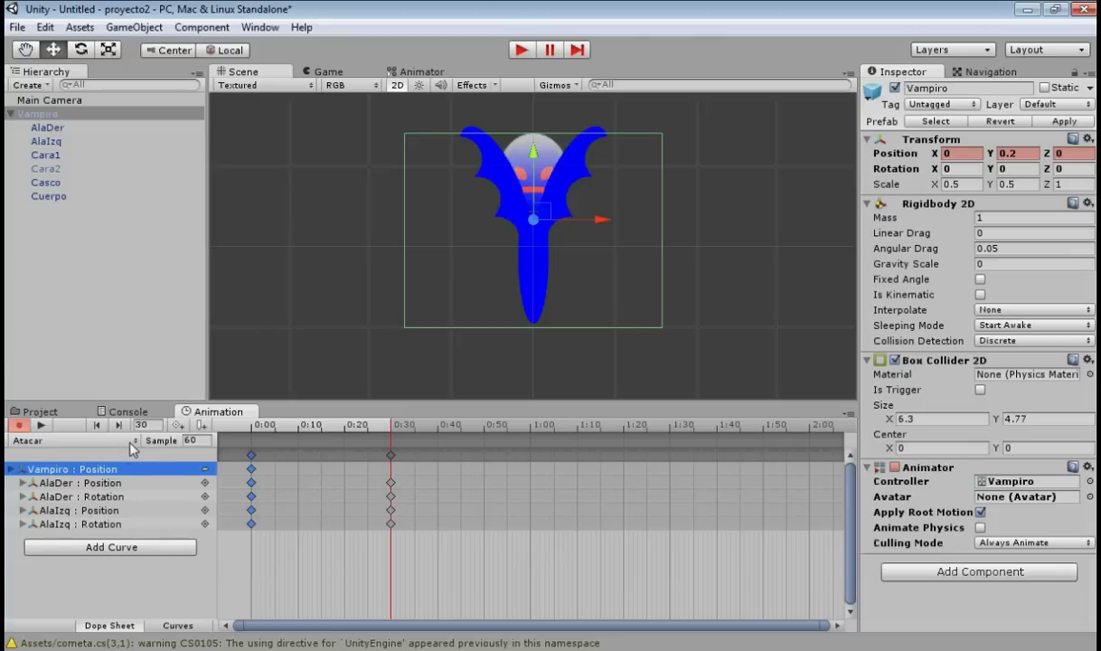
{"action": "left_click", "coordinate": [20, 426]}
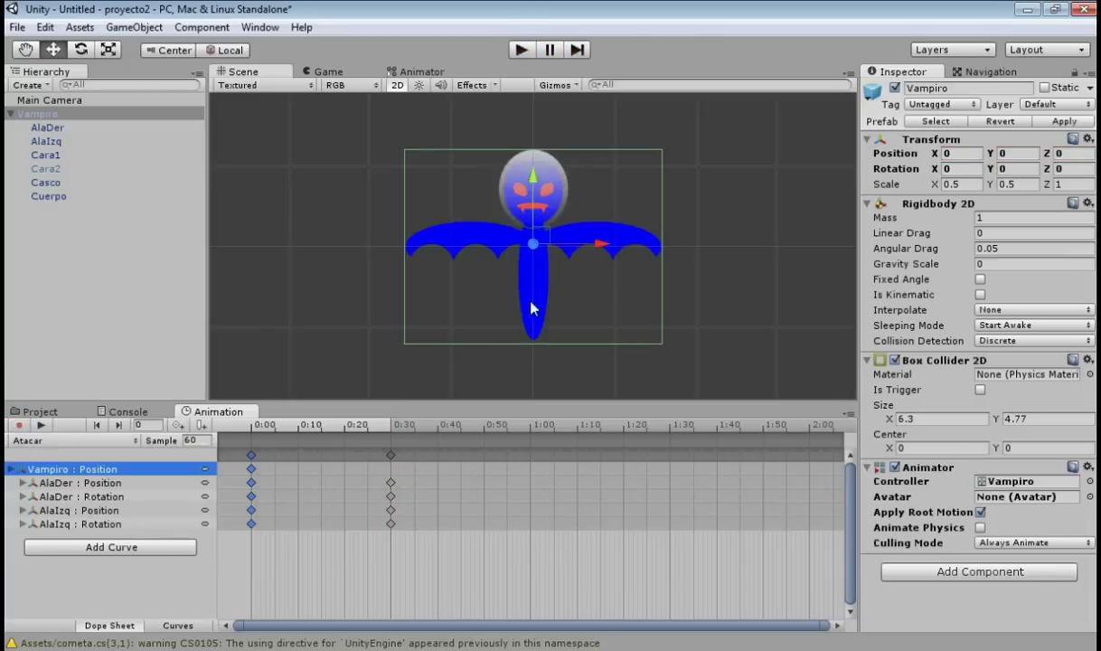
{"action": "left_click", "coordinate": [40, 426]}
{"action": "left_click", "coordinate": [40, 425]}
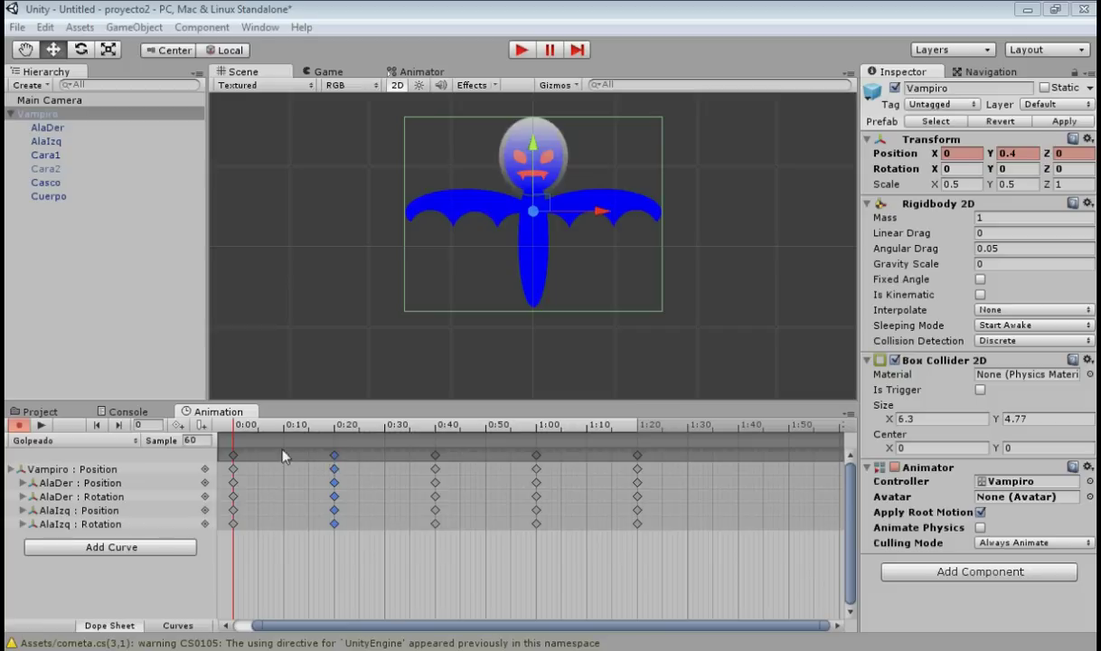
Inspect the wing poses at 0:20, confirming AlaIzq's rotation -25 and height 0.73
{"action": "left_click", "coordinate": [334, 461]}
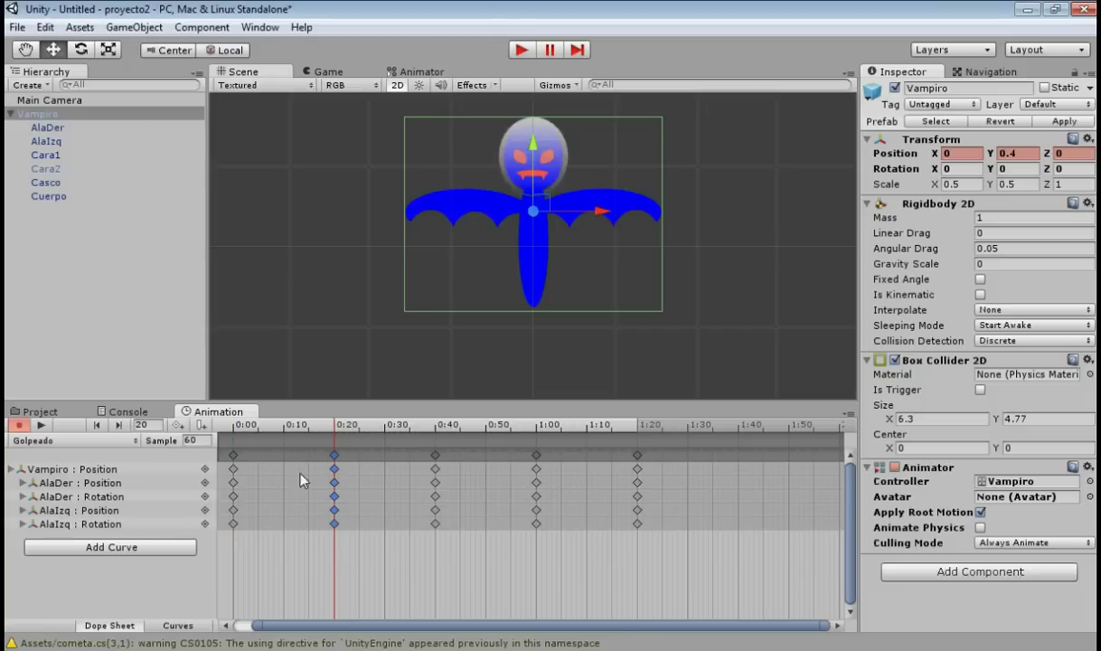
{"action": "left_click", "coordinate": [81, 477]}
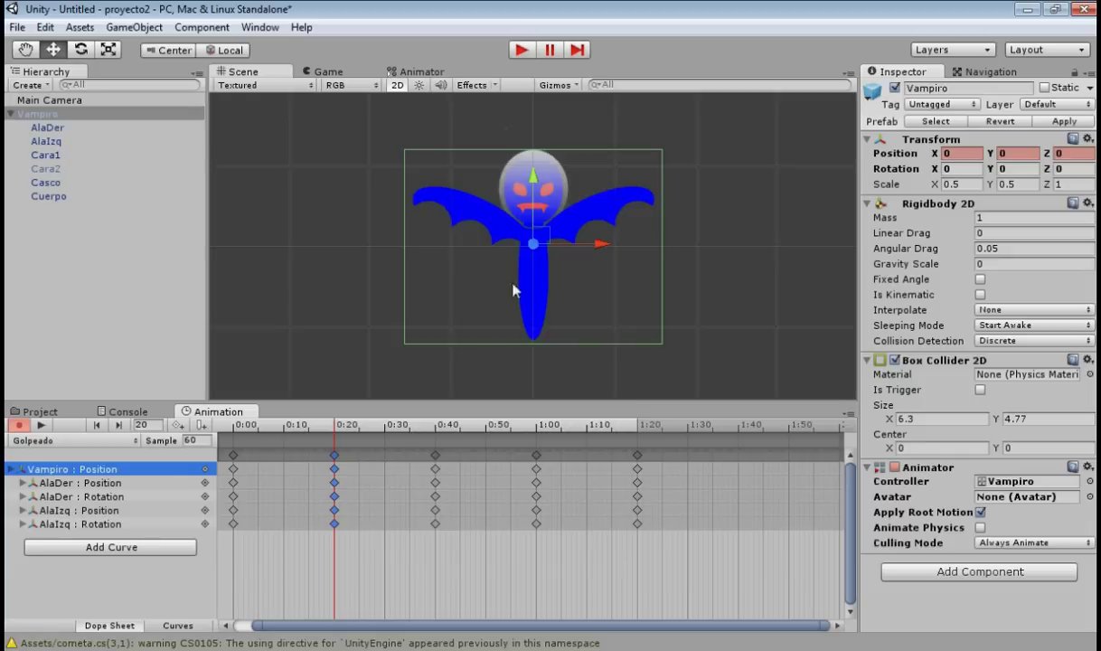
{"action": "left_click", "coordinate": [128, 482]}
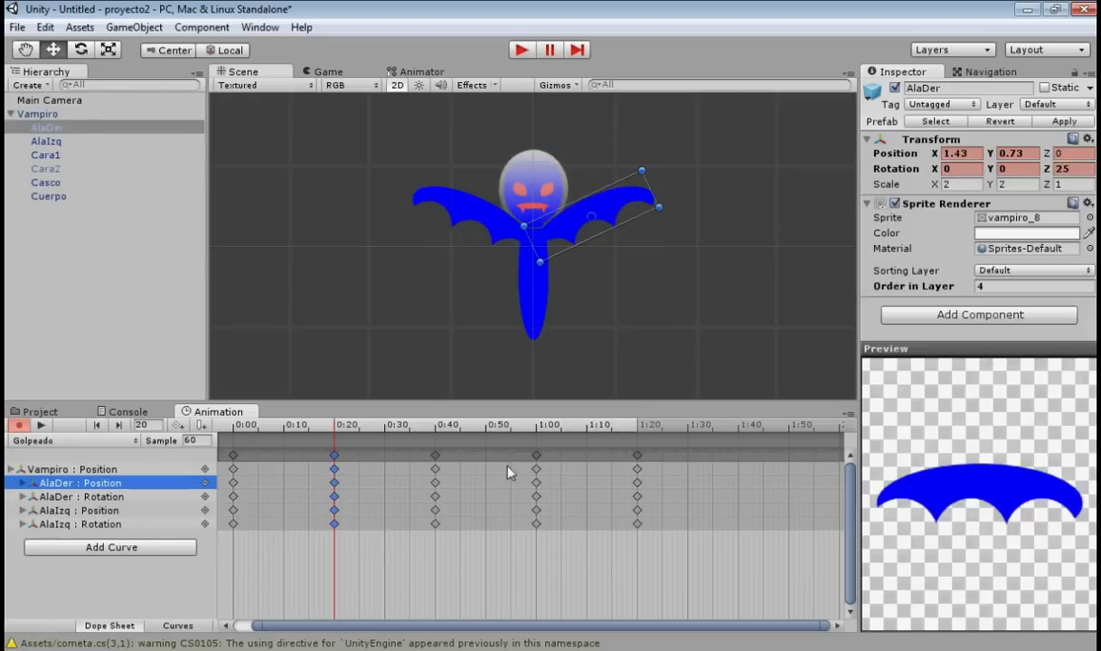
{"action": "left_click", "coordinate": [82, 510]}
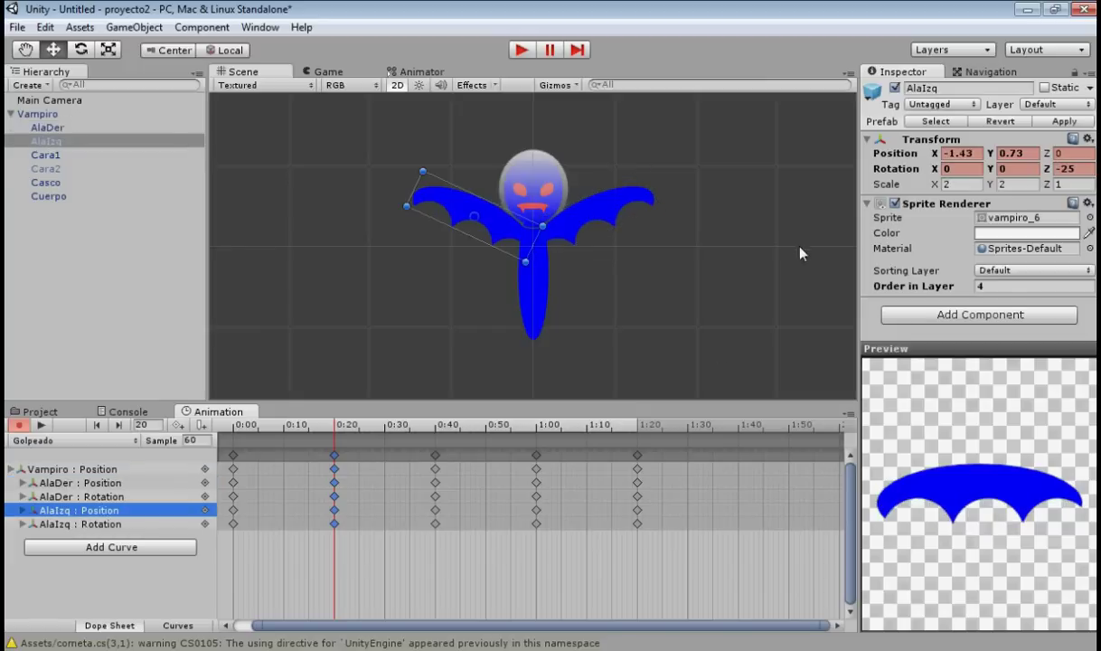
{"action": "left_click", "coordinate": [1030, 167]}
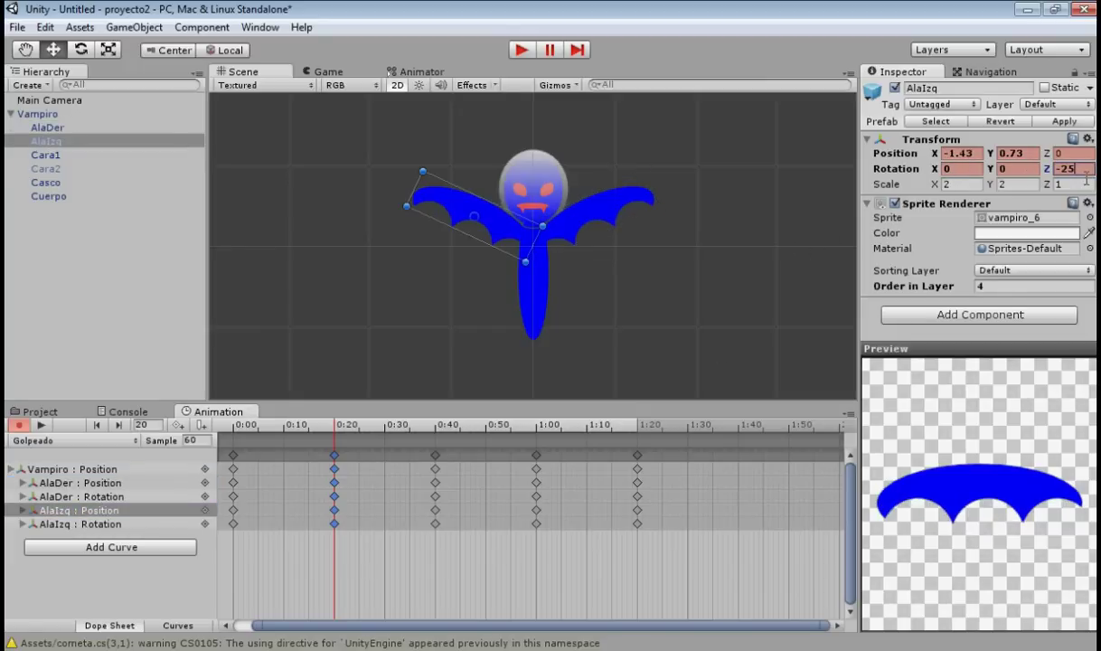
{"action": "key", "text": "Tab"}
{"action": "left_click", "coordinate": [1031, 156]}
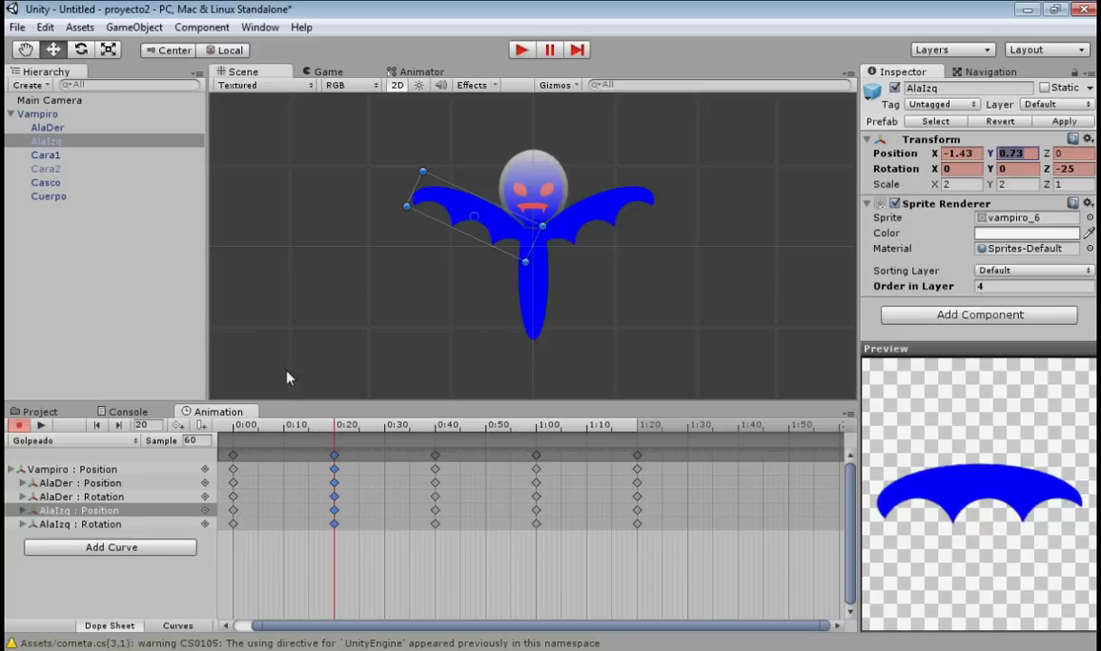
Step through the Golpeado keyframes at 0:00, 1:00, 0:20 and 0:40 to review the poses
{"action": "left_click", "coordinate": [435, 455]}
{"action": "left_click", "coordinate": [234, 454]}
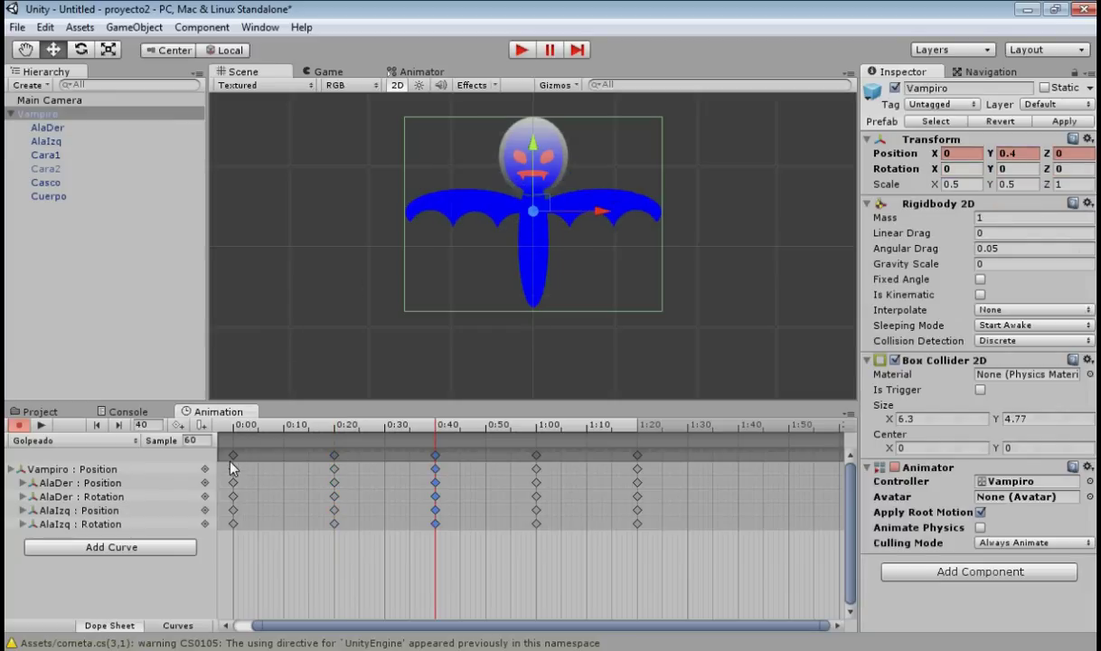
{"action": "left_click", "coordinate": [536, 456]}
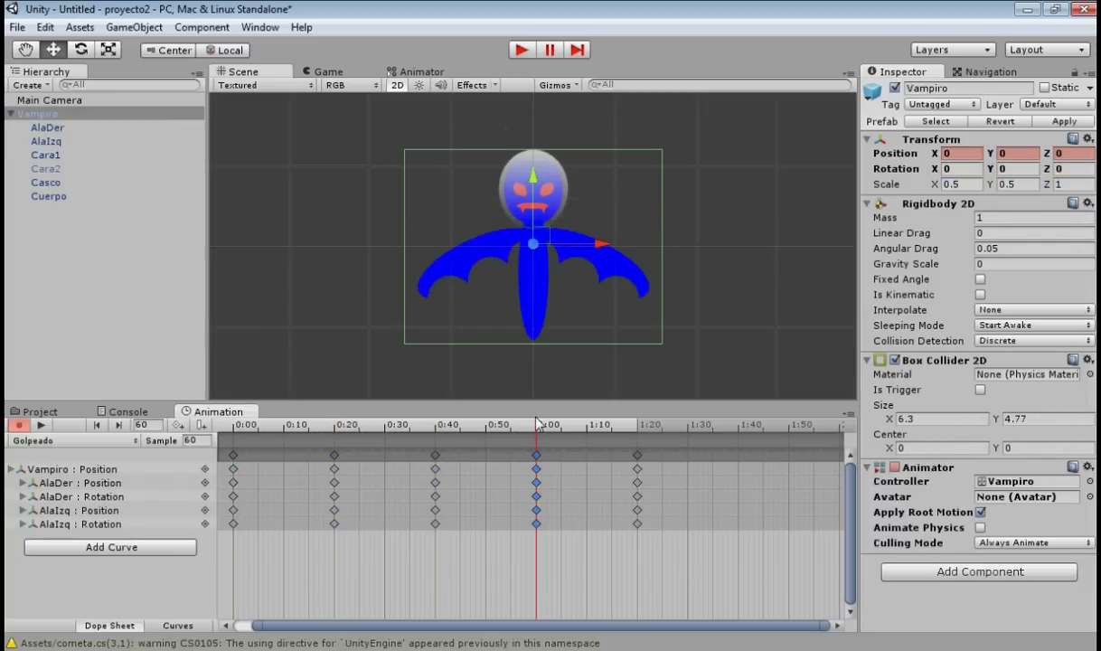
{"action": "left_click", "coordinate": [89, 470]}
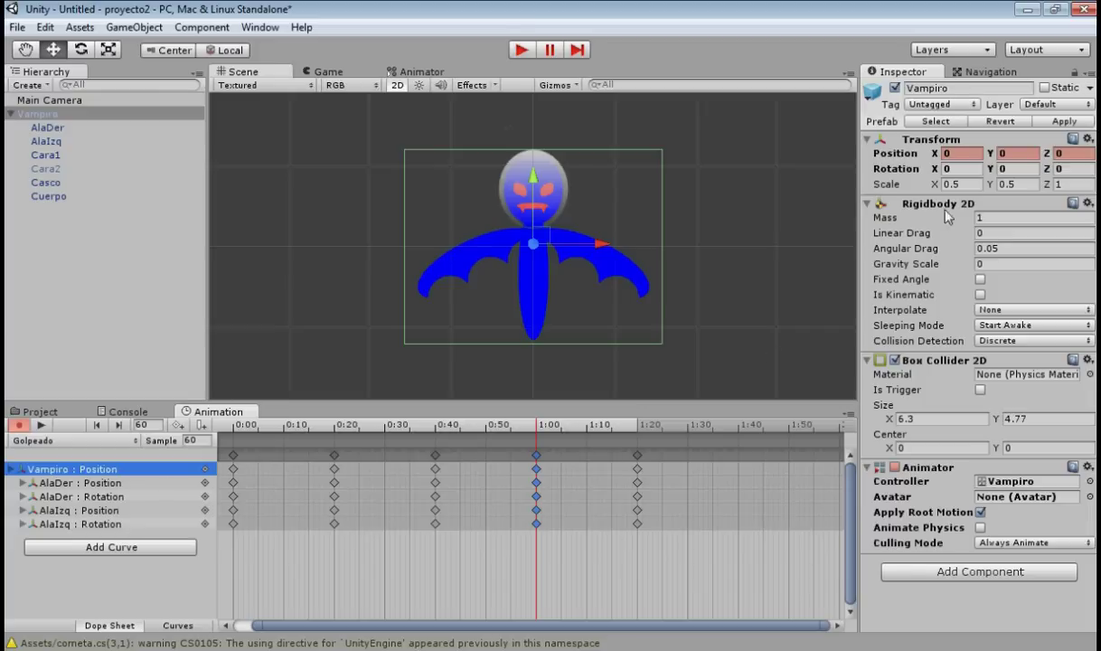
{"action": "left_click", "coordinate": [335, 456]}
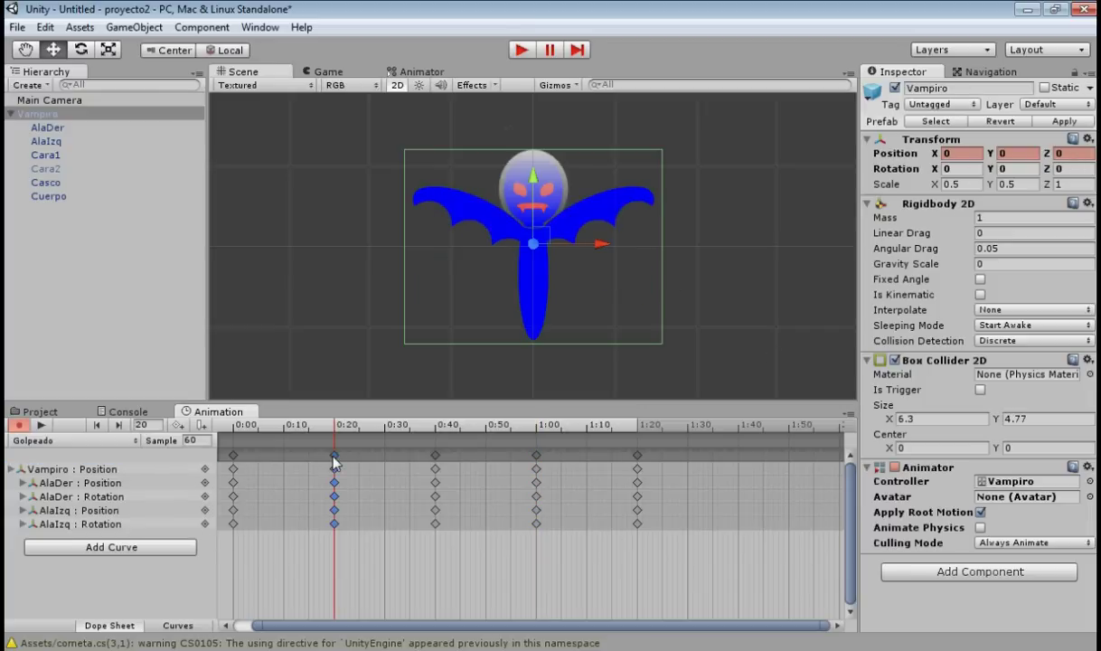
{"action": "left_click", "coordinate": [434, 458]}
{"action": "left_click", "coordinate": [233, 456]}
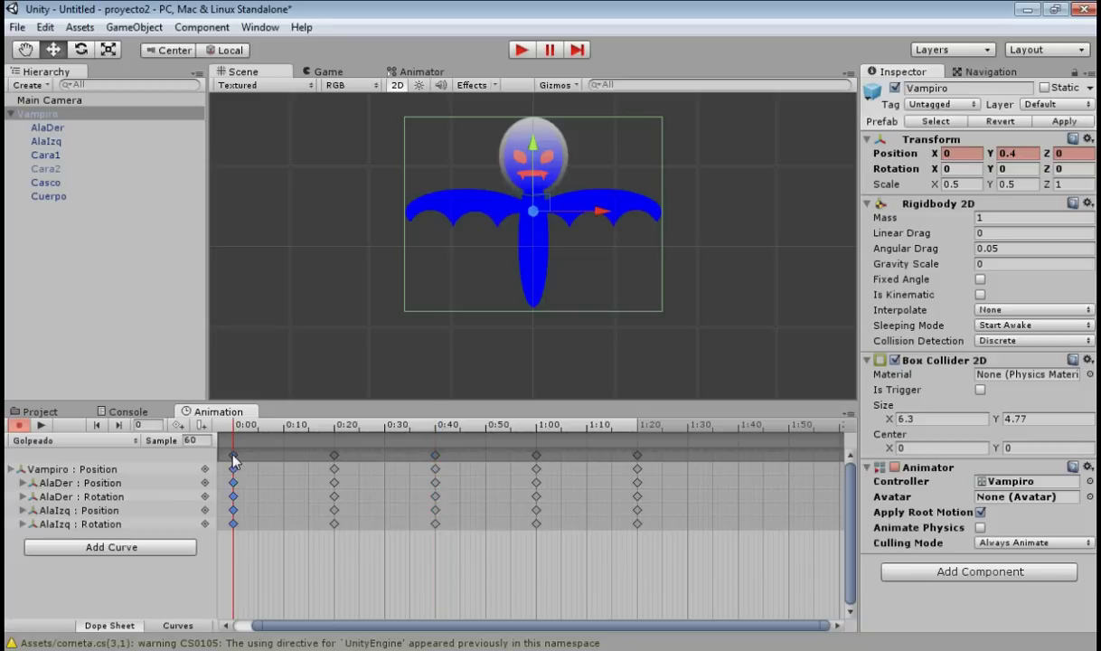
{"action": "left_click", "coordinate": [335, 457]}
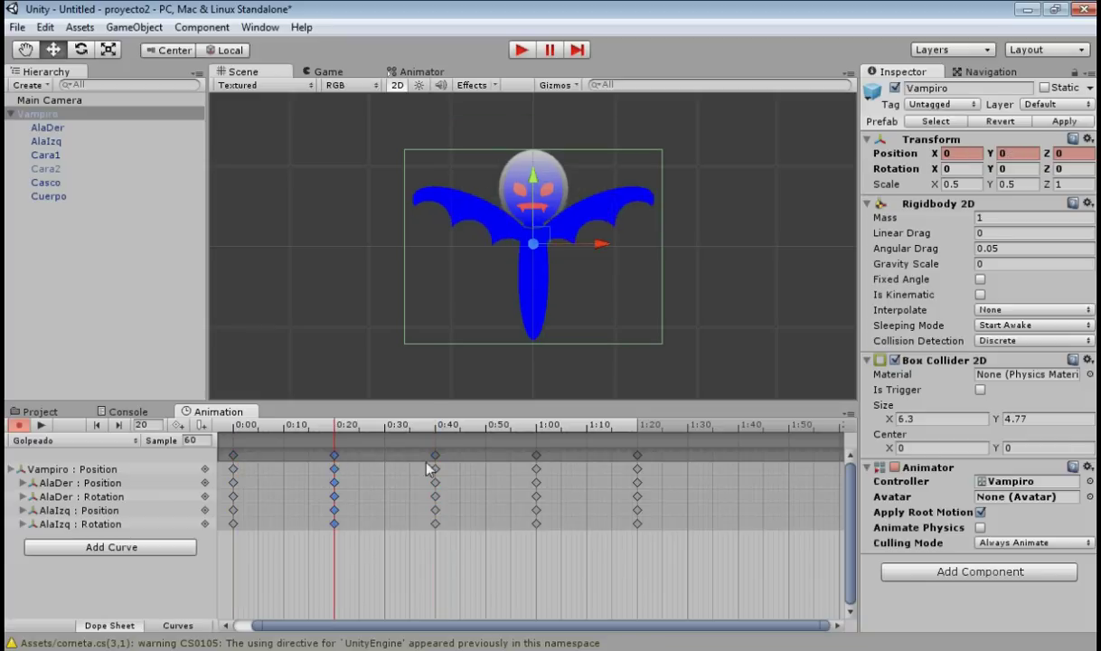
{"action": "left_click", "coordinate": [538, 457]}
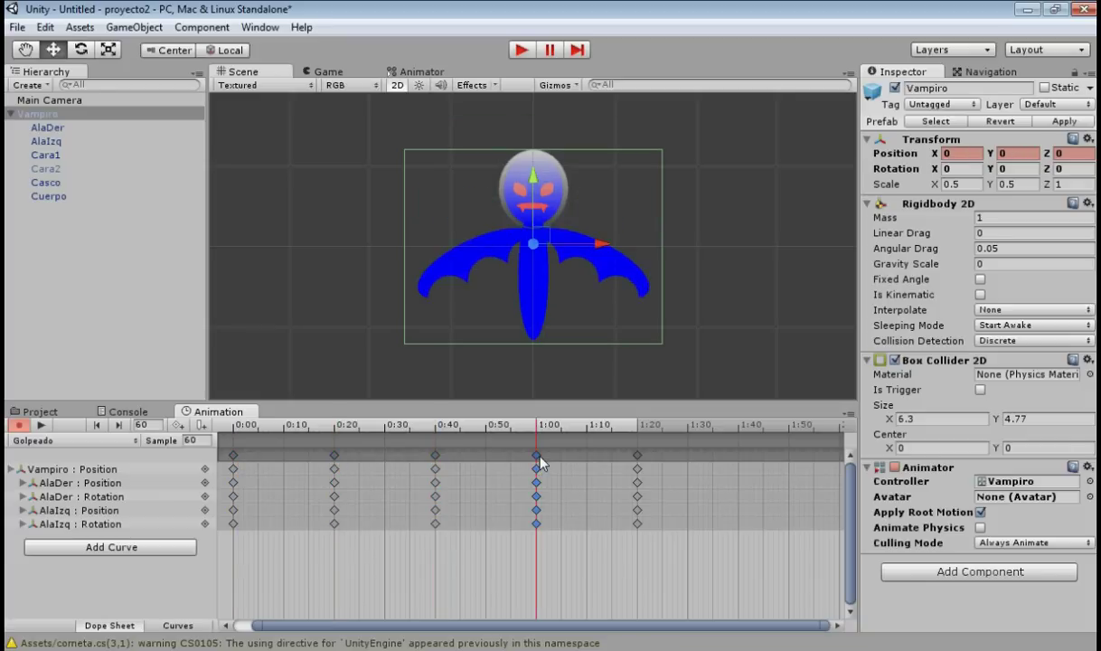
At 1:00, set AlaIzq's Z rotation to 25, then review 1:20 and return to 0:00
{"action": "left_click", "coordinate": [79, 485]}
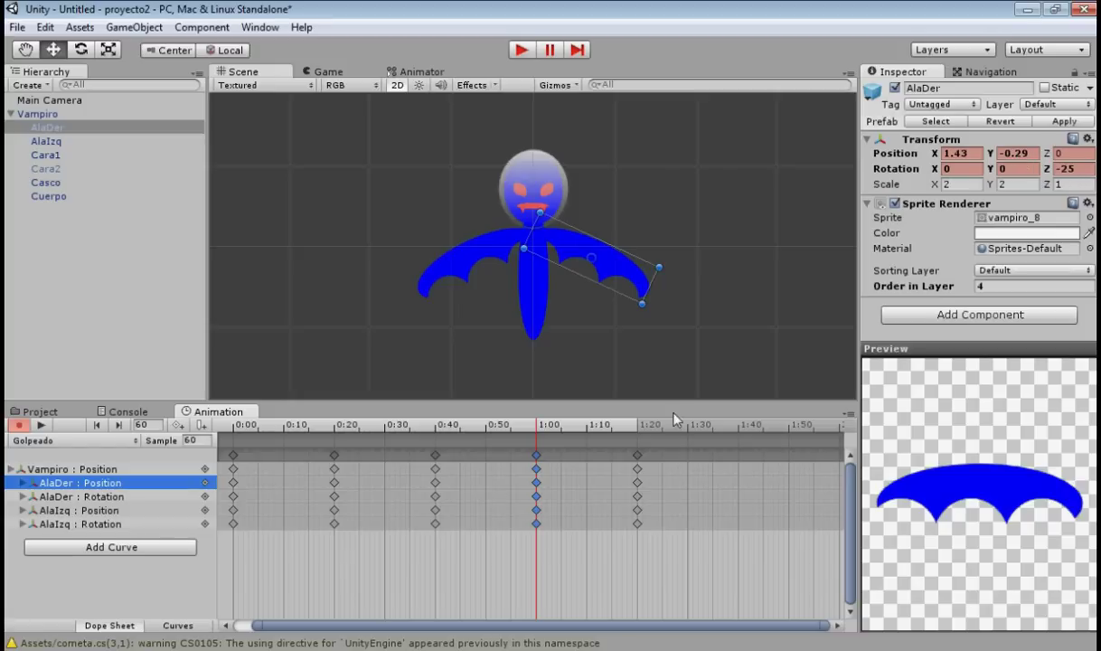
{"action": "left_click", "coordinate": [97, 511]}
{"action": "left_click", "coordinate": [1014, 153]}
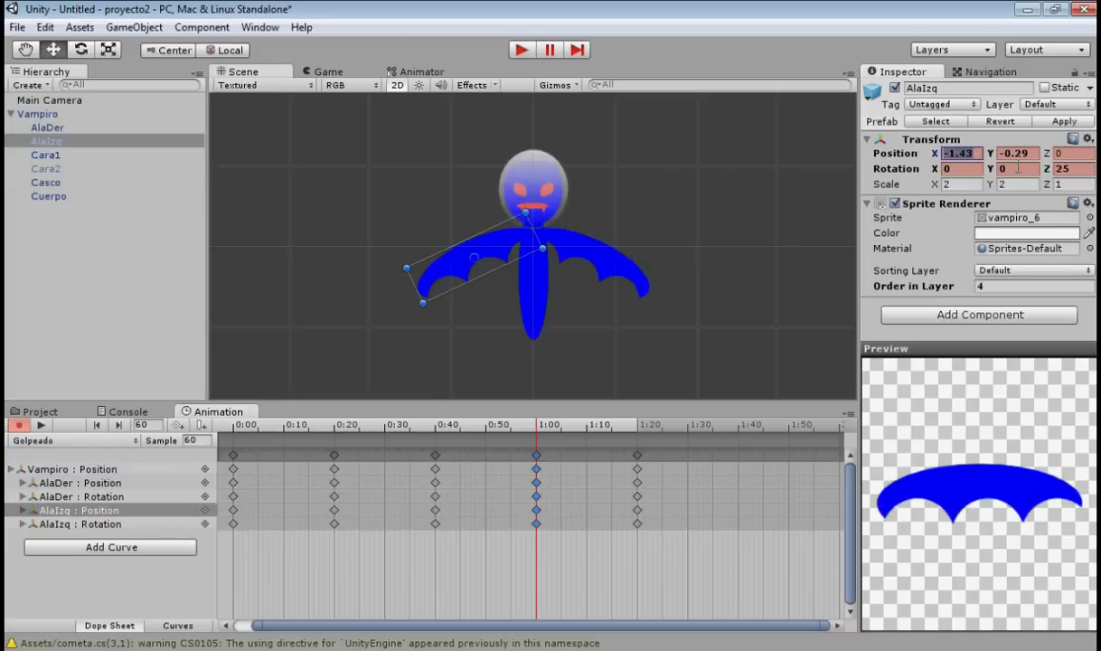
{"action": "left_click", "coordinate": [1081, 169]}
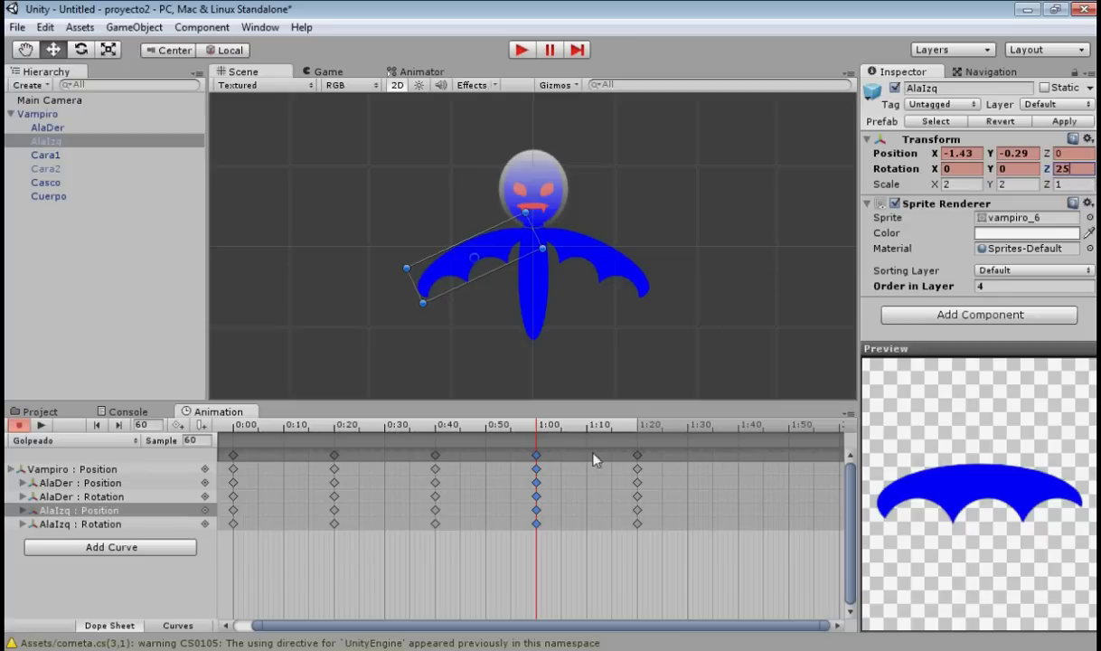
{"action": "left_click", "coordinate": [636, 455]}
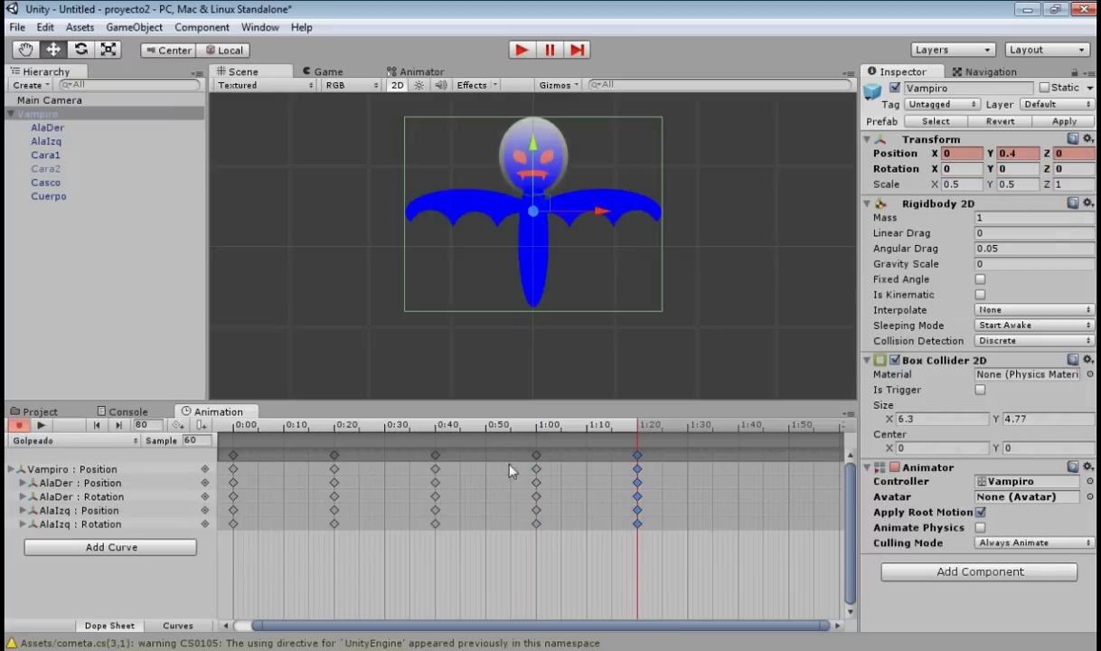
{"action": "left_click", "coordinate": [537, 456]}
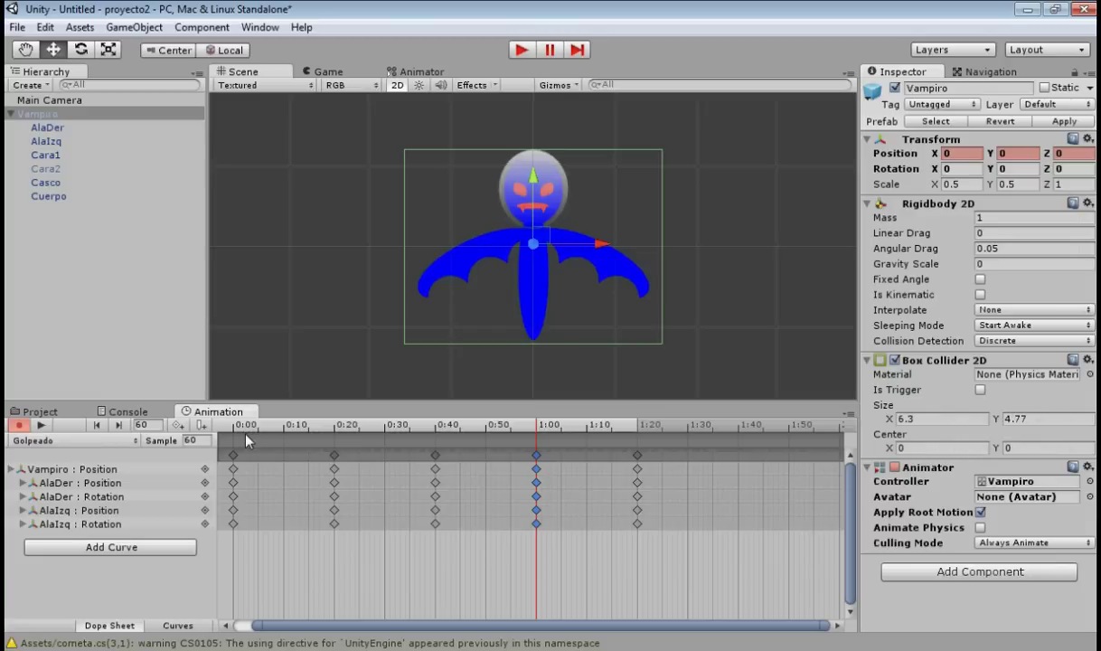
{"action": "left_click", "coordinate": [232, 455]}
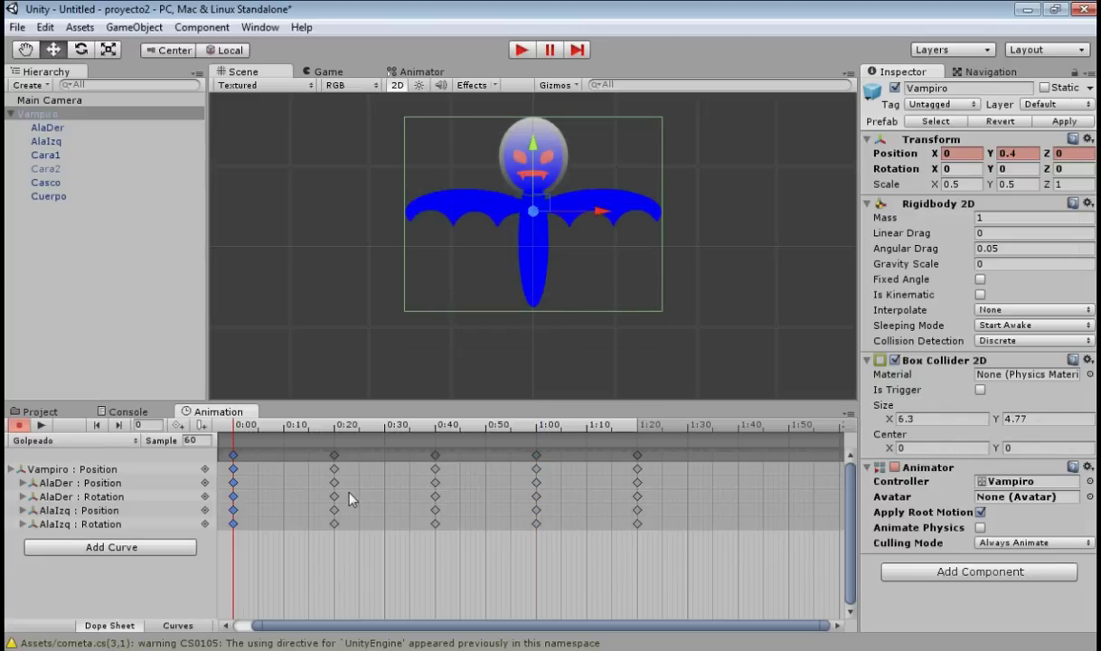
At frame 0, key Cara1 hidden and Cara2 visible, then play the Golpeado preview
{"action": "left_click", "coordinate": [61, 170]}
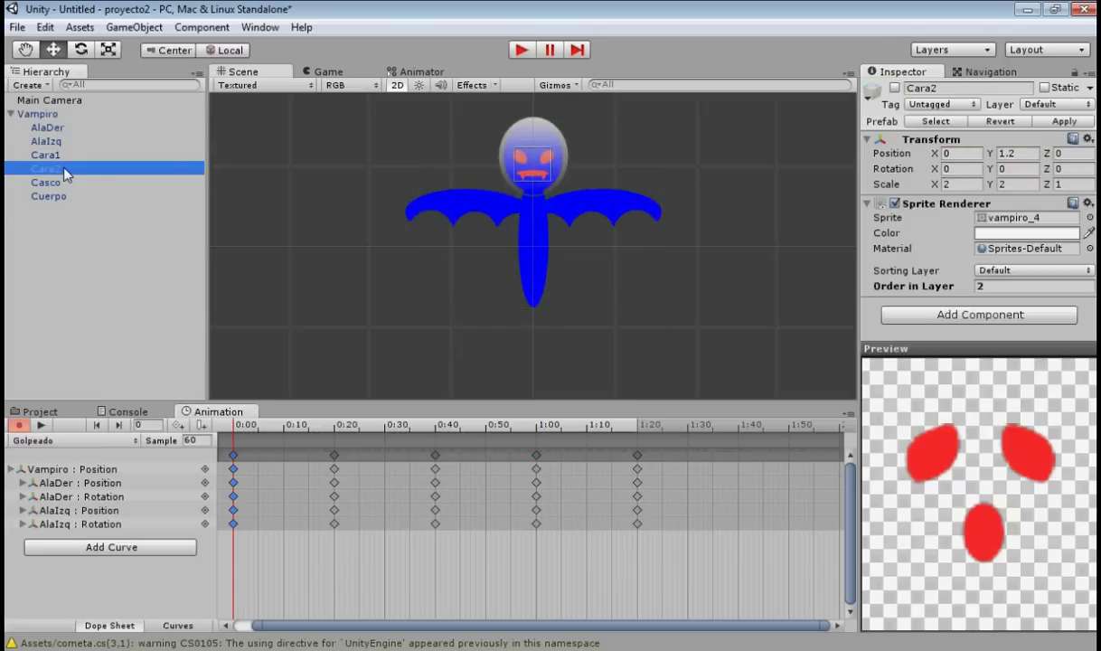
{"action": "left_click", "coordinate": [234, 458]}
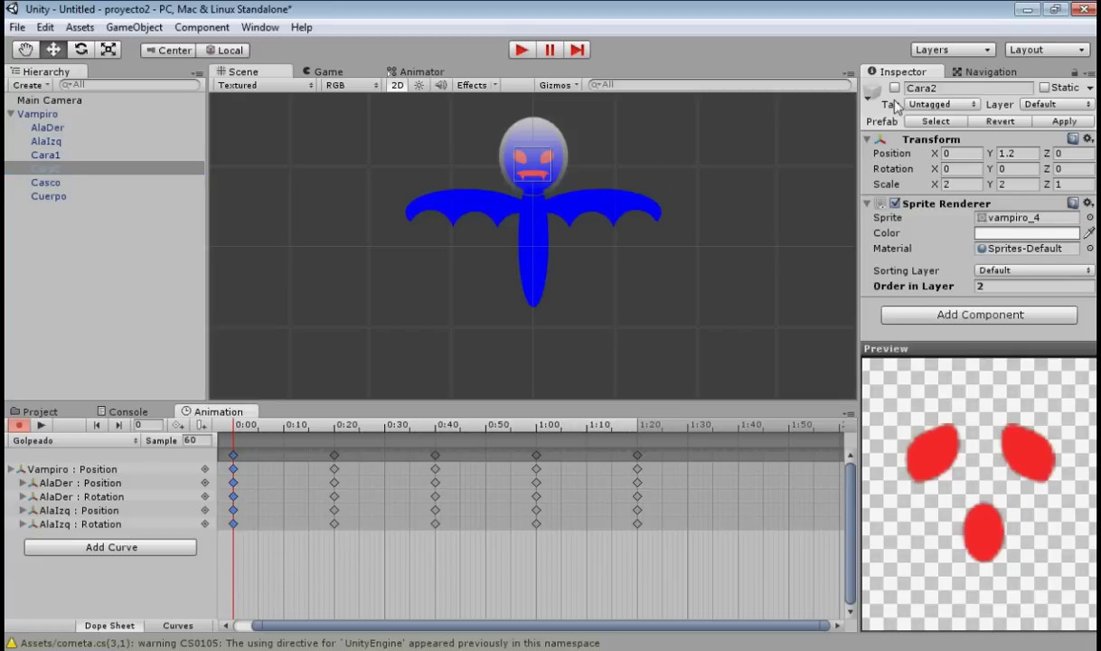
{"action": "left_click", "coordinate": [51, 156]}
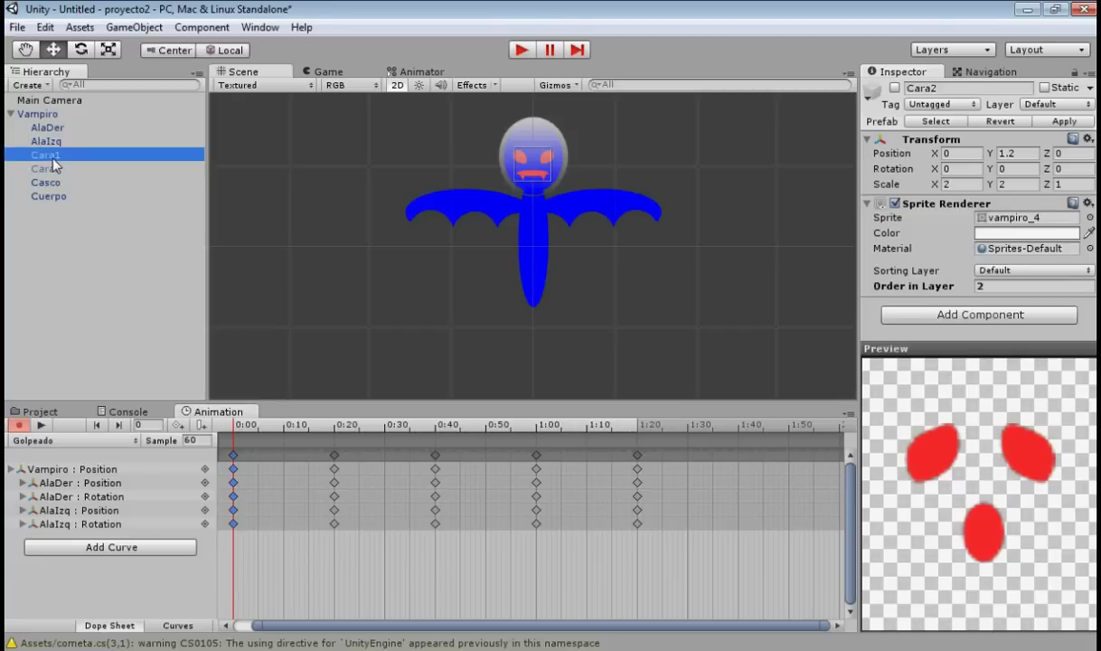
{"action": "left_click", "coordinate": [895, 87]}
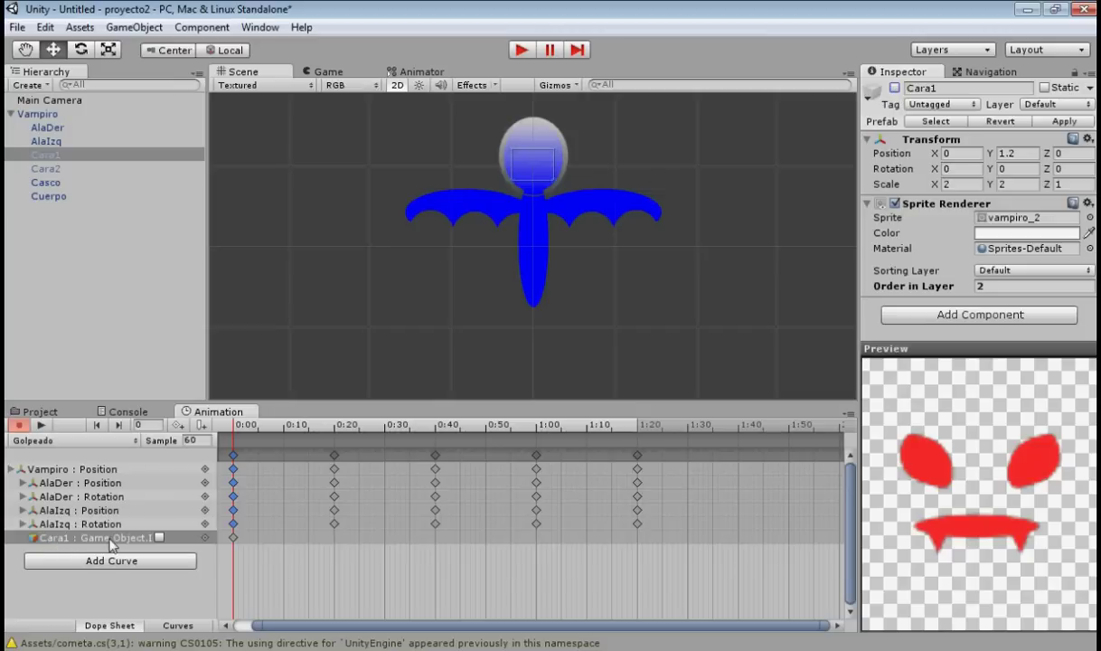
{"action": "left_click", "coordinate": [47, 168]}
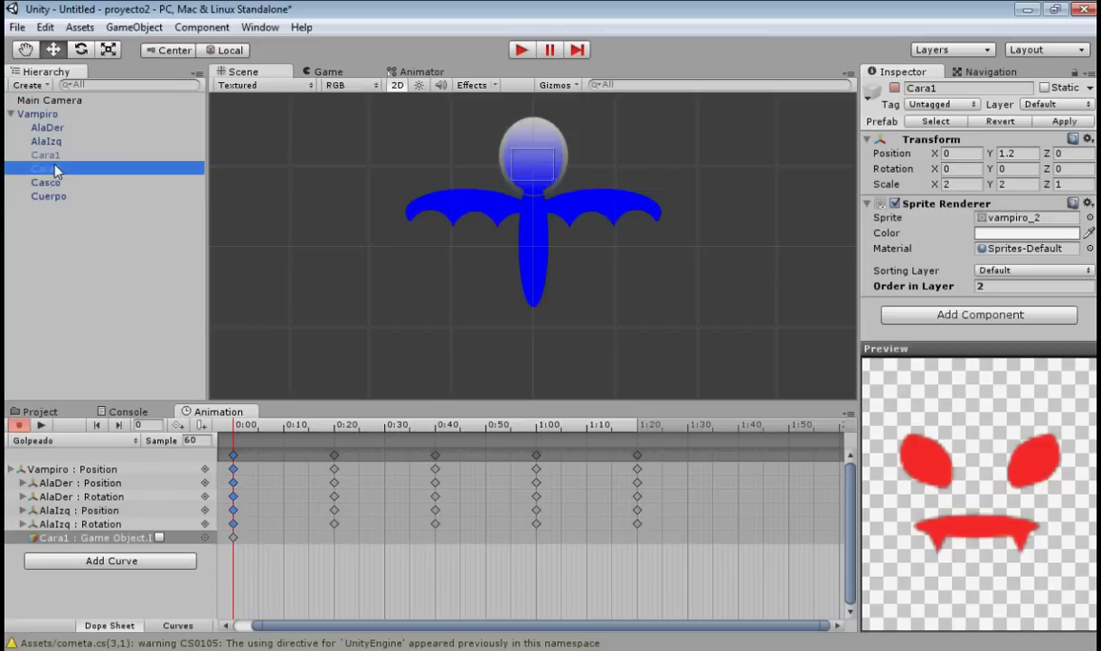
{"action": "left_click", "coordinate": [894, 88]}
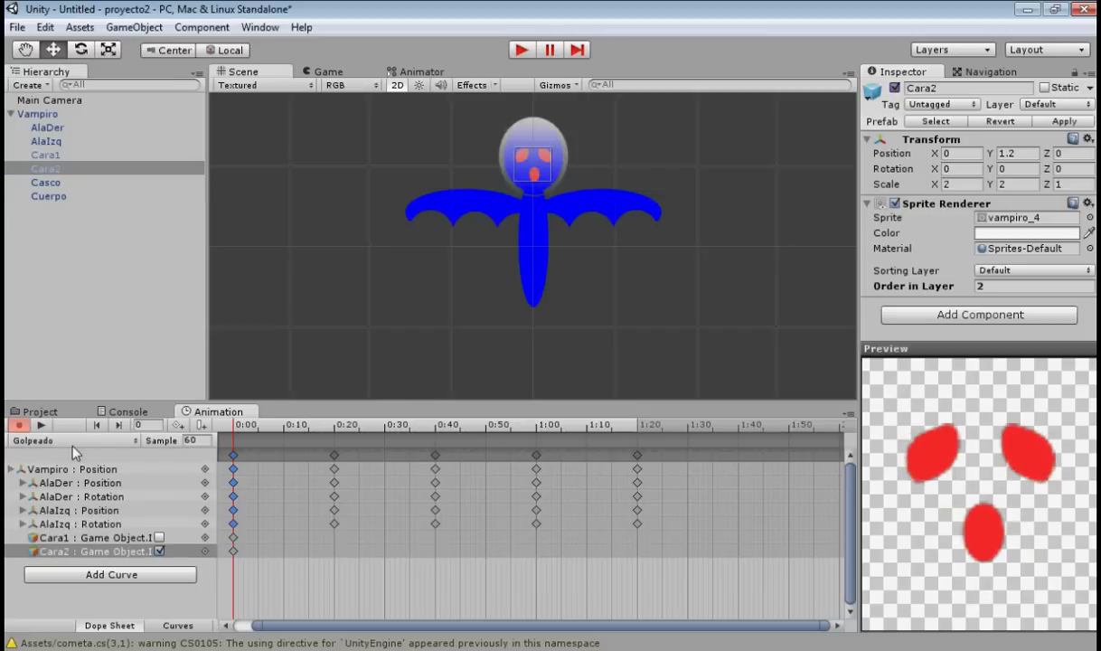
{"action": "left_click", "coordinate": [41, 425]}
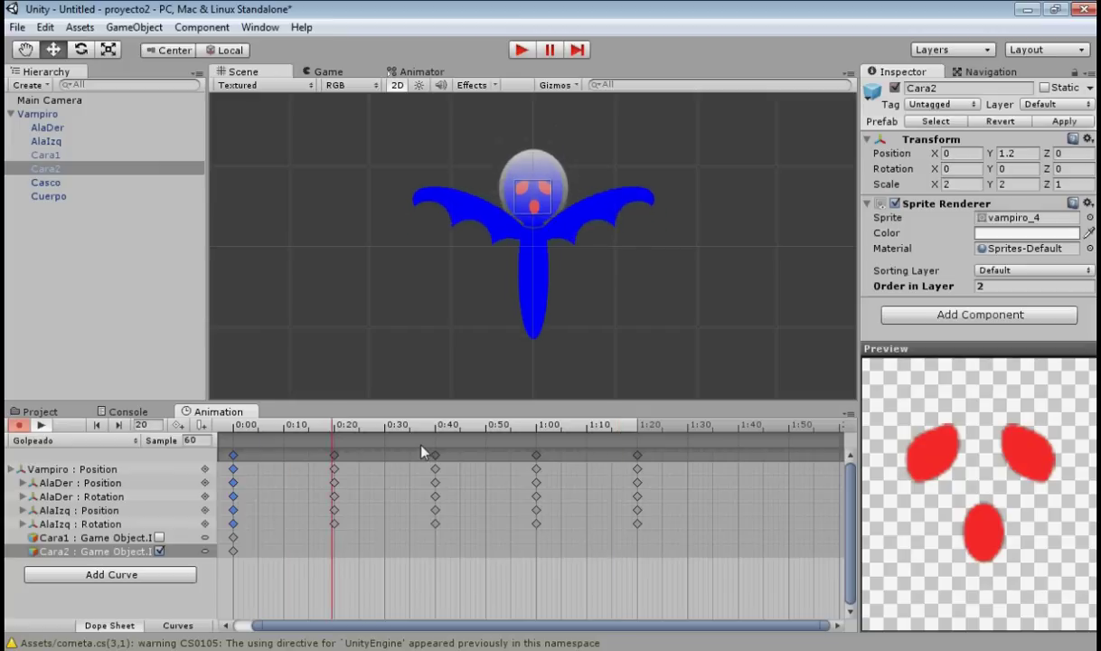
Stop the preview, apply Vampiro's changes to its prefab, and check the clip list
{"action": "left_click", "coordinate": [41, 424]}
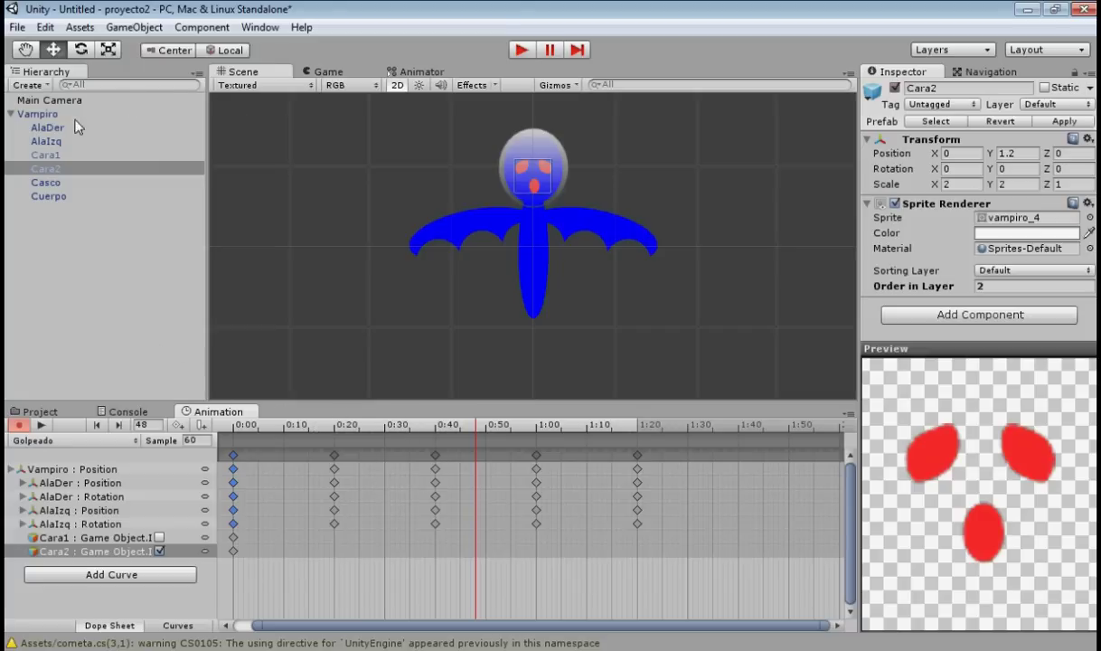
{"action": "left_click", "coordinate": [37, 114]}
{"action": "left_click", "coordinate": [1064, 121]}
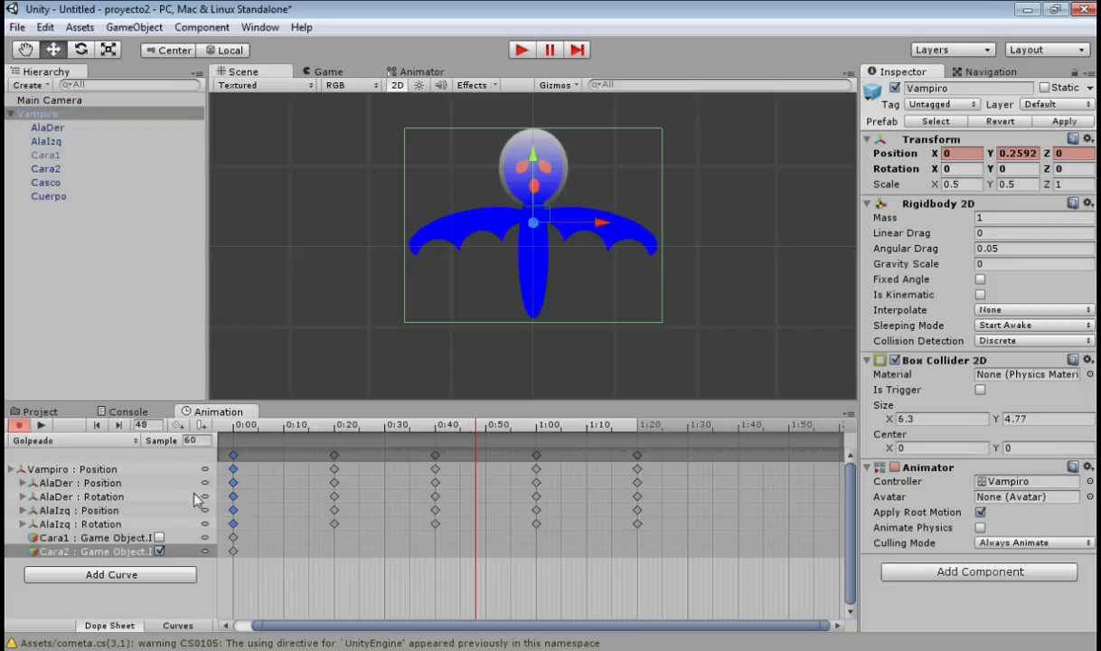
{"action": "left_click", "coordinate": [125, 441]}
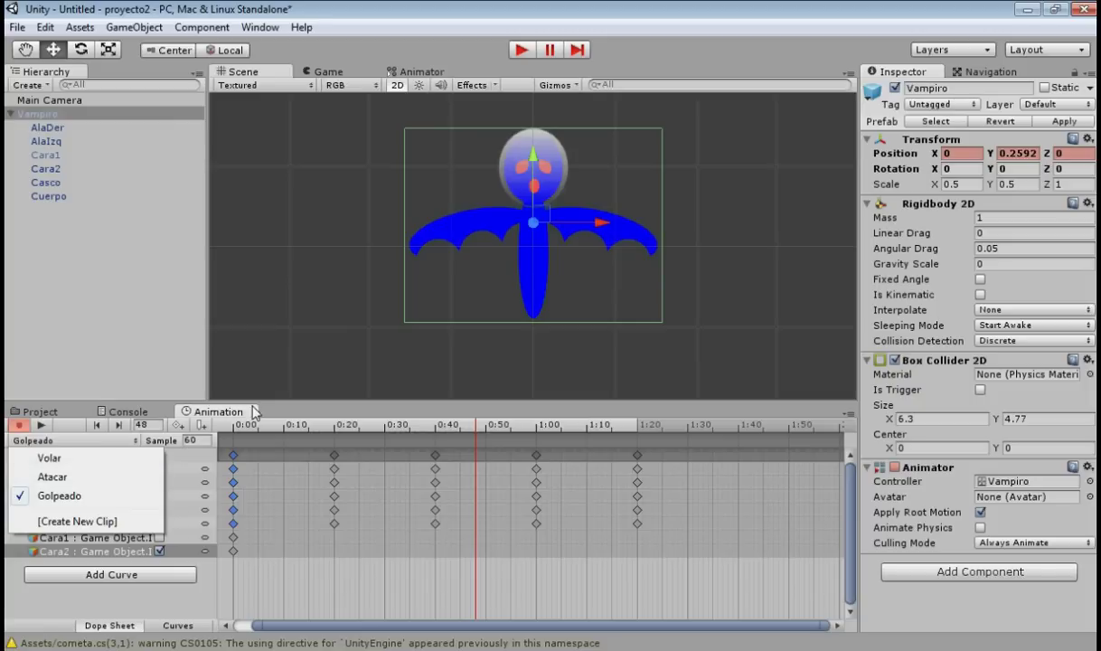
{"action": "left_click", "coordinate": [217, 372]}
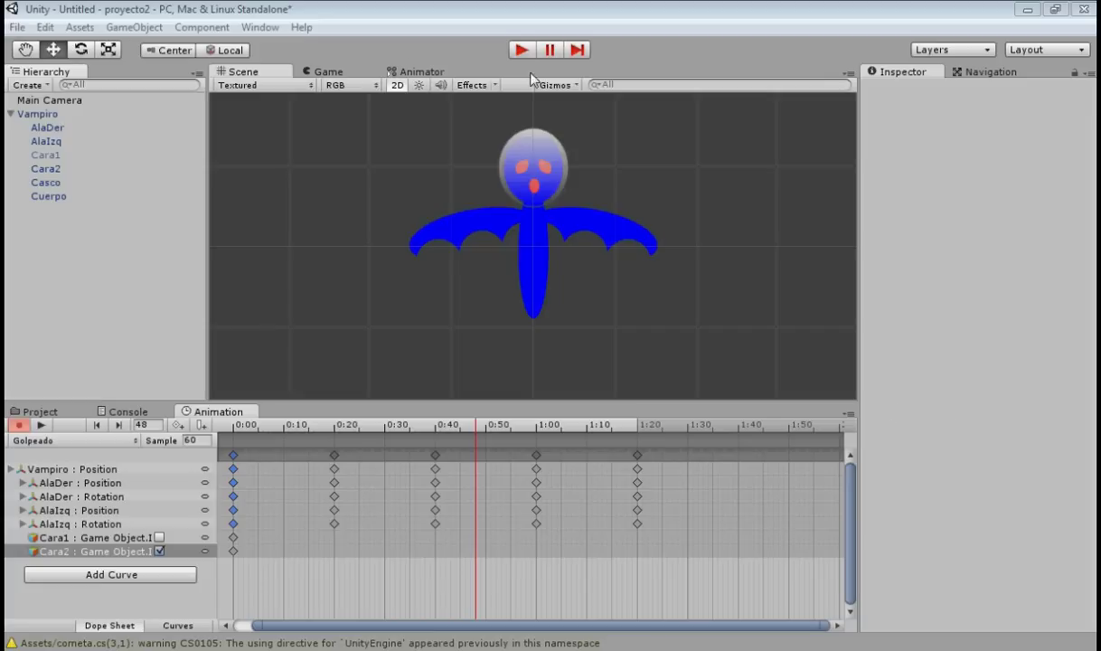
In Vampiro's Animator, place Volar left, Atacar right and Golpeado below between them
{"action": "left_click", "coordinate": [428, 74]}
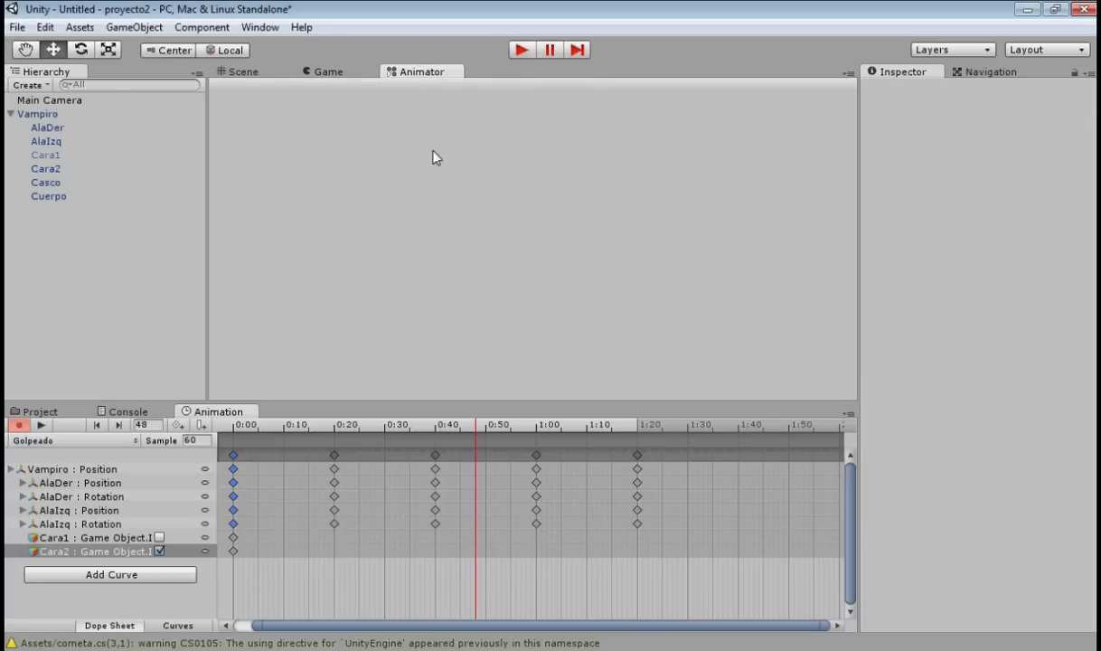
{"action": "left_click", "coordinate": [241, 72]}
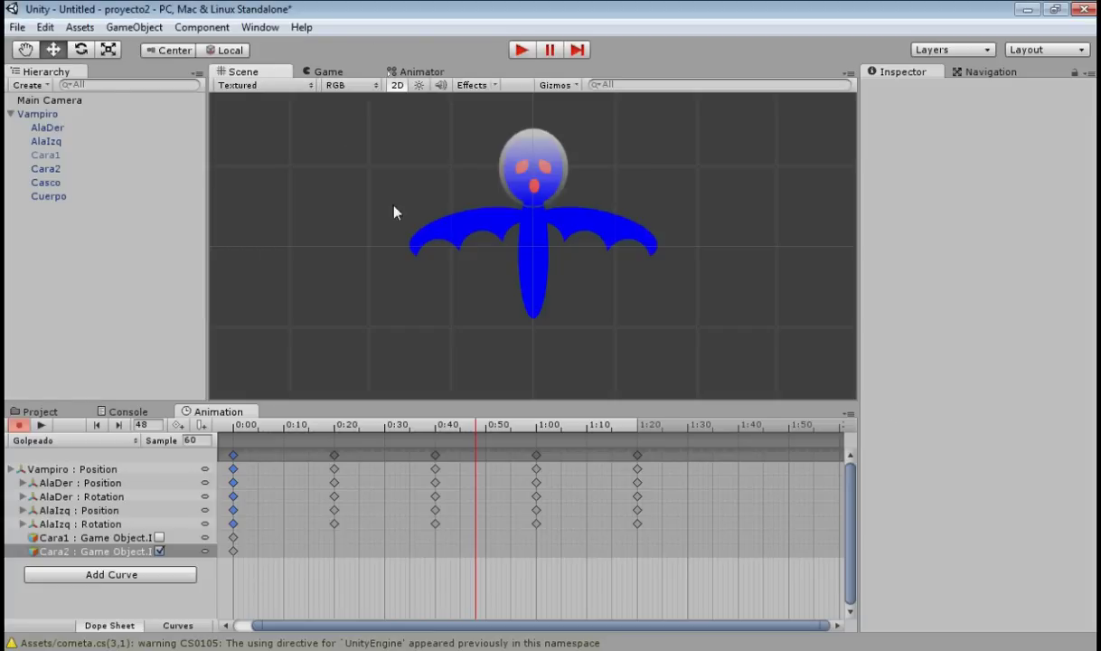
{"action": "left_click", "coordinate": [29, 113]}
{"action": "left_click", "coordinate": [384, 73]}
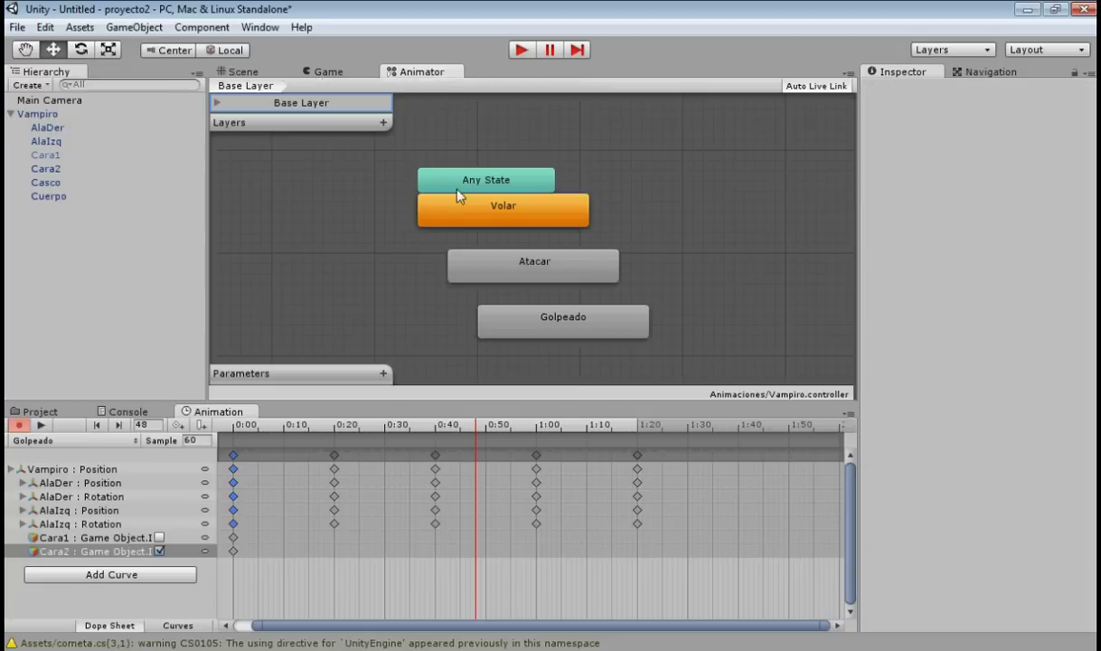
{"action": "left_click_drag", "start_coordinate": [538, 214], "coordinate": [363, 264]}
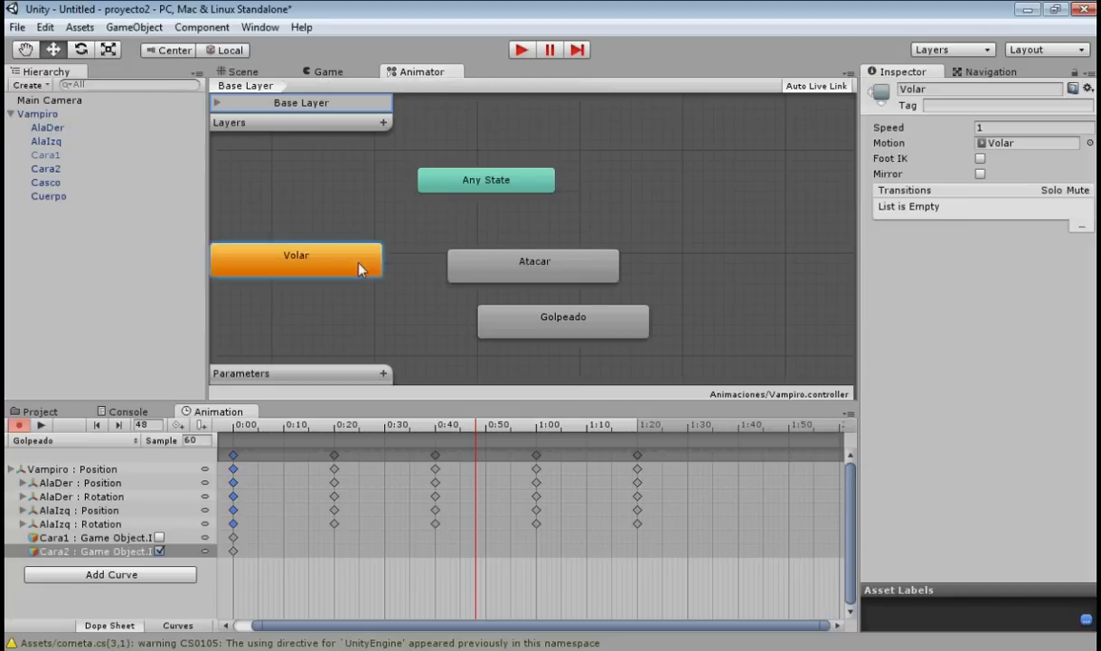
{"action": "mouse_move", "coordinate": [572, 278]}
{"action": "left_mouse_down"}
{"action": "mouse_move", "coordinate": [664, 242]}
{"action": "mouse_move", "coordinate": [736, 273]}
{"action": "left_mouse_up"}
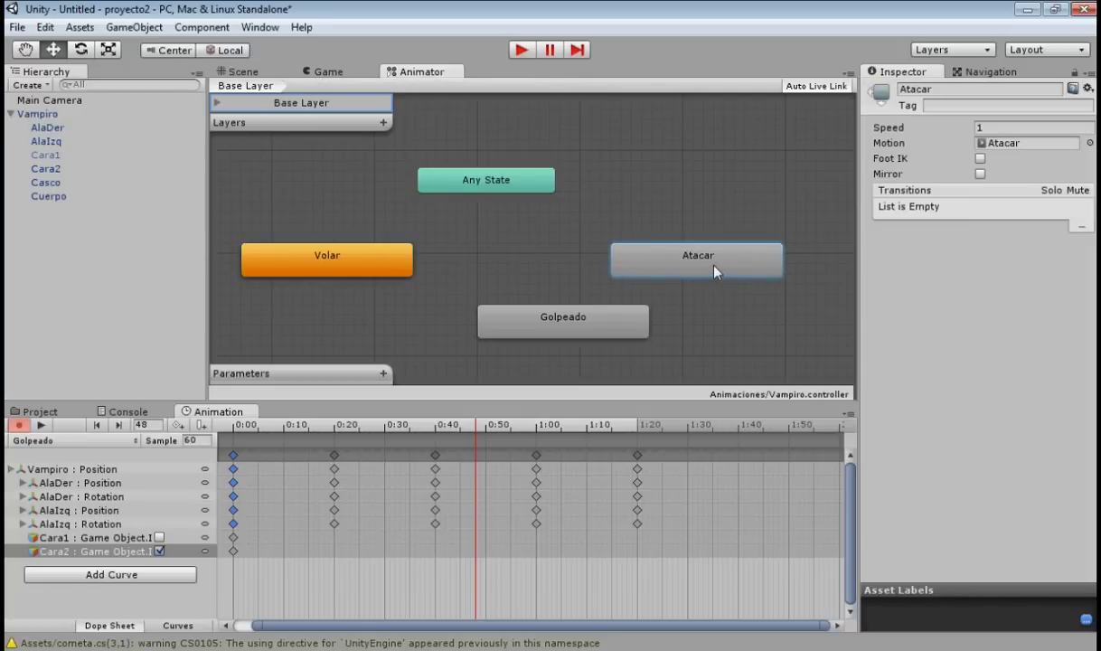
{"action": "left_click_drag", "start_coordinate": [571, 333], "coordinate": [520, 333]}
{"action": "left_click", "coordinate": [556, 241]}
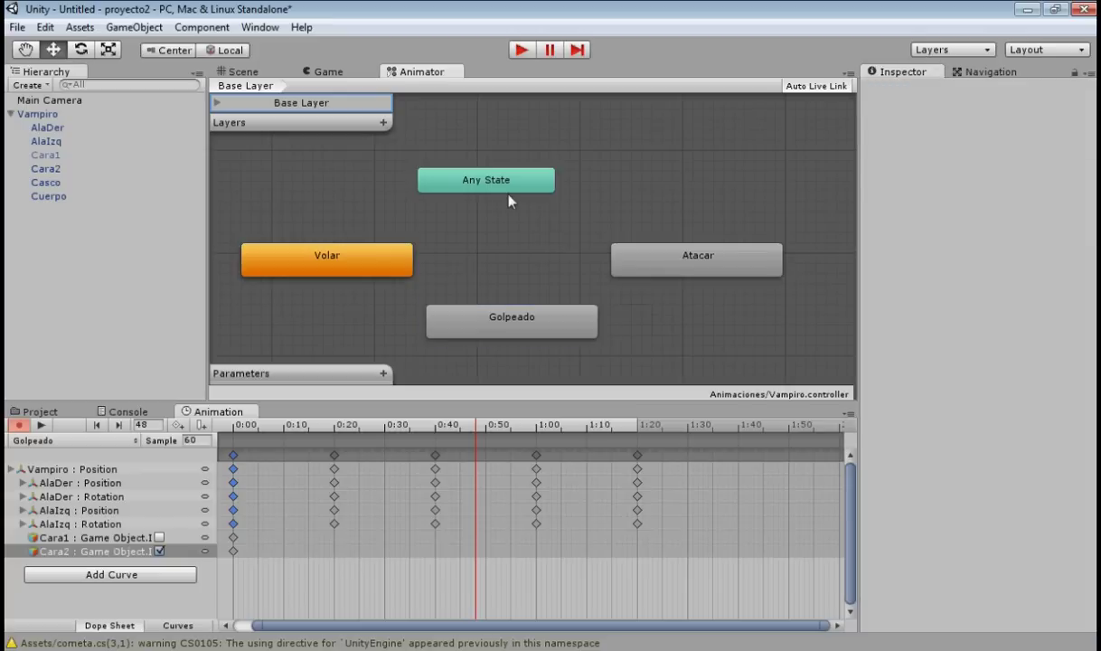